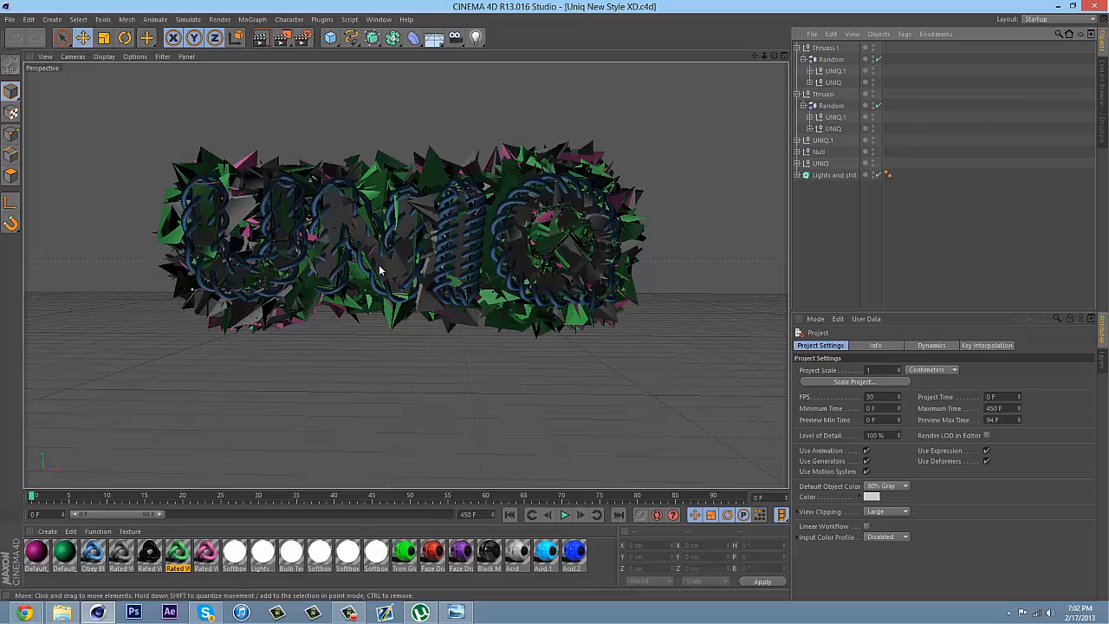
left_click(797, 162)
left_click(797, 163)
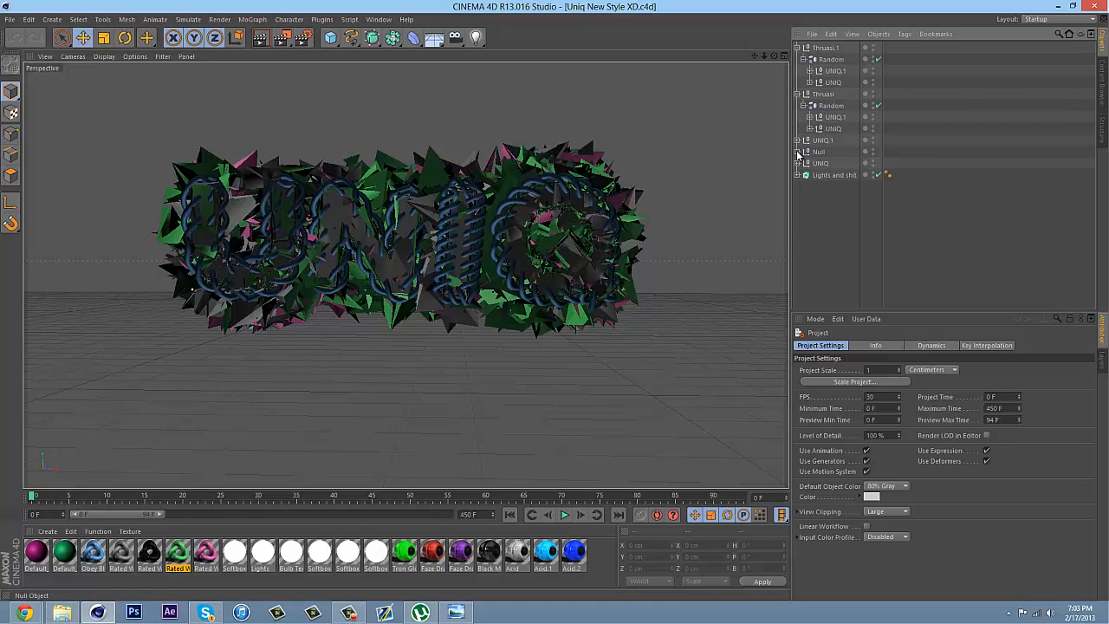
left_click(797, 162)
left_click(797, 163)
left_click(795, 139)
left_click(795, 138)
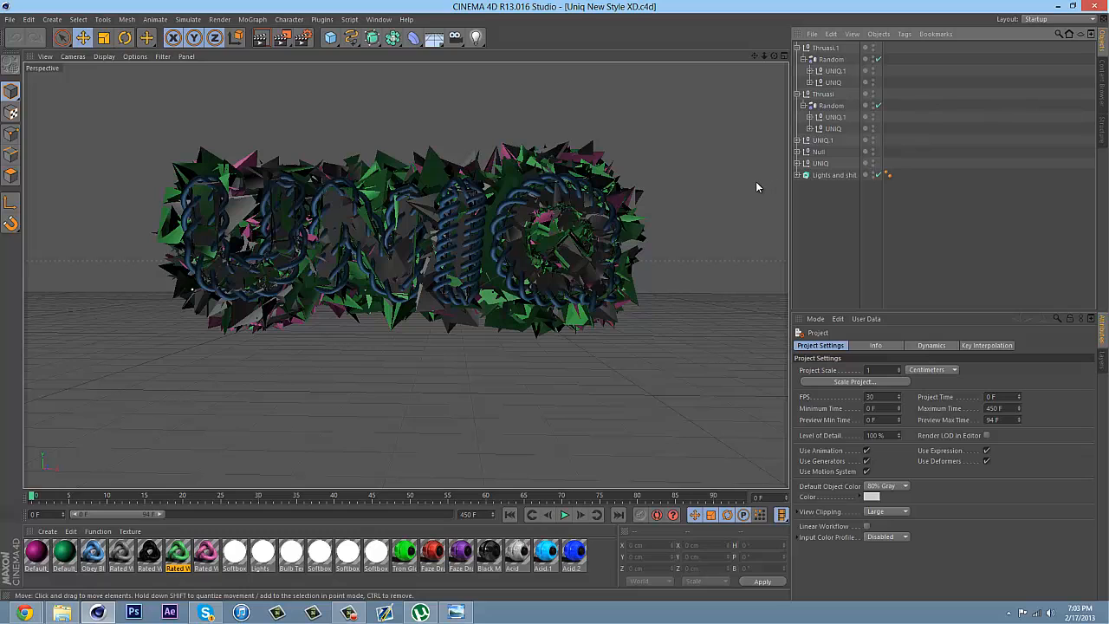
Switch to the ByIceyNewStyle.c4d project and delete the R, A, O and S Thrausi fracture objects from both Thrausi groups
left_click(379, 19)
left_click(400, 246)
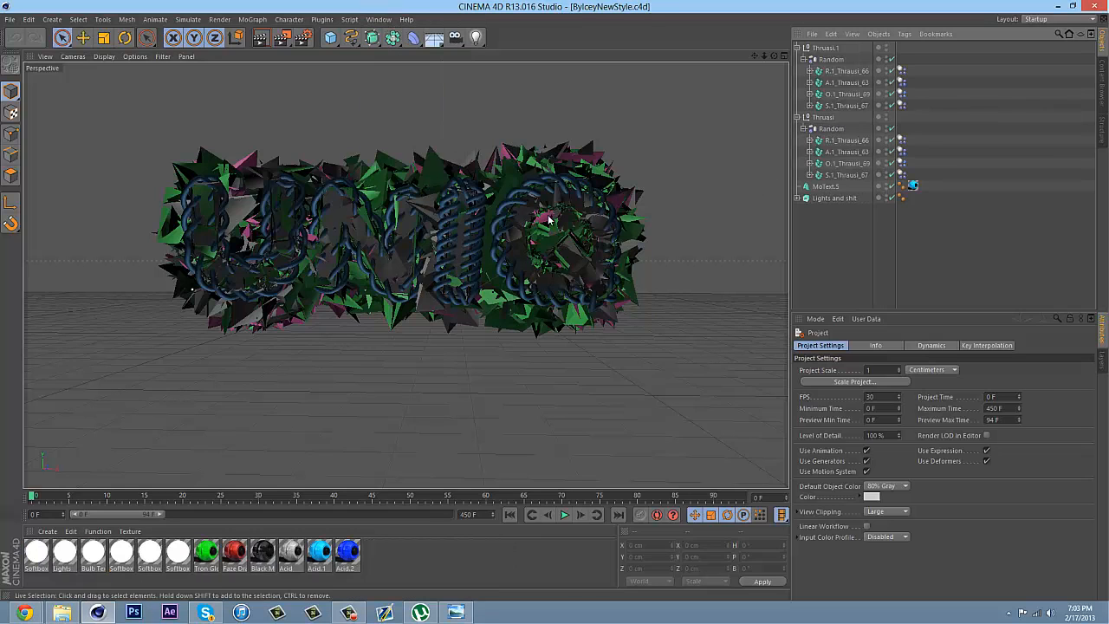
left_click(845, 72)
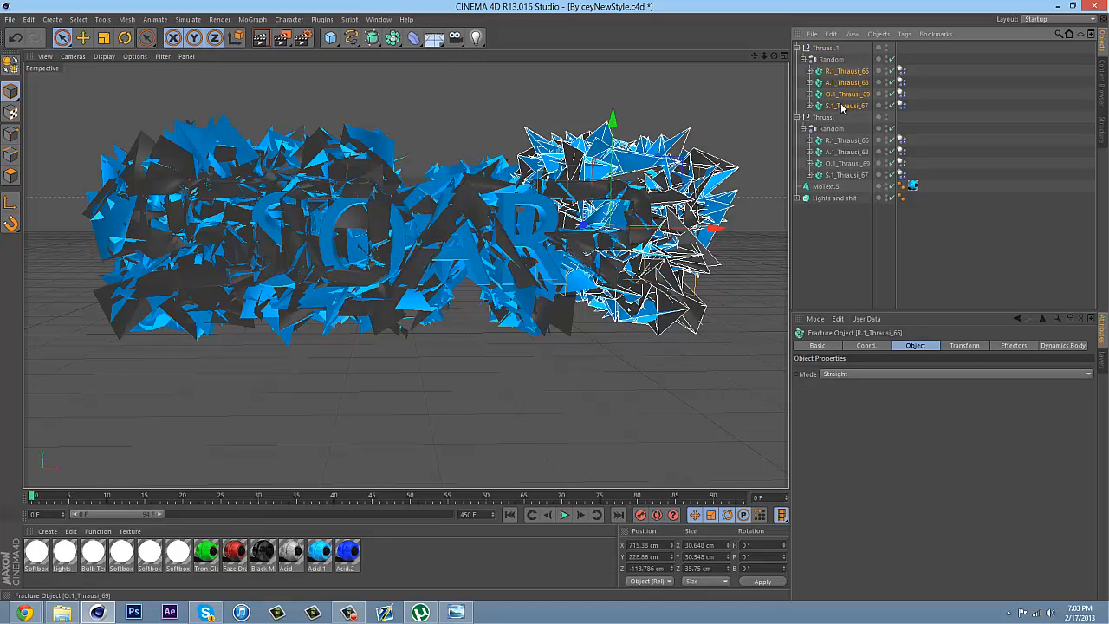
left_click(844, 105, "shift")
key("Delete")
left_click(845, 94)
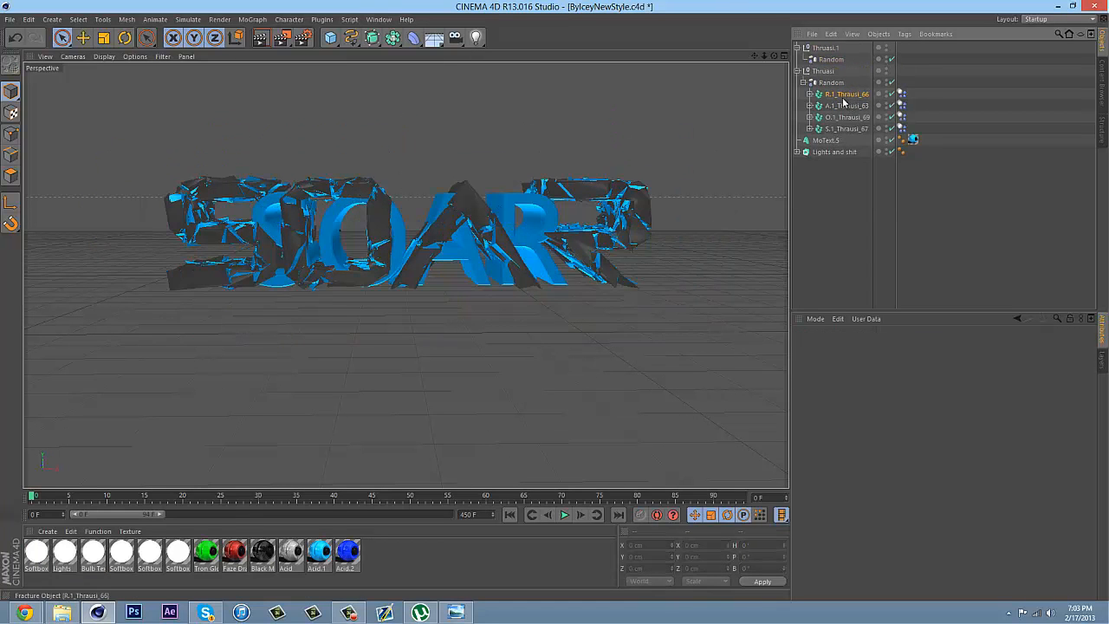
left_click(845, 128, "shift")
key("Delete")
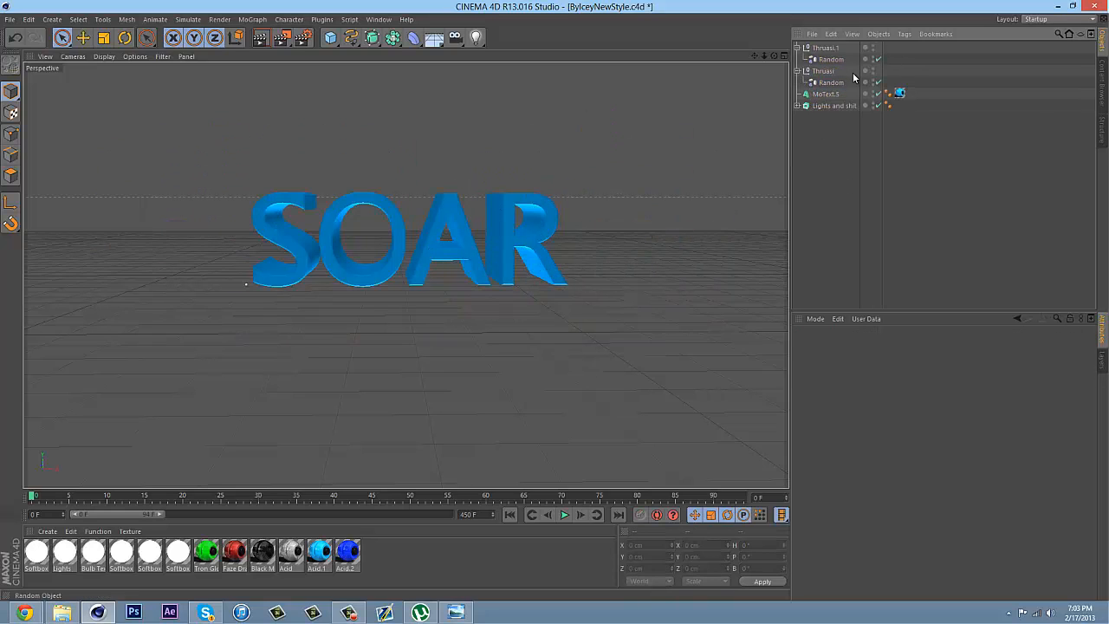
Make two copies of the SOAR MoText object and delete the original MoText.5
left_click(827, 94)
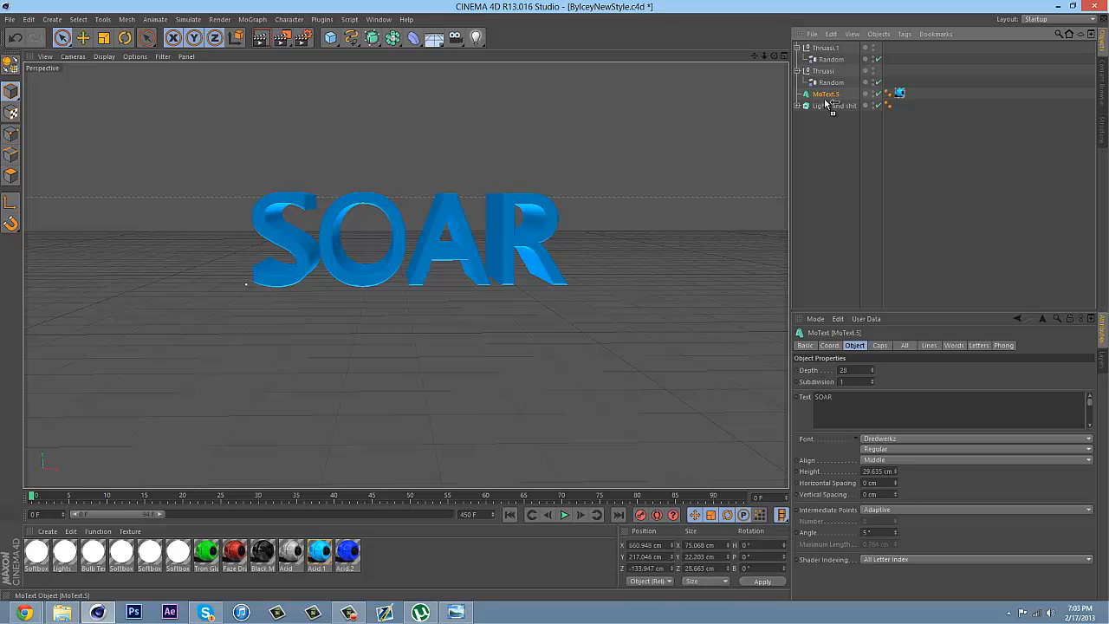
key("ctrl+v")
left_click_drag(826, 109, 828, 112, "ctrl")
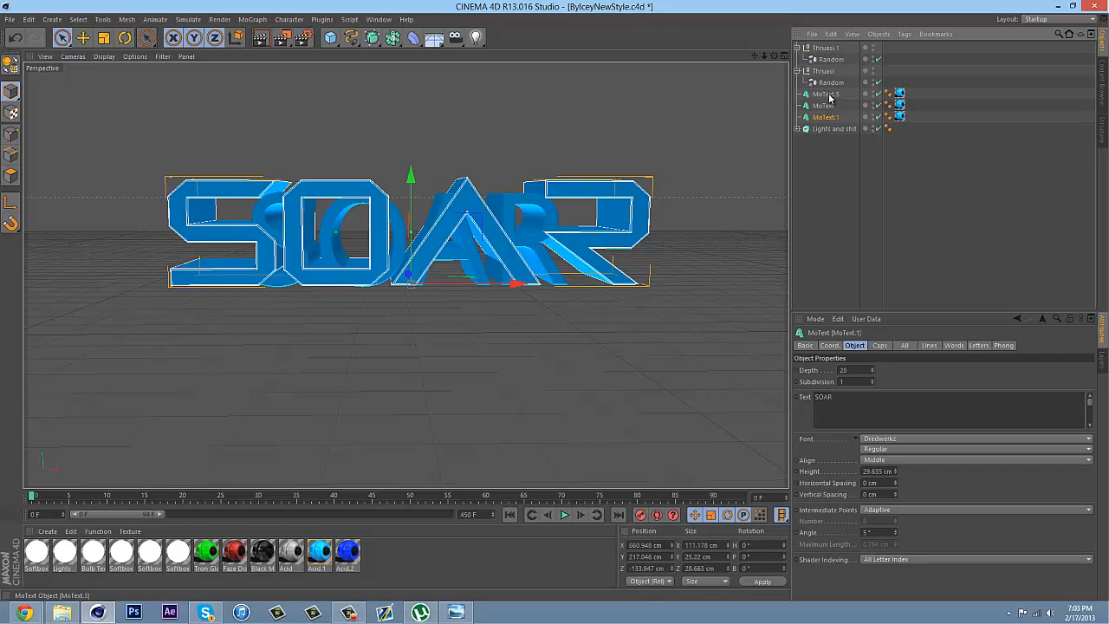
left_click(829, 96)
key("Delete")
Change the text of both MoText copies to "Uniq"
left_click(829, 96)
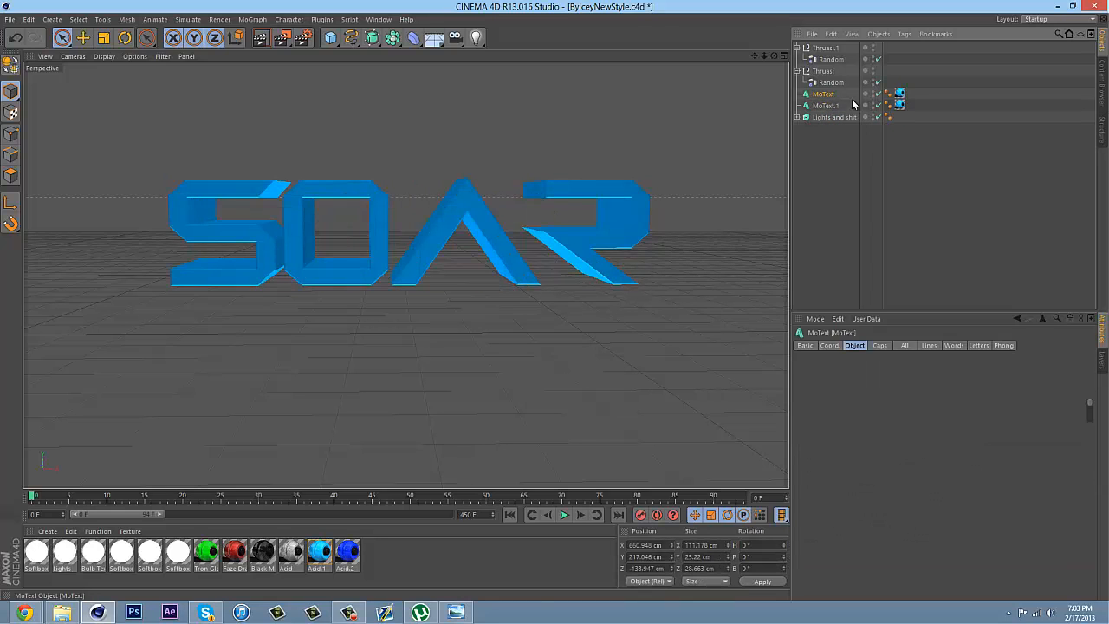
left_click_drag(876, 404, 676, 382)
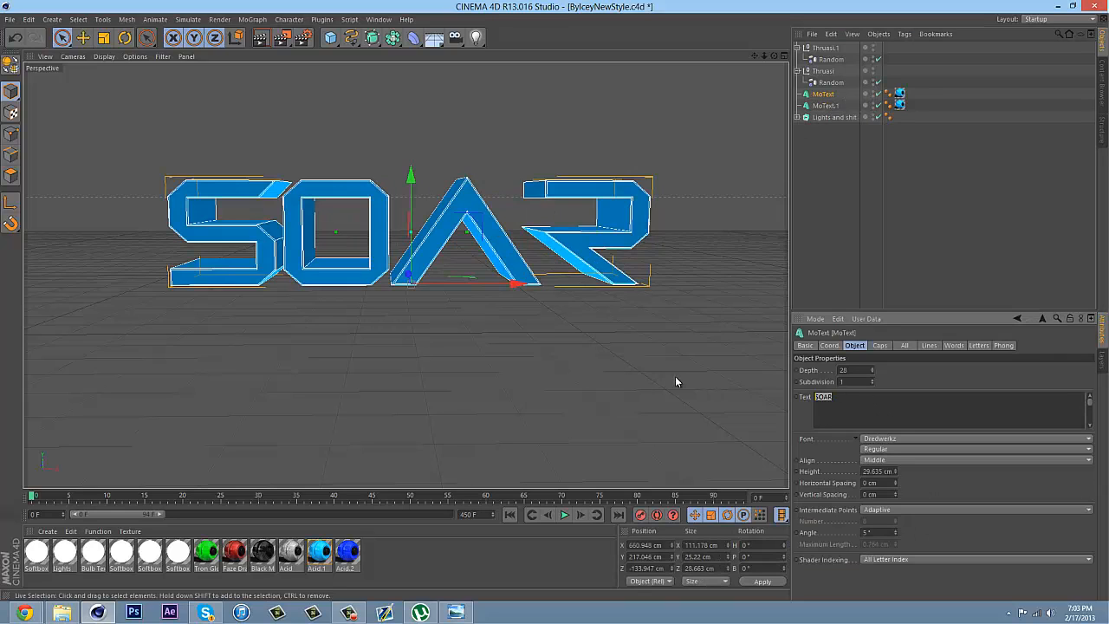
type("Tul")
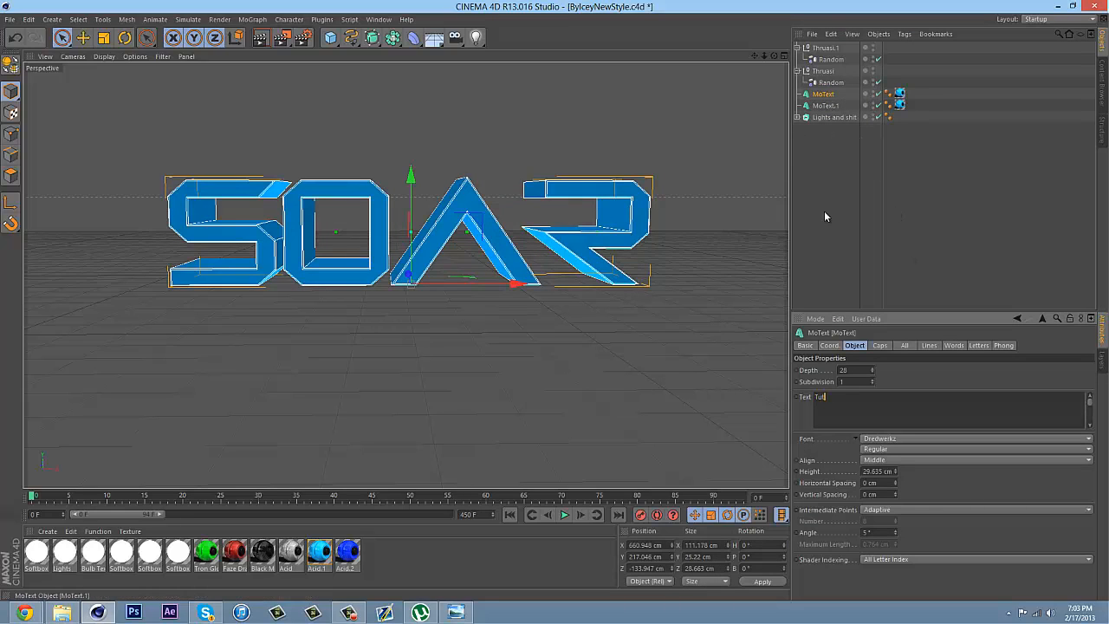
left_click_drag(838, 396, 668, 392)
type("Unic")
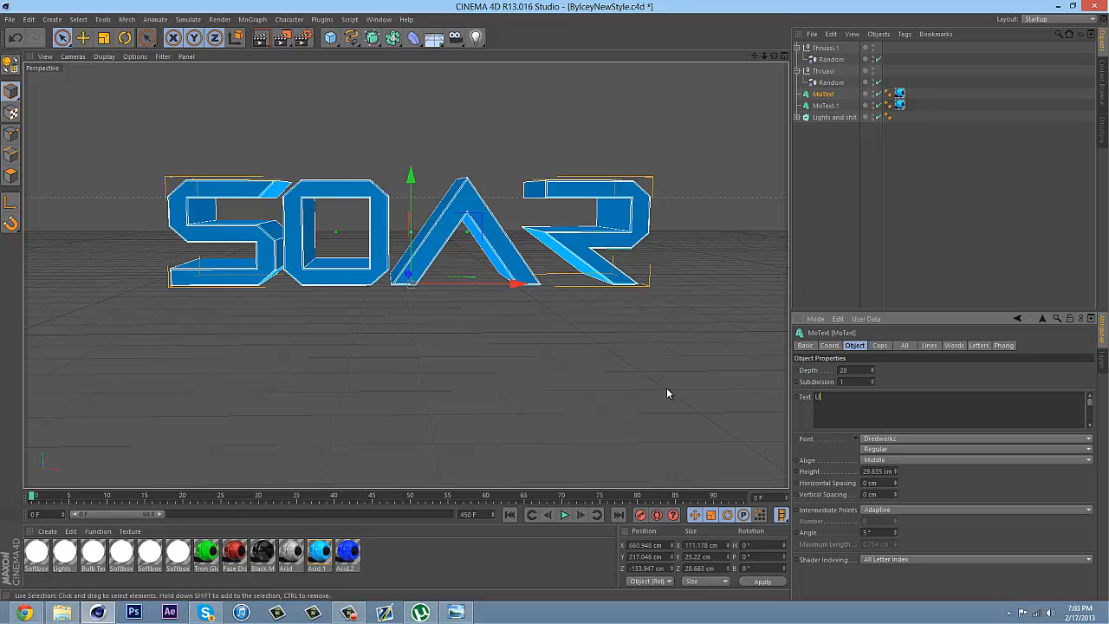
left_click(823, 105)
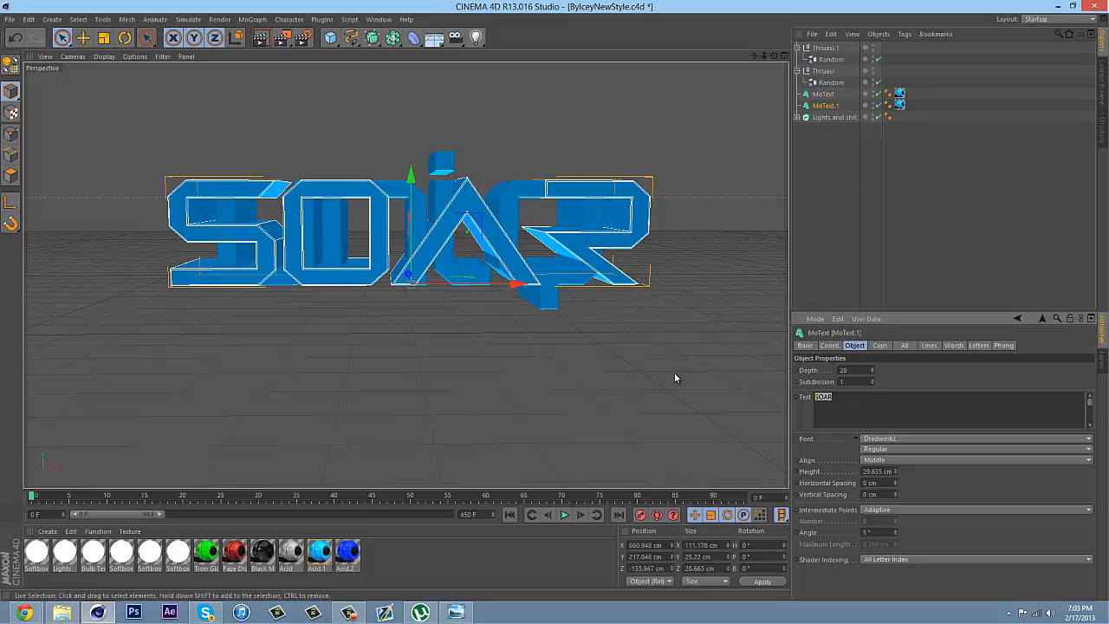
type("Unic")
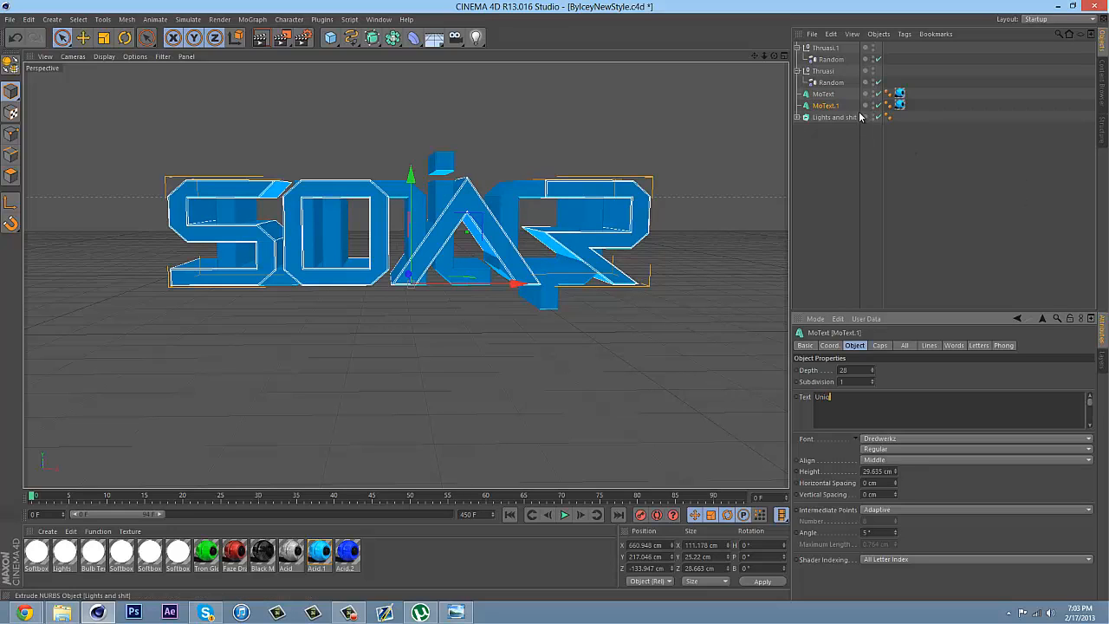
Set the font of both MoText objects to TYPOGRAPH PRO
left_click(823, 93)
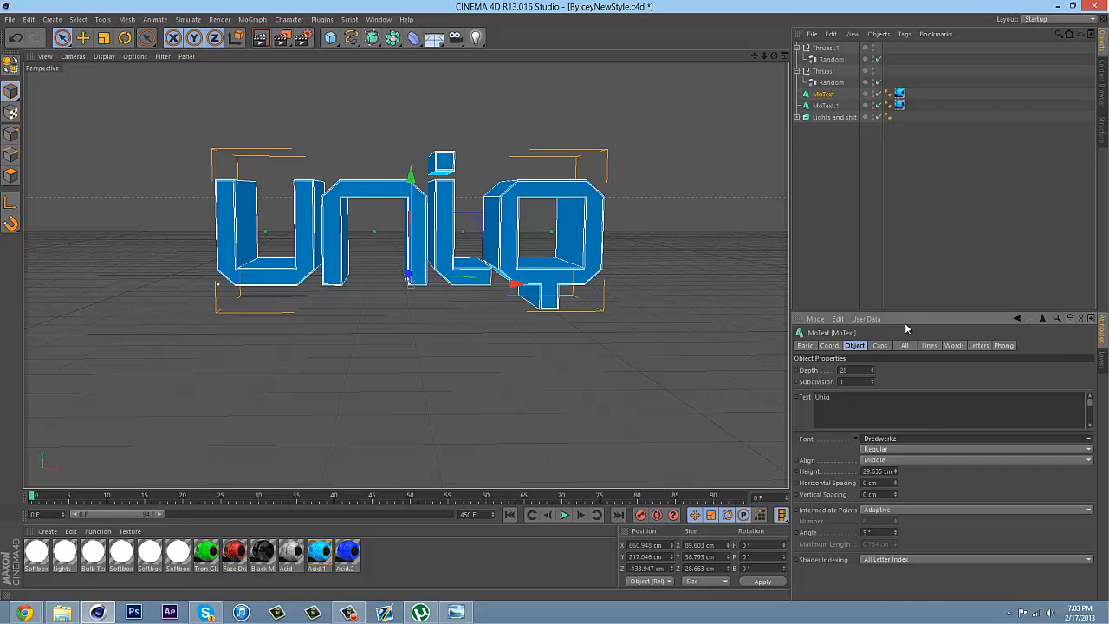
left_click(952, 439)
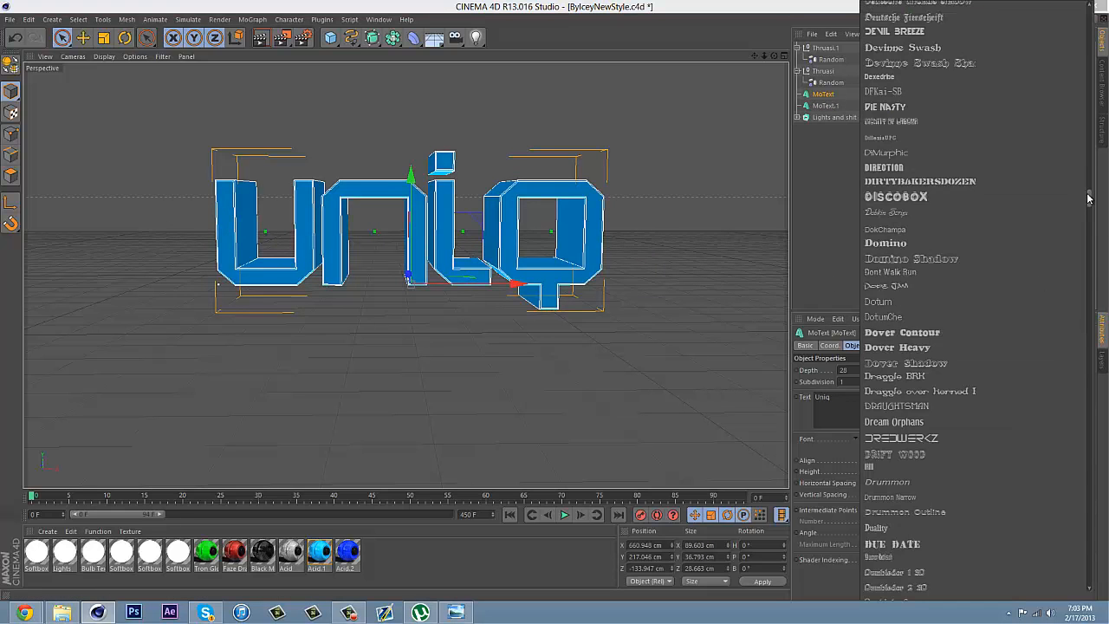
left_click_drag(1088, 198, 1089, 578)
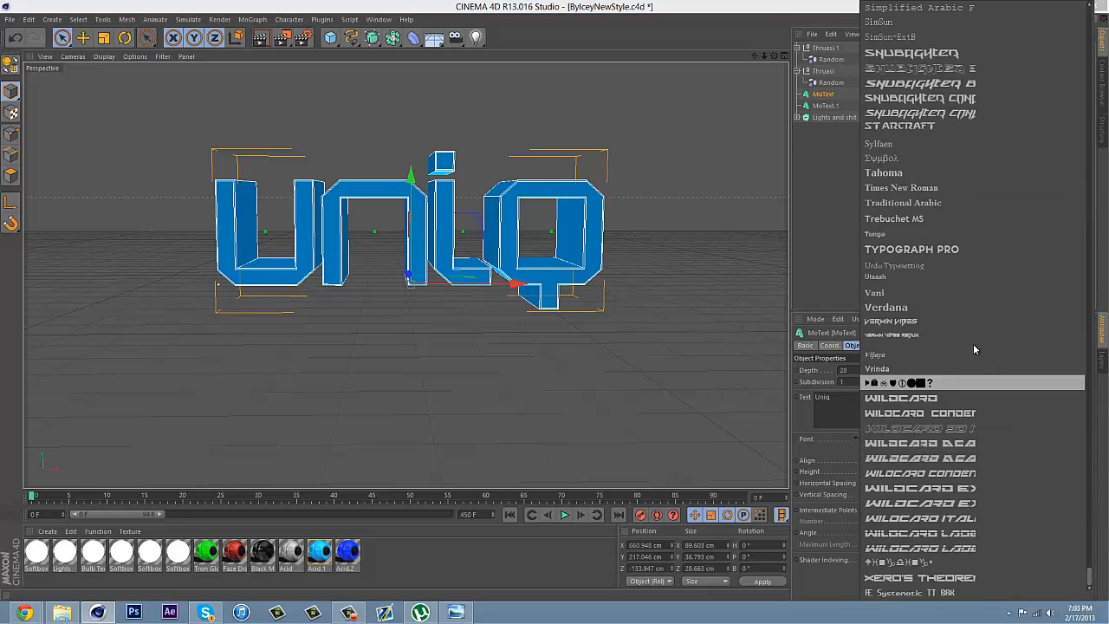
left_click(909, 247)
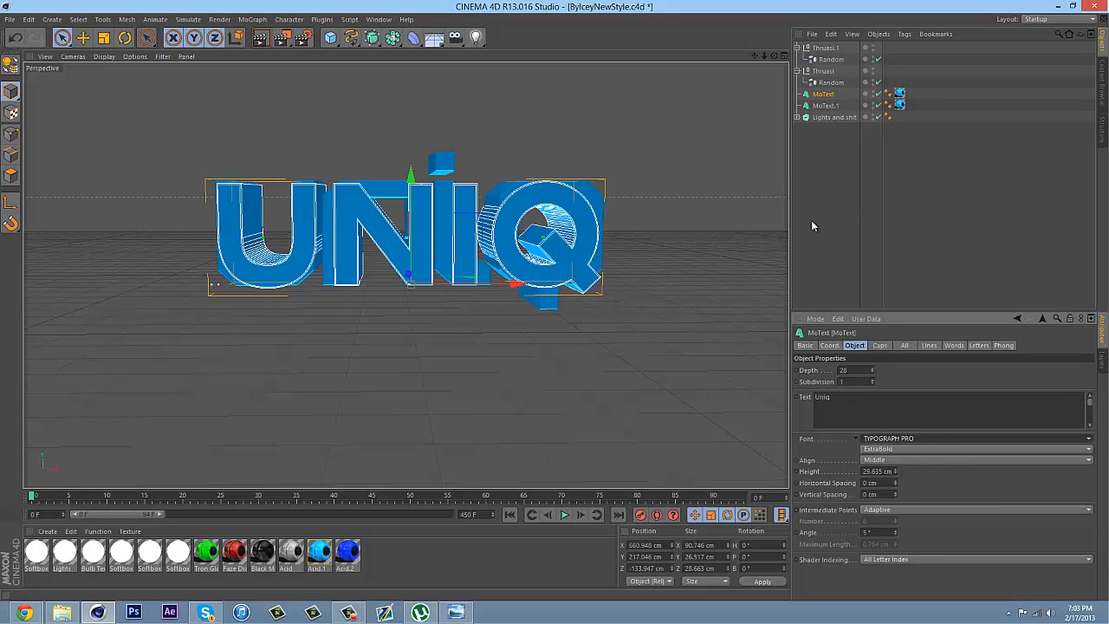
left_click(825, 106)
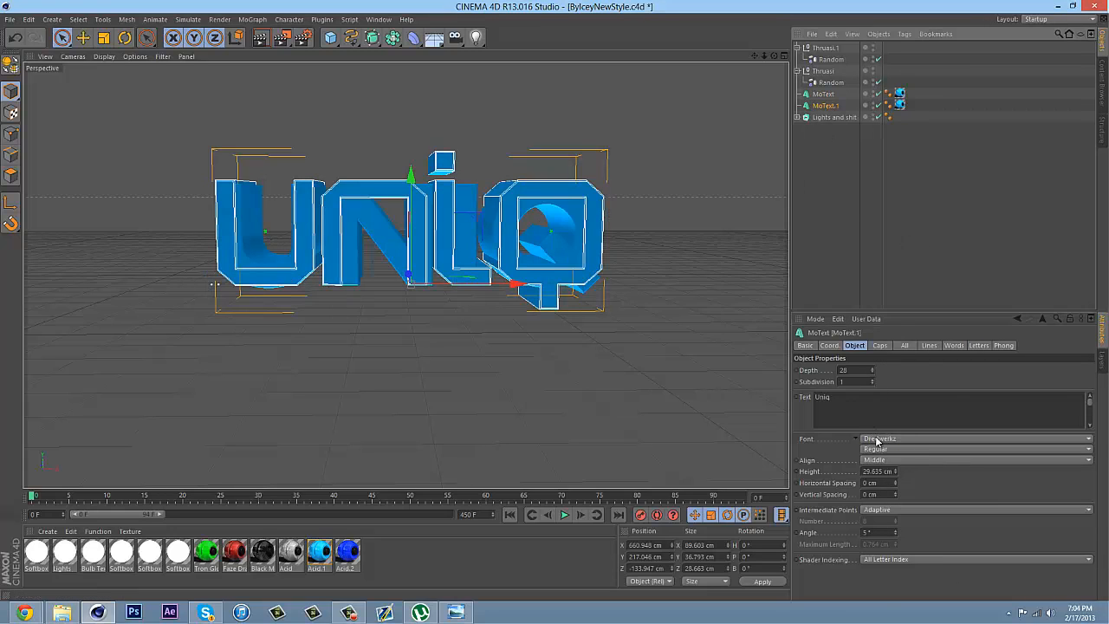
left_click(910, 439)
scroll(1074, 286, "down", 10)
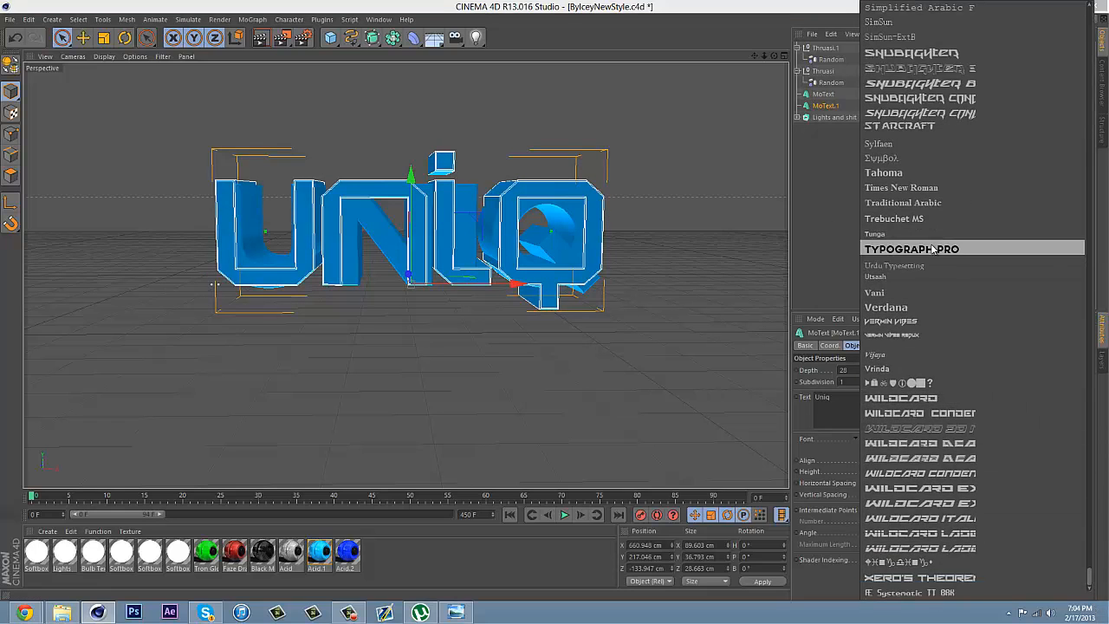
left_click(918, 249)
Load the materials from the Colors v2 file and apply the gray Rated material to the first MoText object
left_click(822, 95)
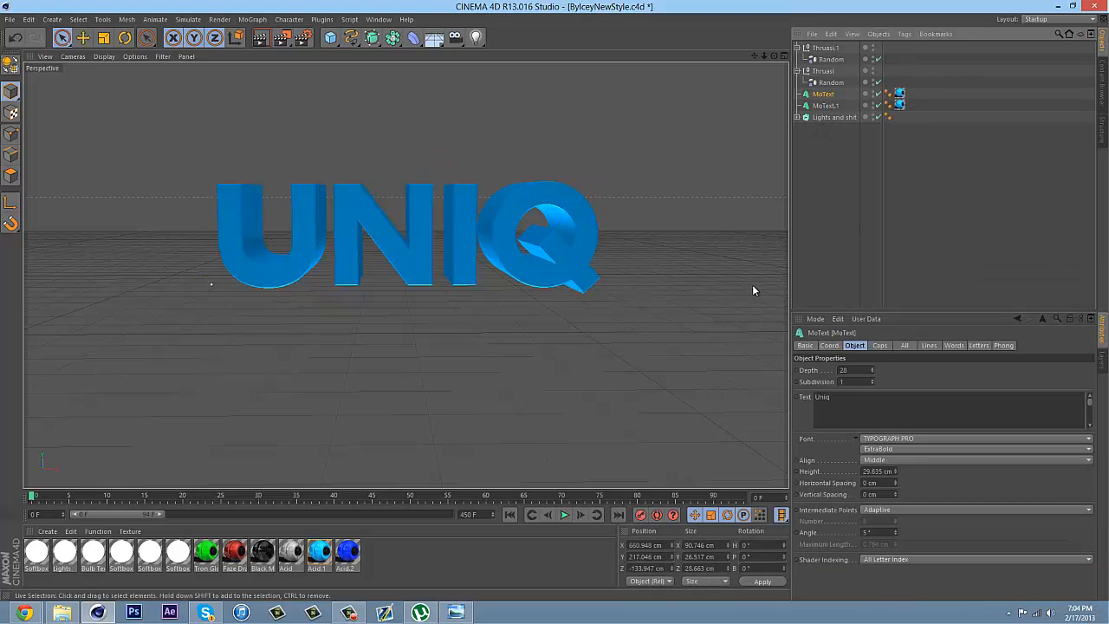
left_click(47, 531)
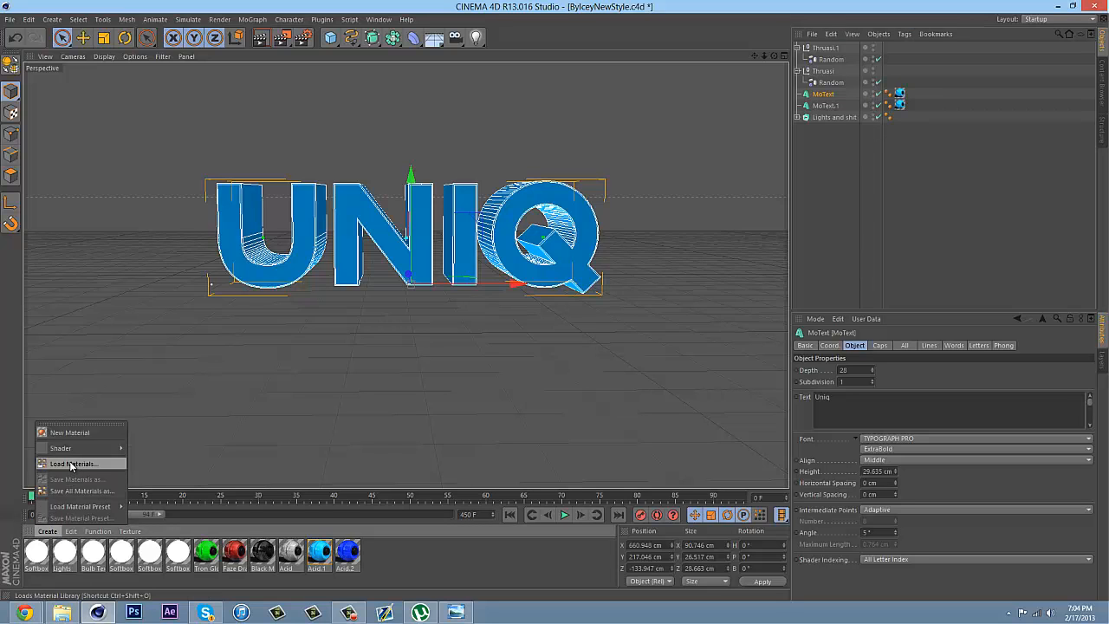
left_click(73, 463)
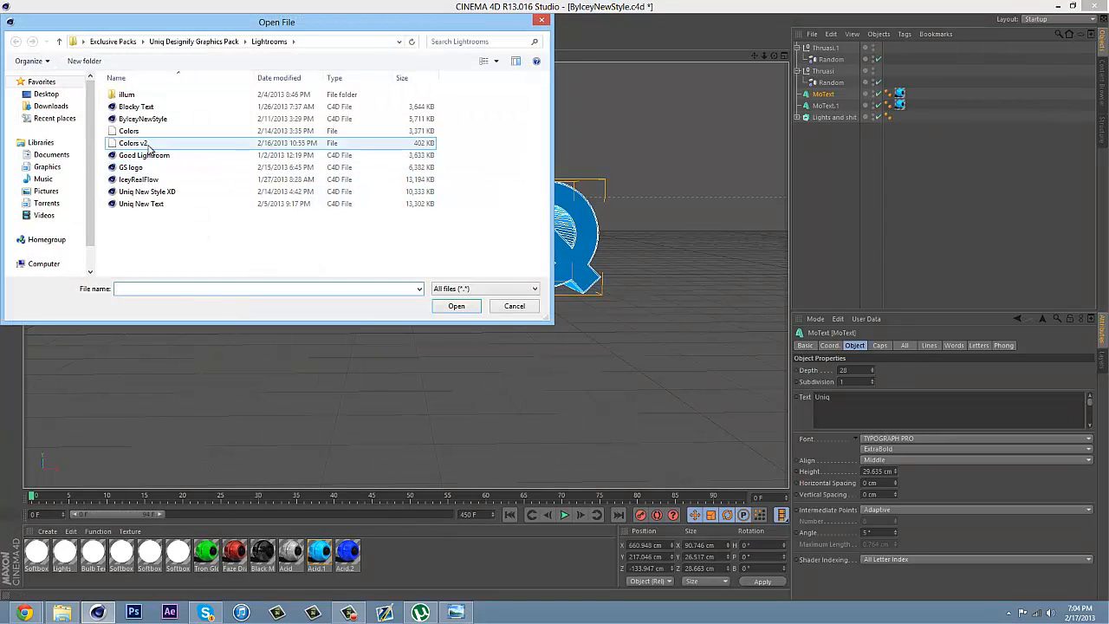
double_click(138, 144)
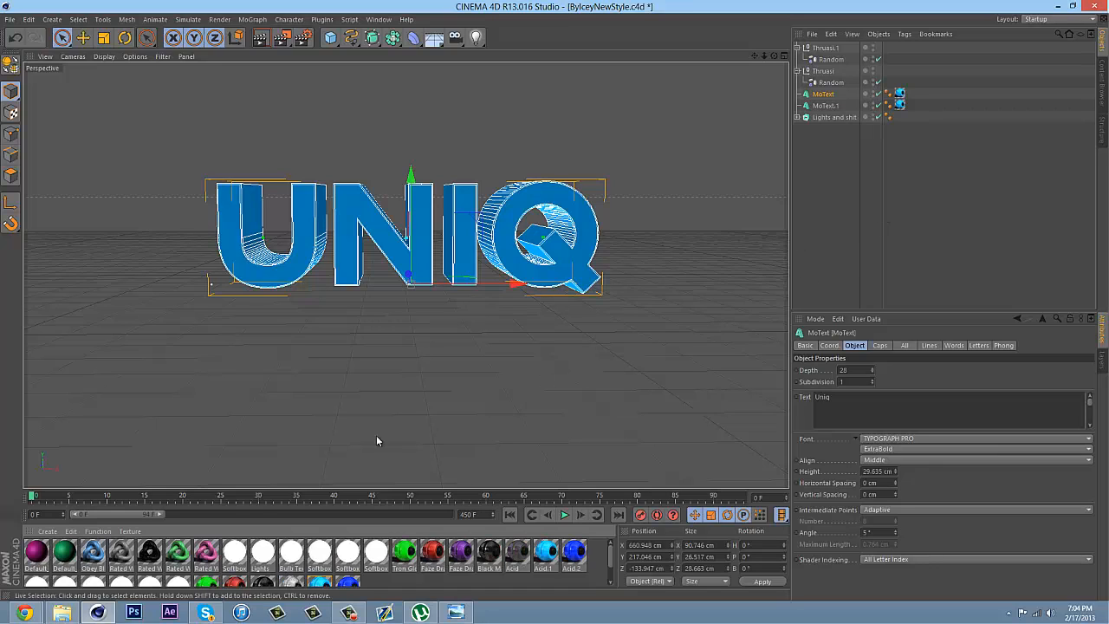
left_click_drag(126, 554, 567, 200)
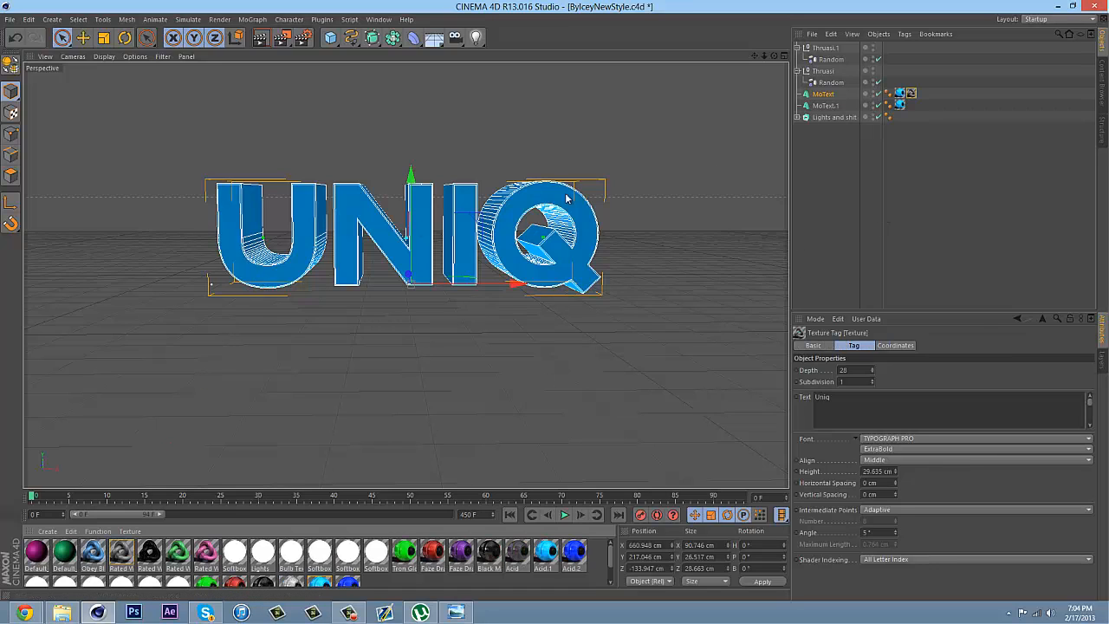
left_click(811, 151)
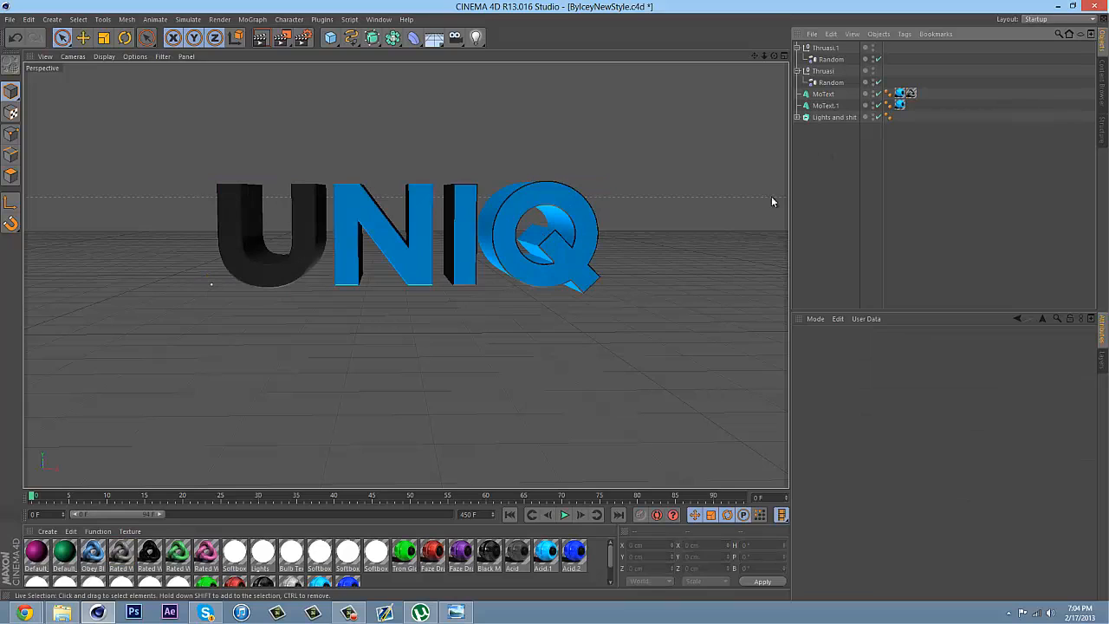
Set the start and end caps of MoText.1 to Fillet, without cap faces
left_click(827, 94)
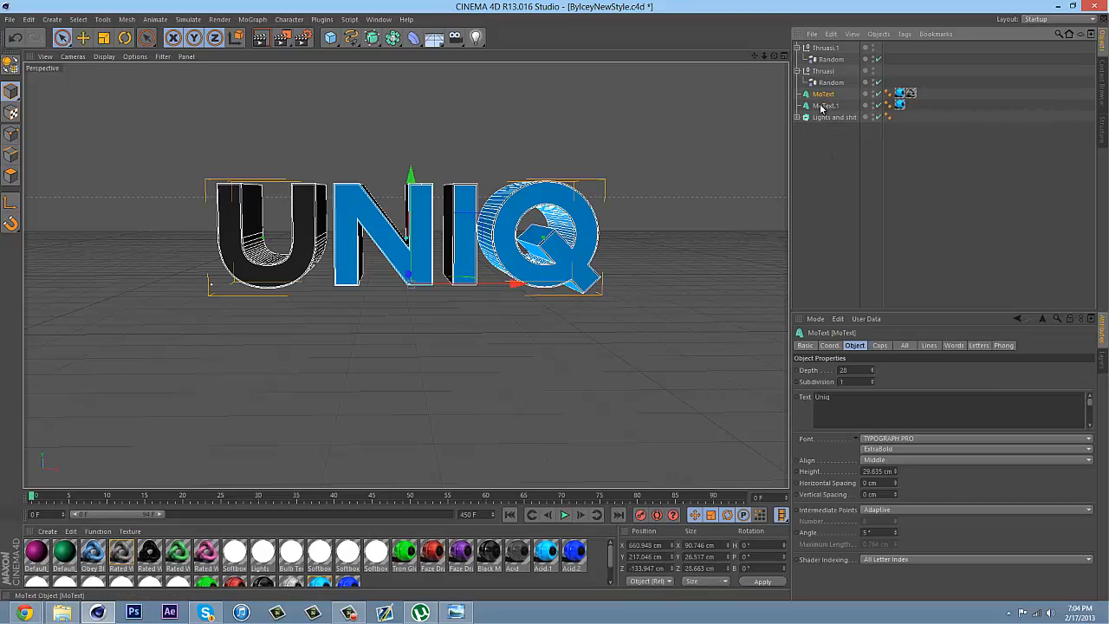
left_click(822, 105)
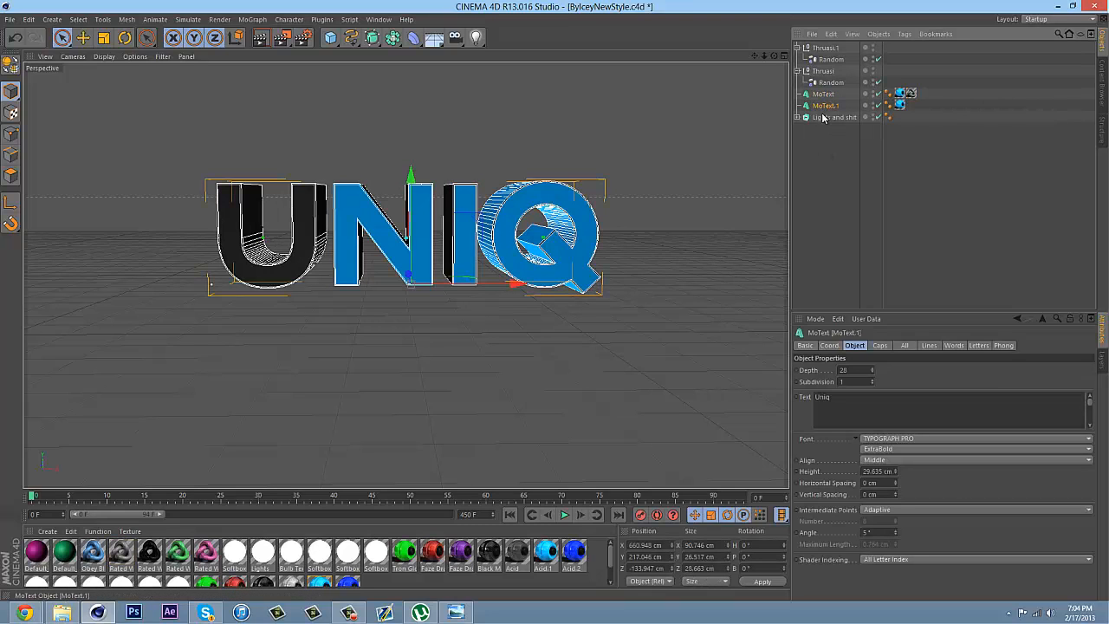
left_click(880, 346)
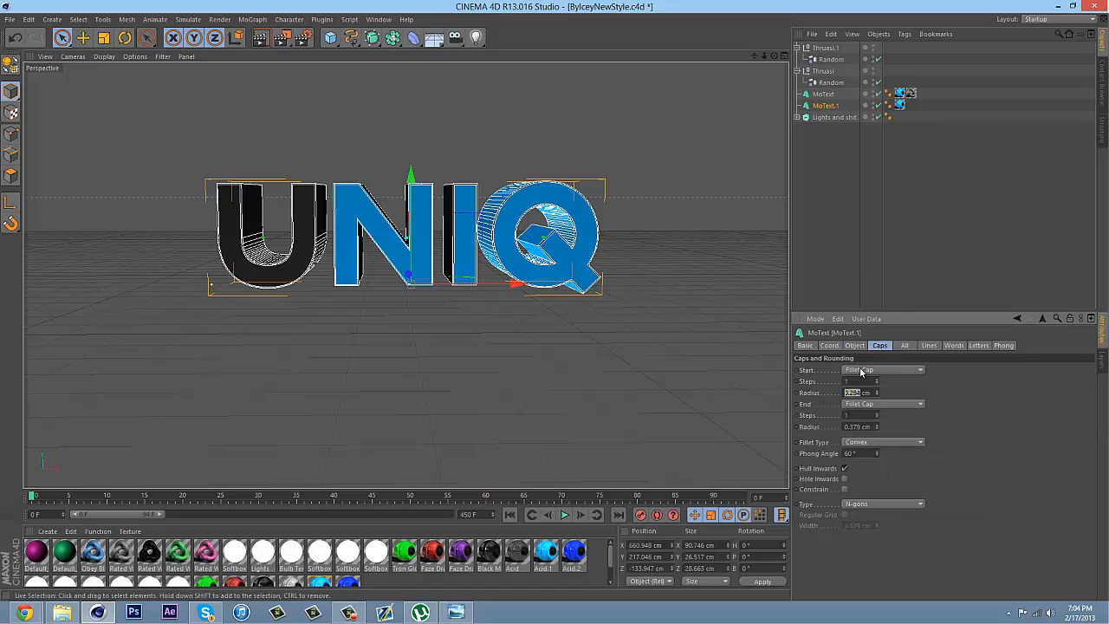
left_click(866, 370)
left_click(856, 403)
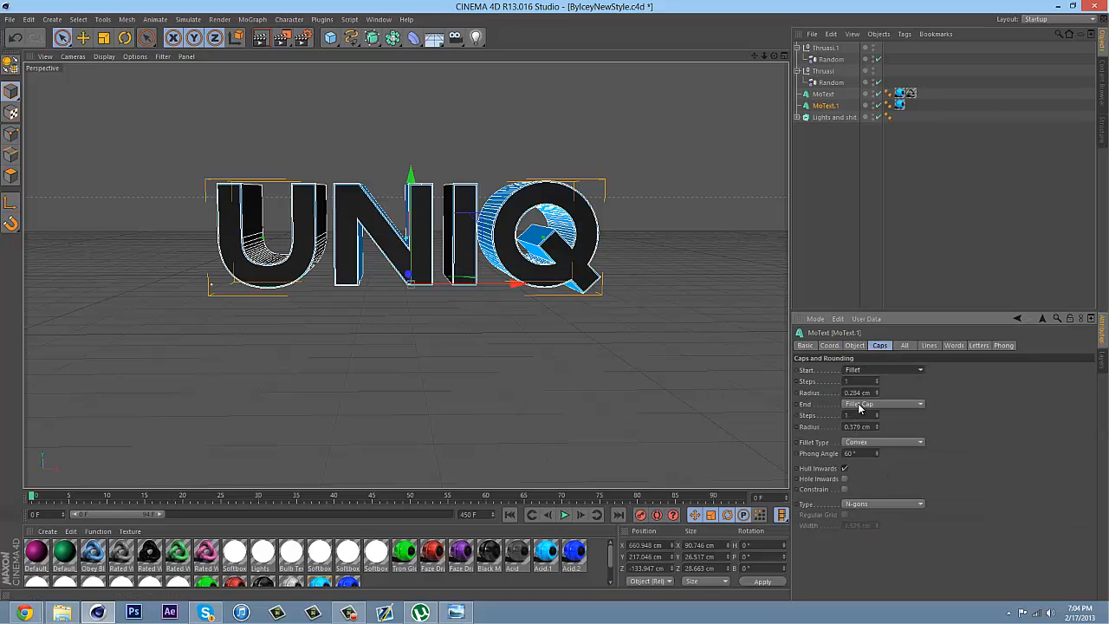
left_click(859, 406)
left_click(854, 438)
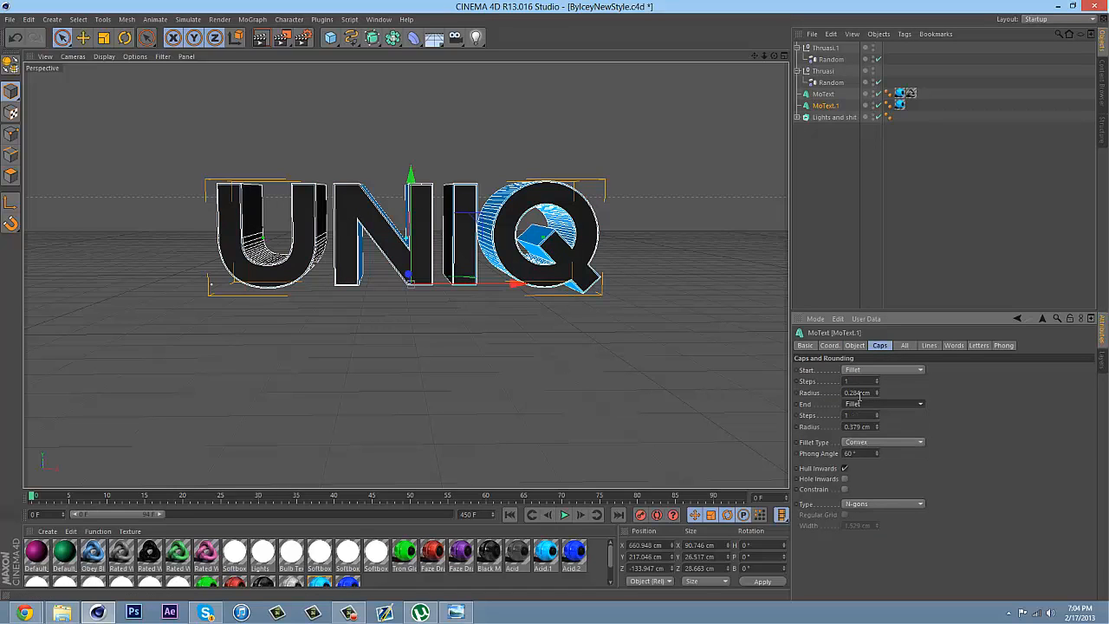
Set the start and end fillet radii of MoText.1 to 1 cm and its fillet type to Engraved
left_click_drag(861, 392, 850, 387)
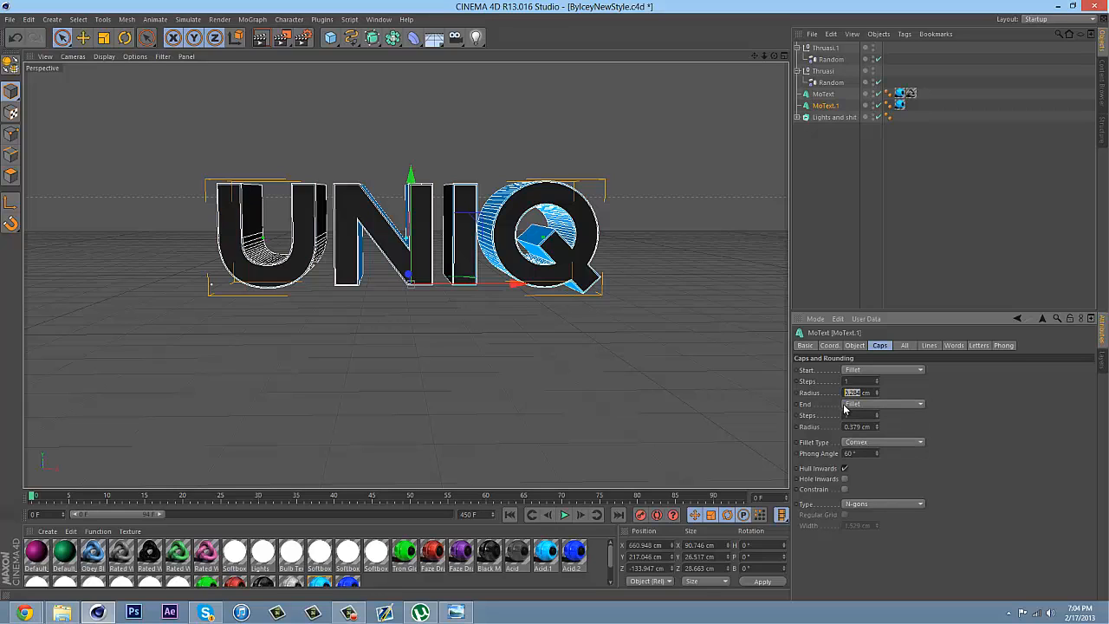
type("1")
left_click_drag(858, 425, 830, 434)
type("1")
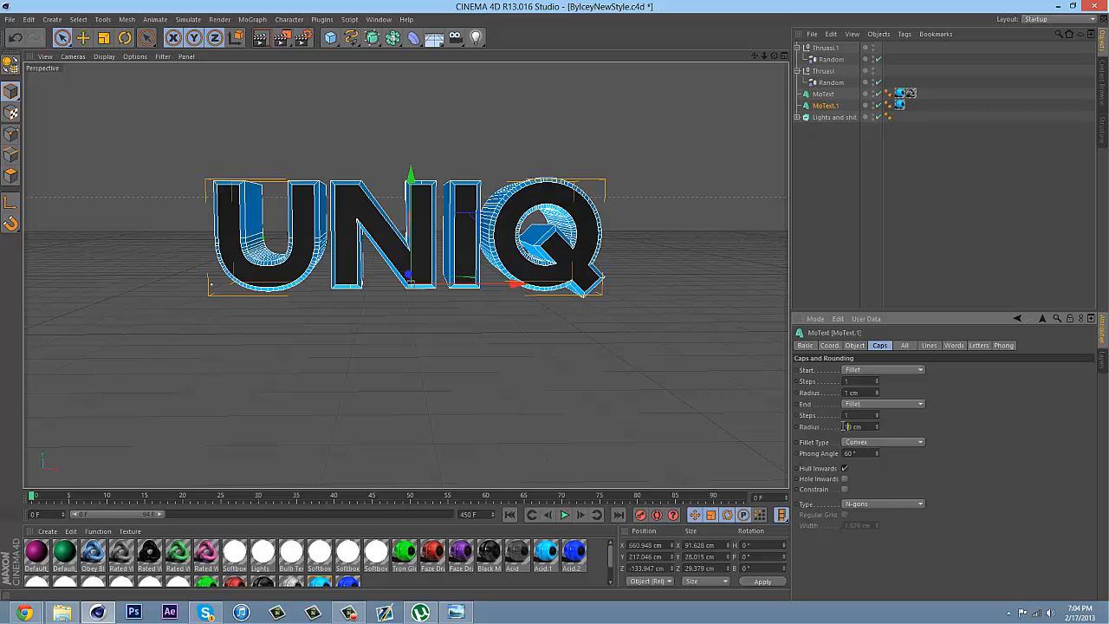
left_click(878, 447)
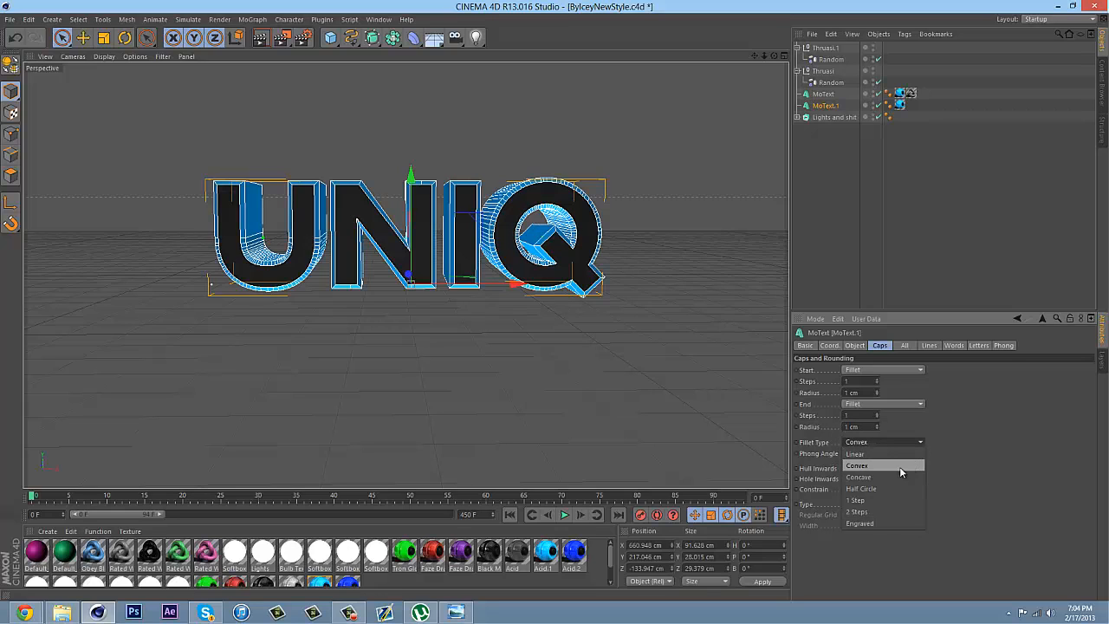
left_click(875, 523)
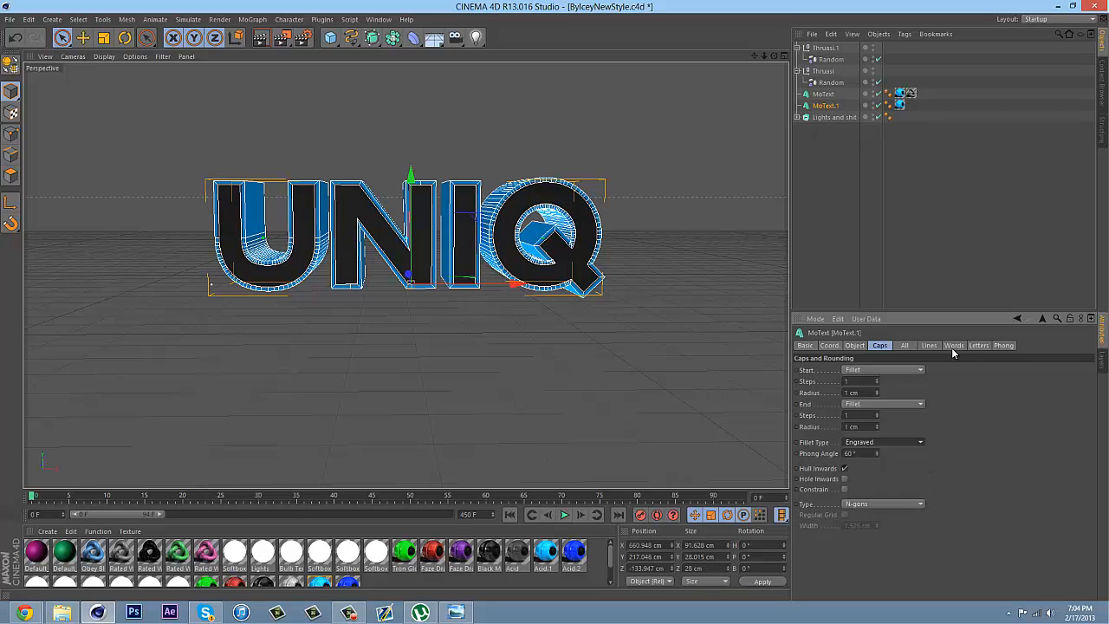
Apply the black Rated White material to the MoText.1 outline
left_click(832, 241)
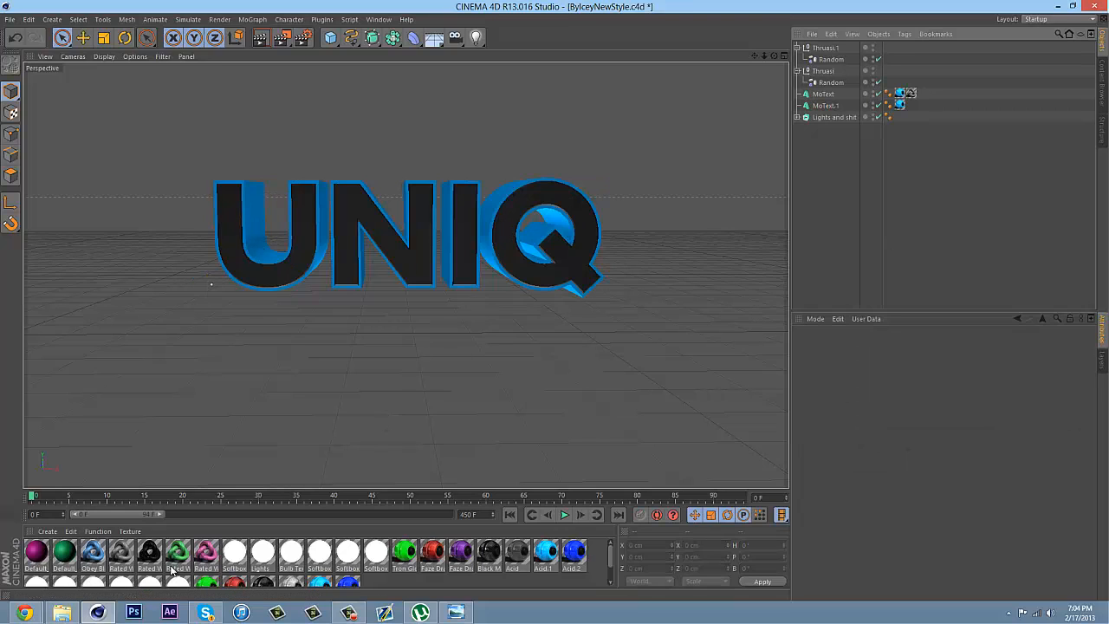
left_click_drag(149, 552, 221, 227)
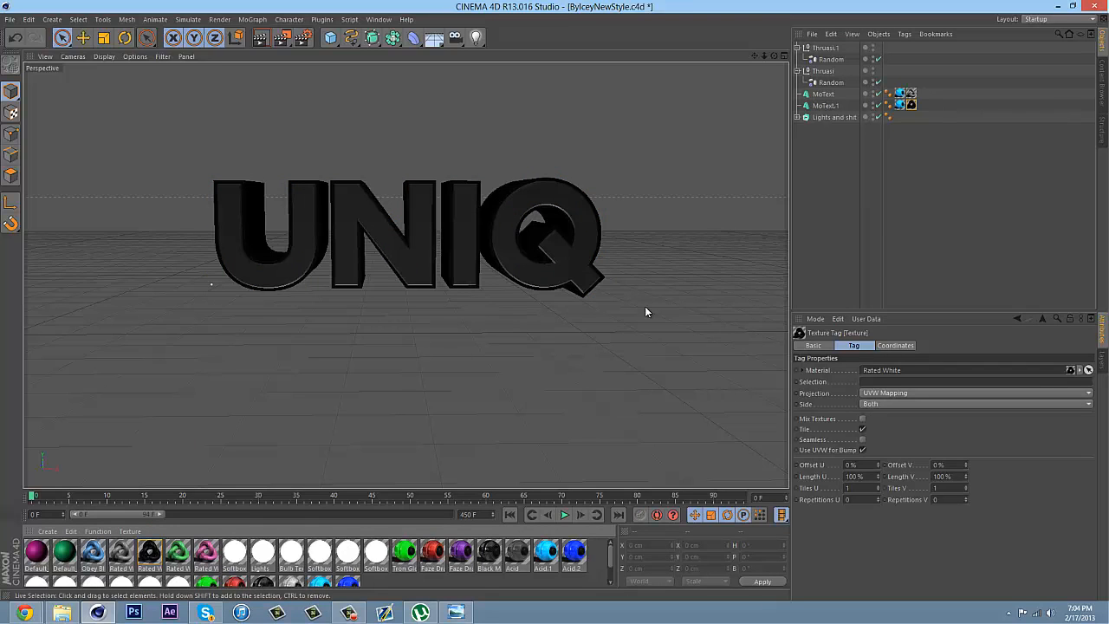
Delete the blue material tags from both MoText objects
left_click(901, 96, "ctrl")
key("Delete")
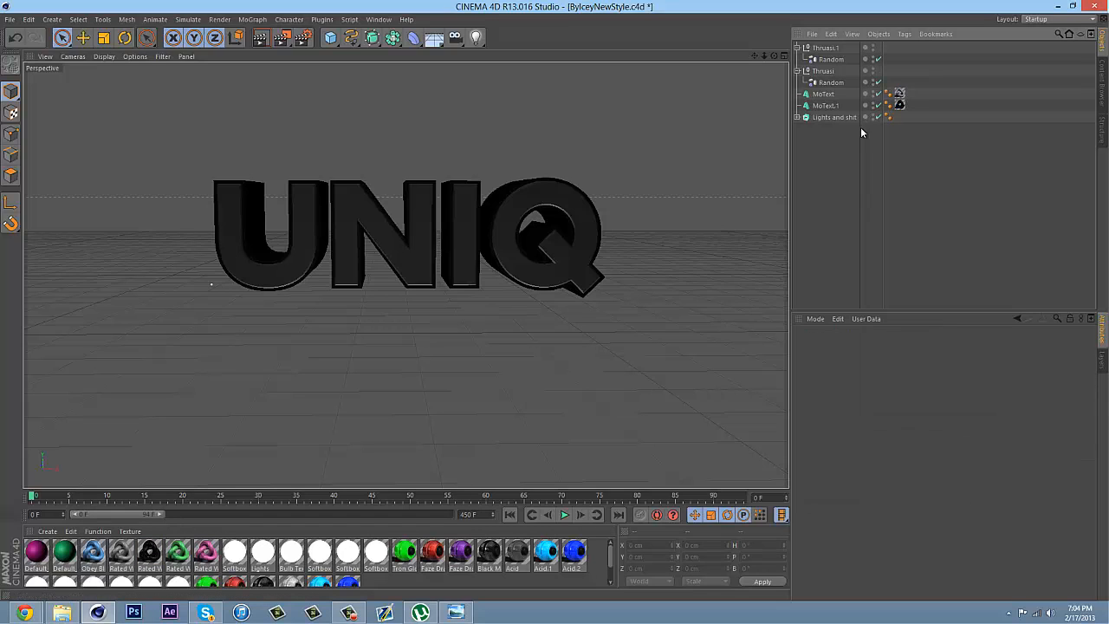
Duplicate the MoText object and make the copy editable
left_click(824, 95)
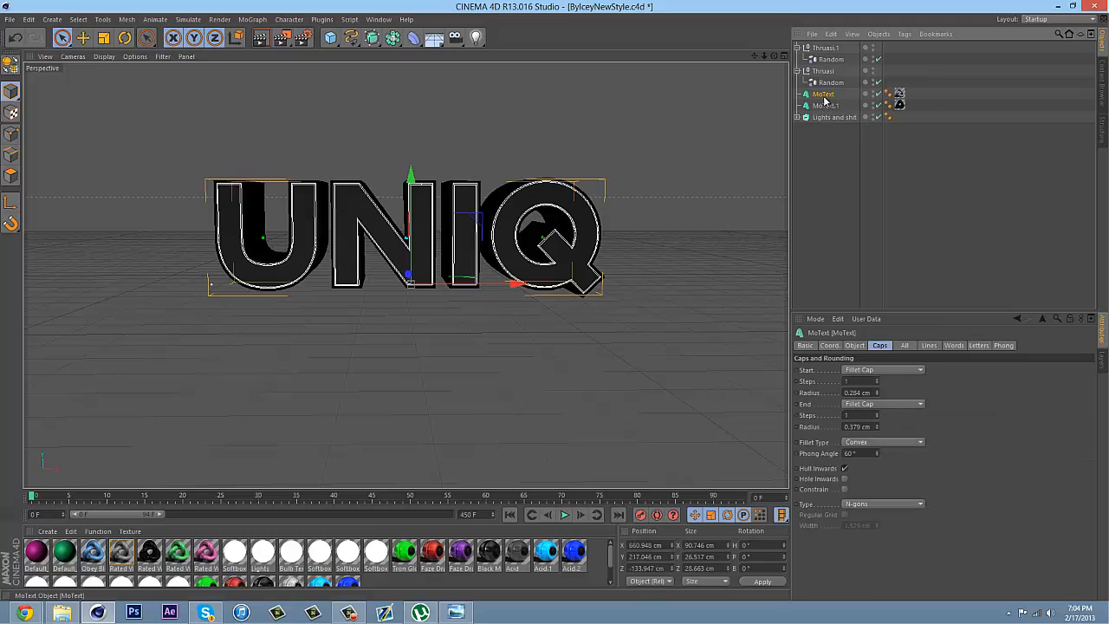
left_click_drag(824, 97, 821, 91, "ctrl")
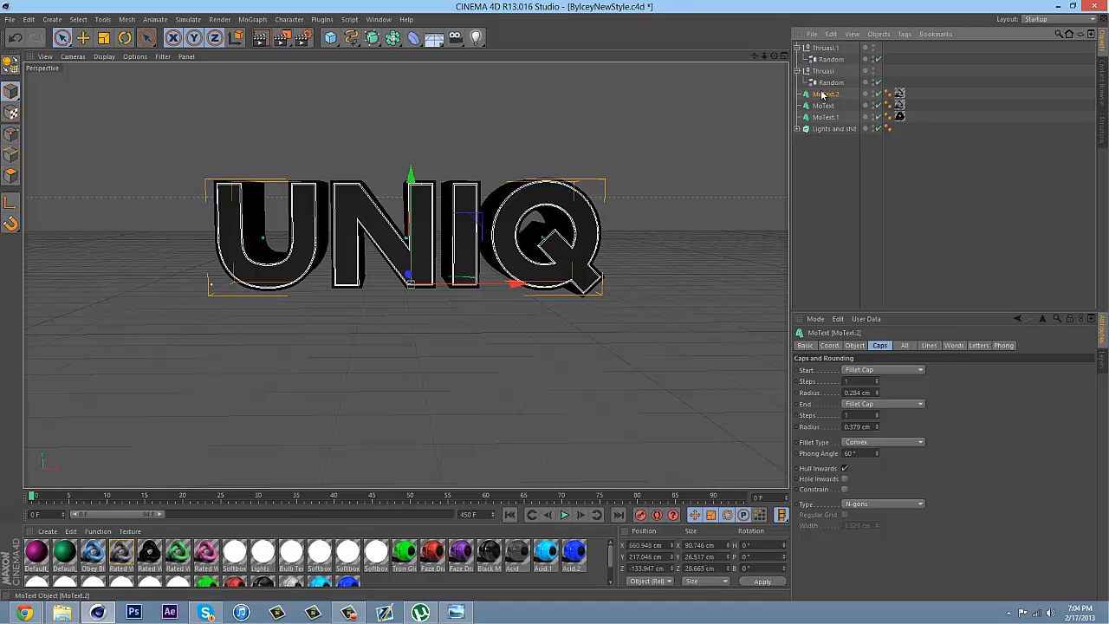
right_click(826, 97)
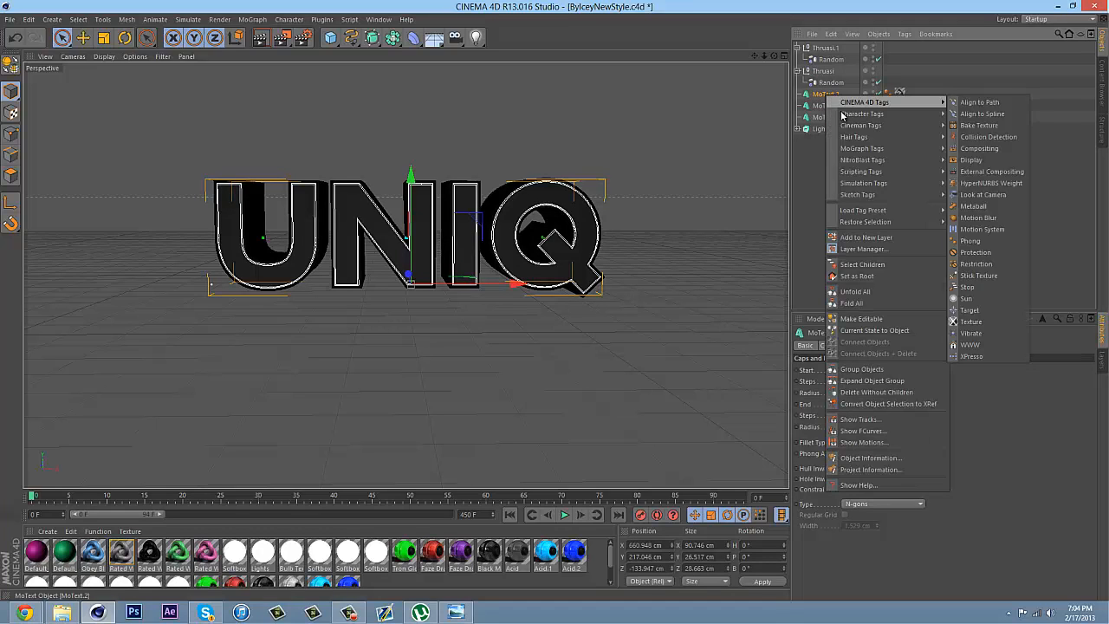
left_click(863, 318)
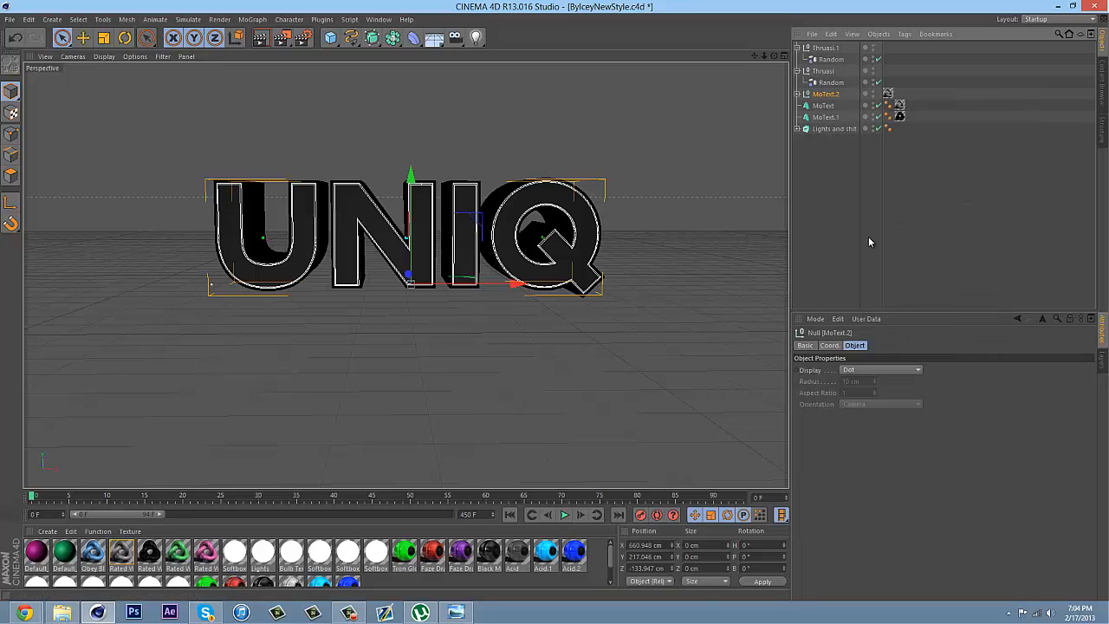
Move the four letter Extrude objects U, n, i and q out of MoText.2 and delete the leftover null hierarchy
left_click(797, 93)
left_click(803, 105)
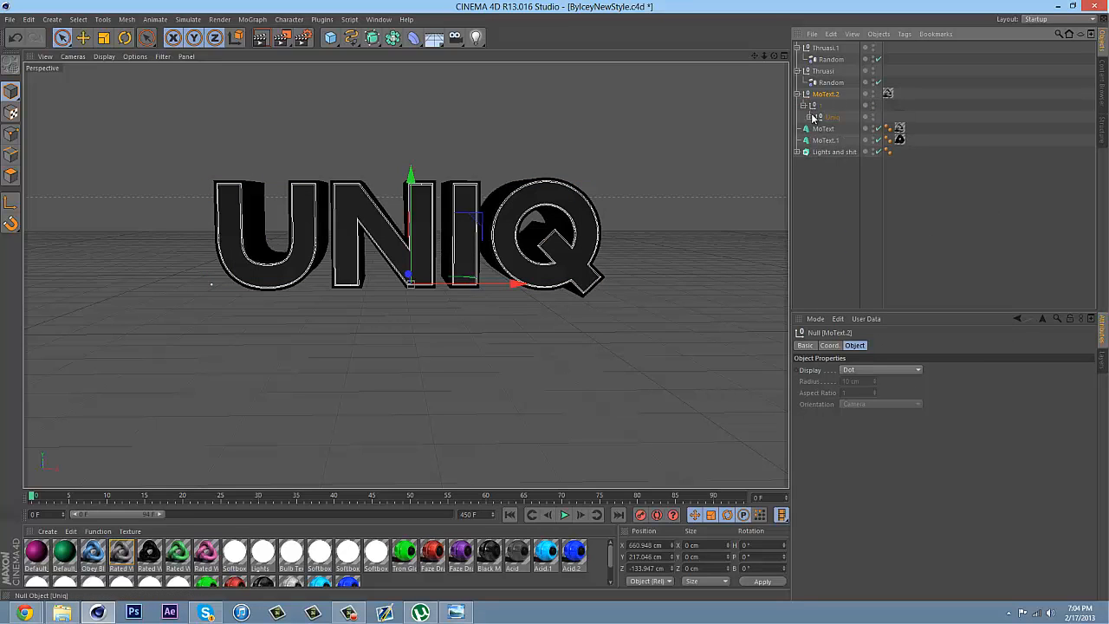
left_click(809, 116)
left_click(833, 130)
left_click(833, 163, "shift")
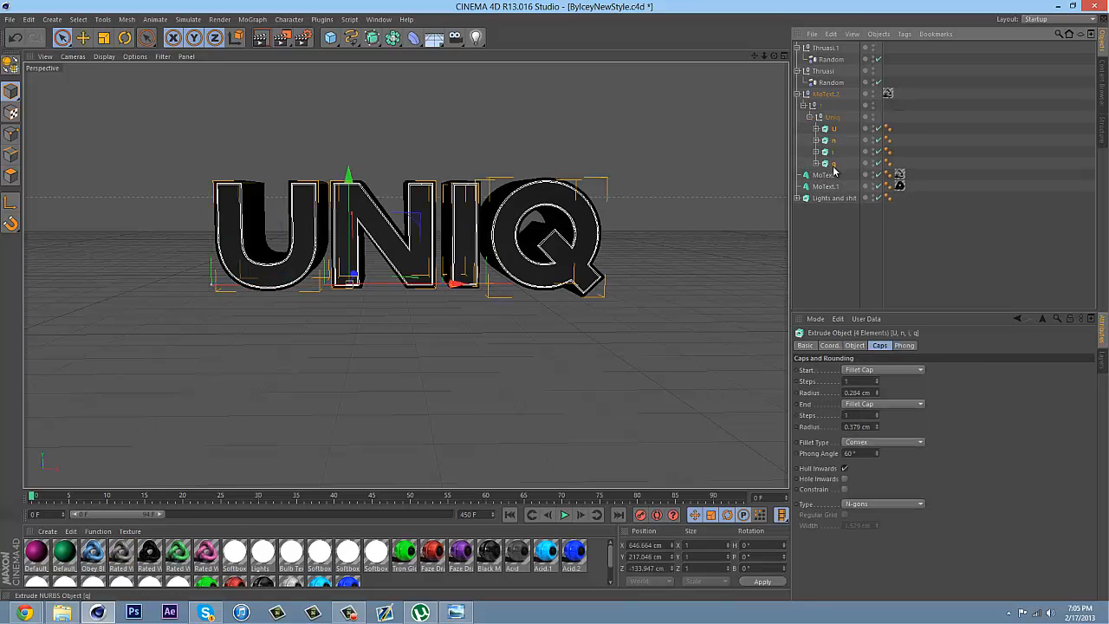
left_click_drag(831, 168, 834, 171)
left_click(816, 95)
key("Delete")
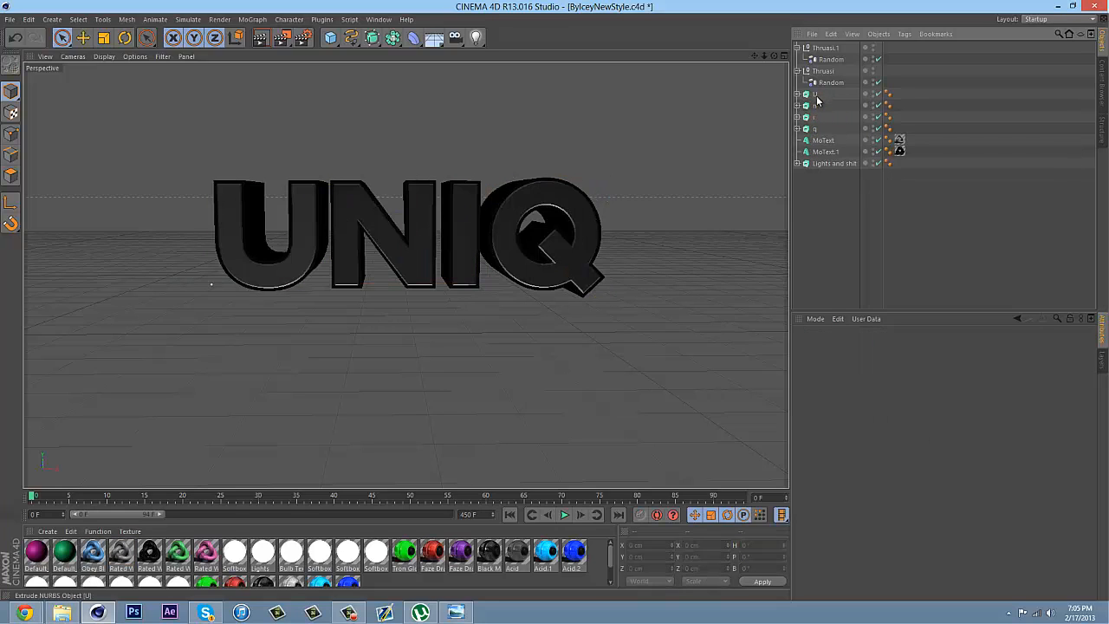
Move the U, n, i and q splines out of their Extrude objects, placing them below MoText.1
left_click(797, 93)
left_click(797, 117)
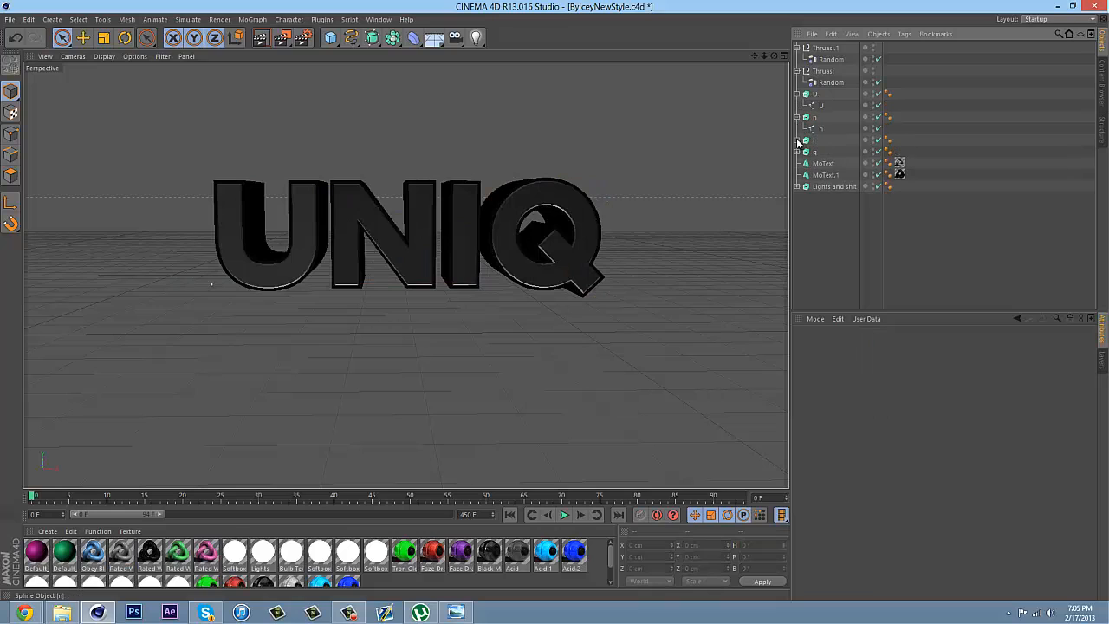
left_click(797, 139)
left_click(797, 163)
left_click(816, 174)
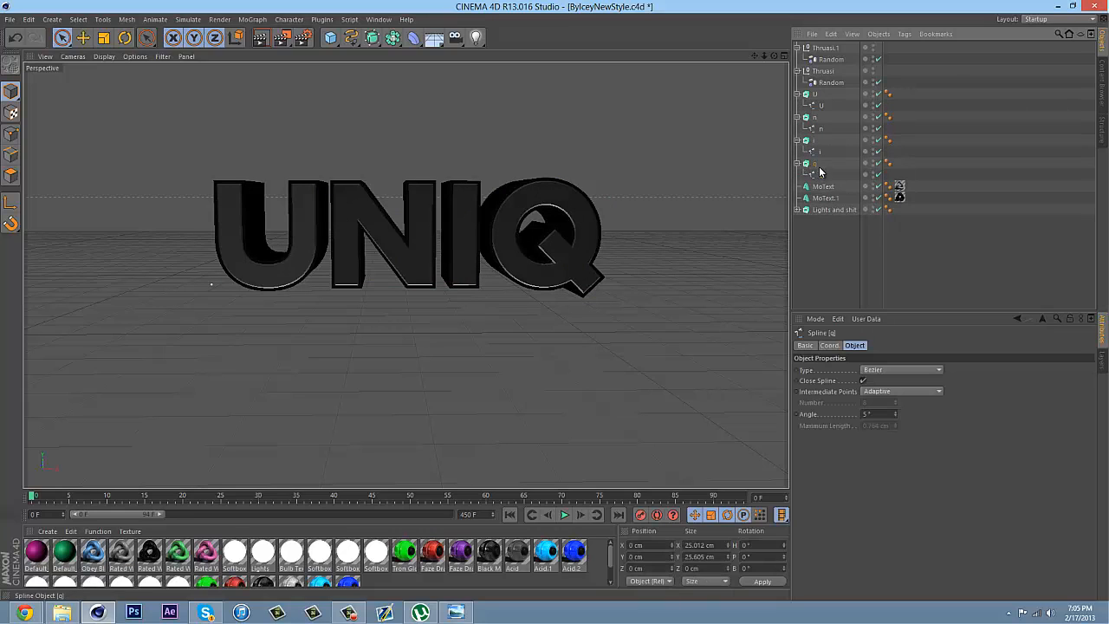
left_click(820, 151, "ctrl")
left_click(820, 129, "ctrl")
left_click(820, 106, "ctrl")
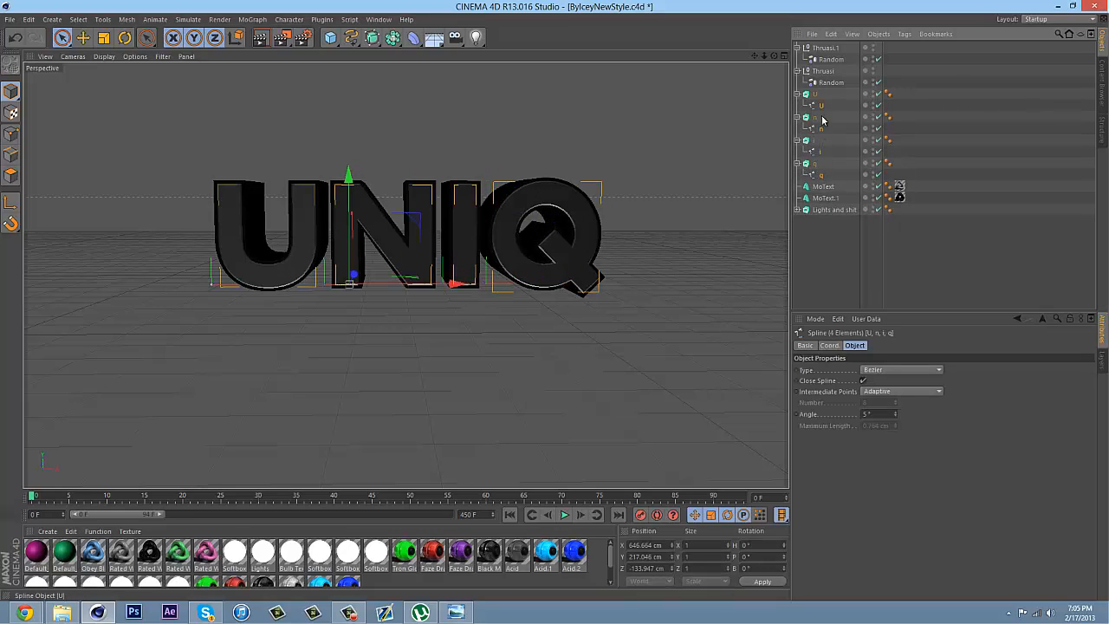
left_click_drag(824, 201, 824, 207)
Delete the four empty letter Extrude objects
left_click(815, 128)
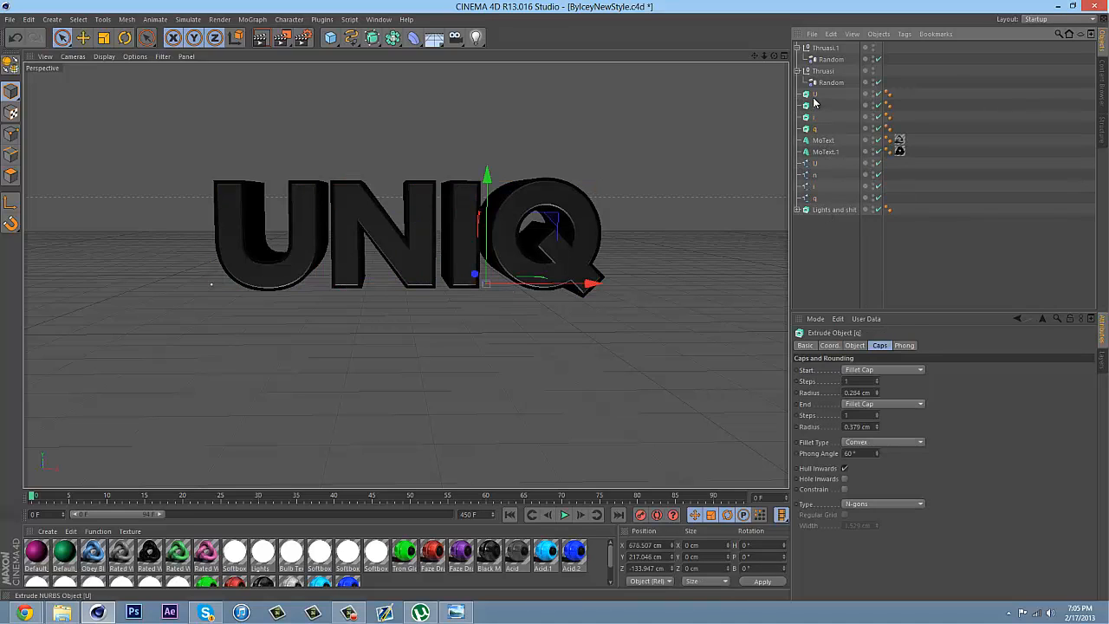
left_click(813, 97, "shift")
key("Delete")
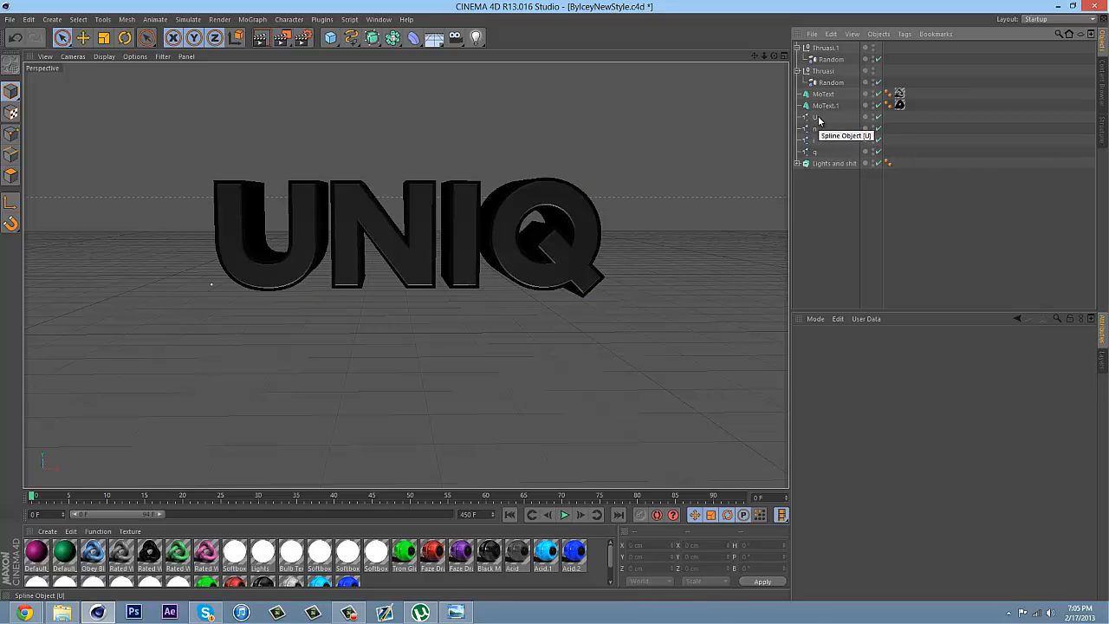
Add a Reeper X object, place it below MoText.1 and duplicate it for a total of four
left_click(816, 117)
left_click(834, 199)
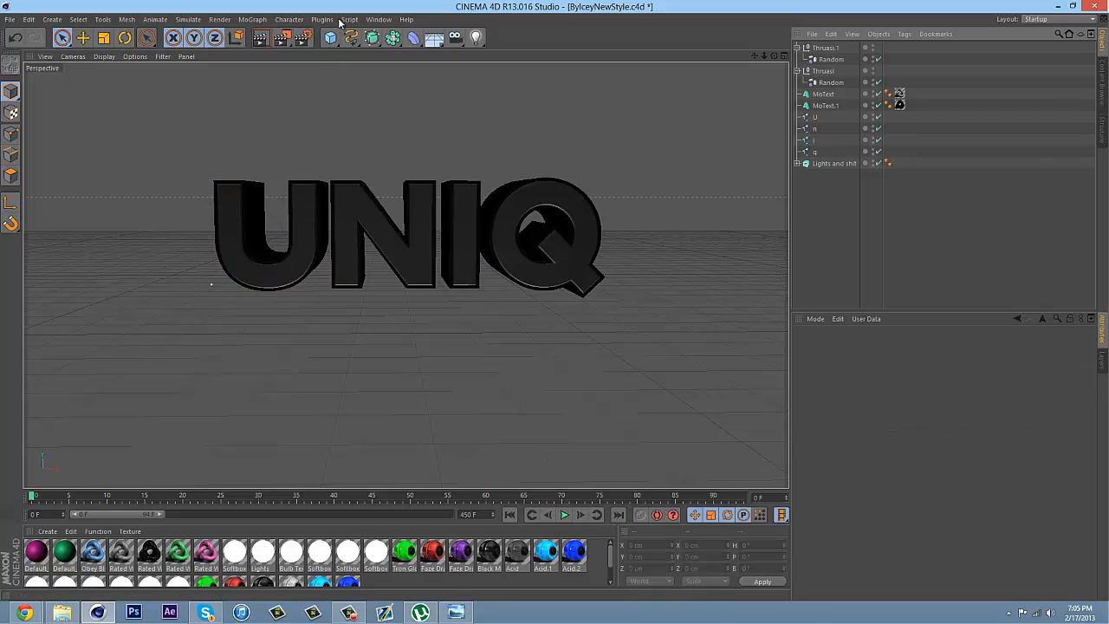
left_click(321, 20)
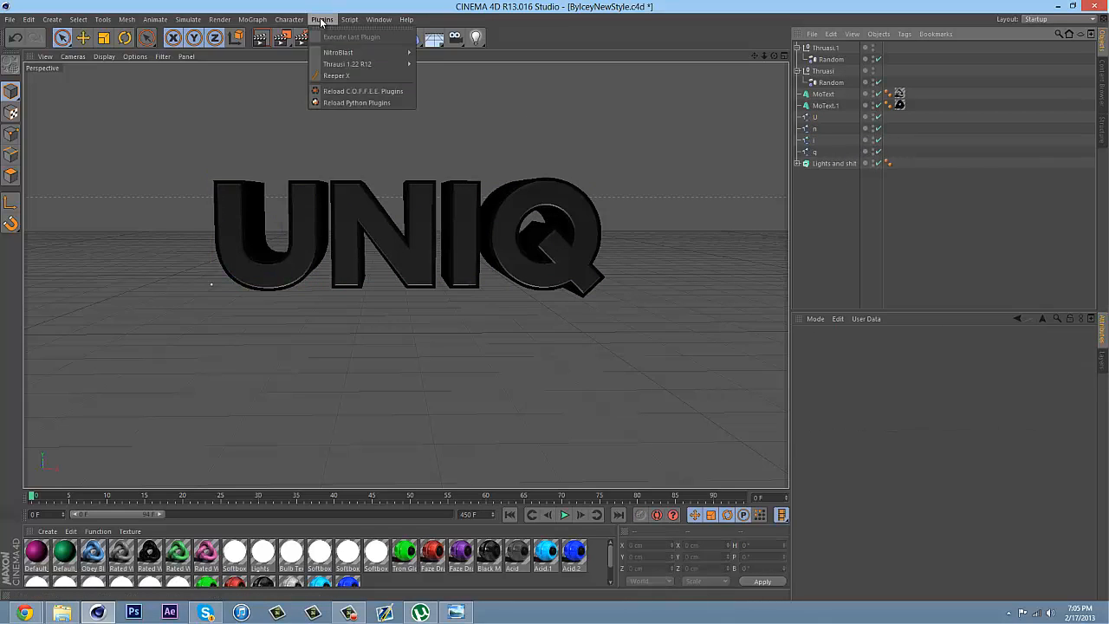
left_click(335, 75)
left_click_drag(828, 49, 824, 151)
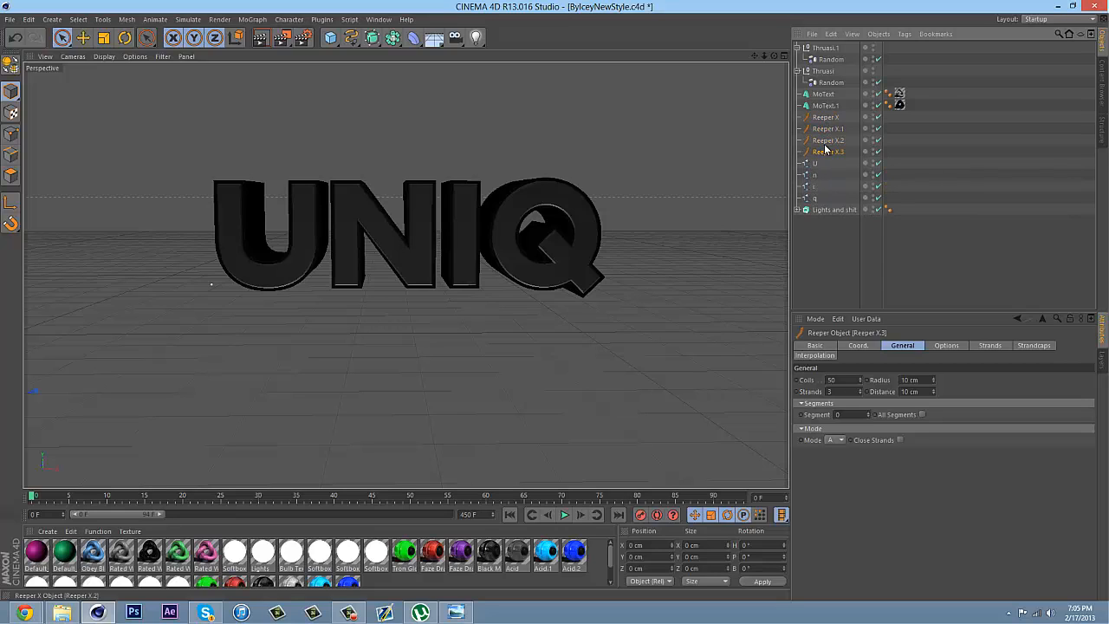
Nest the U, n, i and q splines under their own Reeper X objects, one spline each, and collapse the hierarchies
left_click(825, 117)
left_click(815, 164)
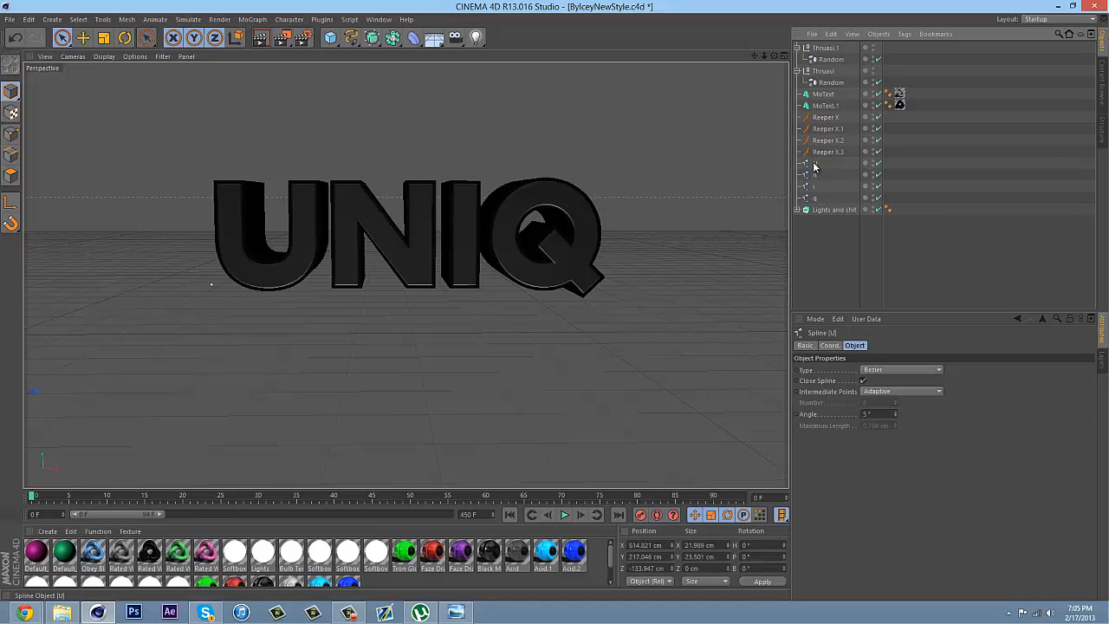
left_click_drag(822, 121, 821, 120)
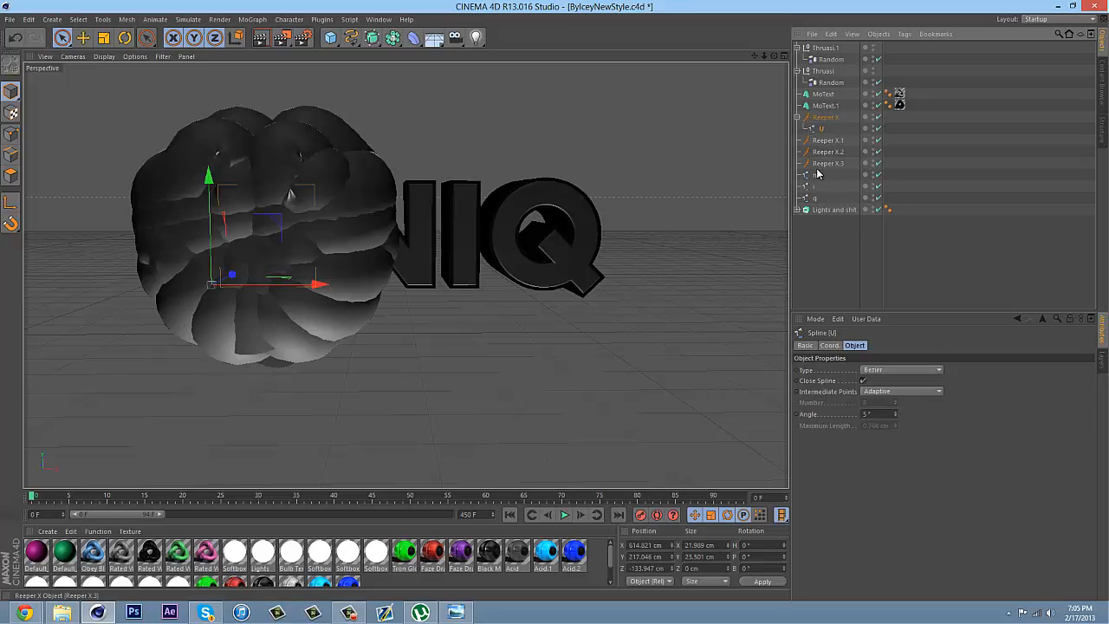
mouse_move(815, 175)
left_mouse_down()
mouse_move(822, 141)
mouse_move(827, 172)
mouse_move(814, 186)
left_mouse_up()
left_click(797, 187)
left_click(797, 164)
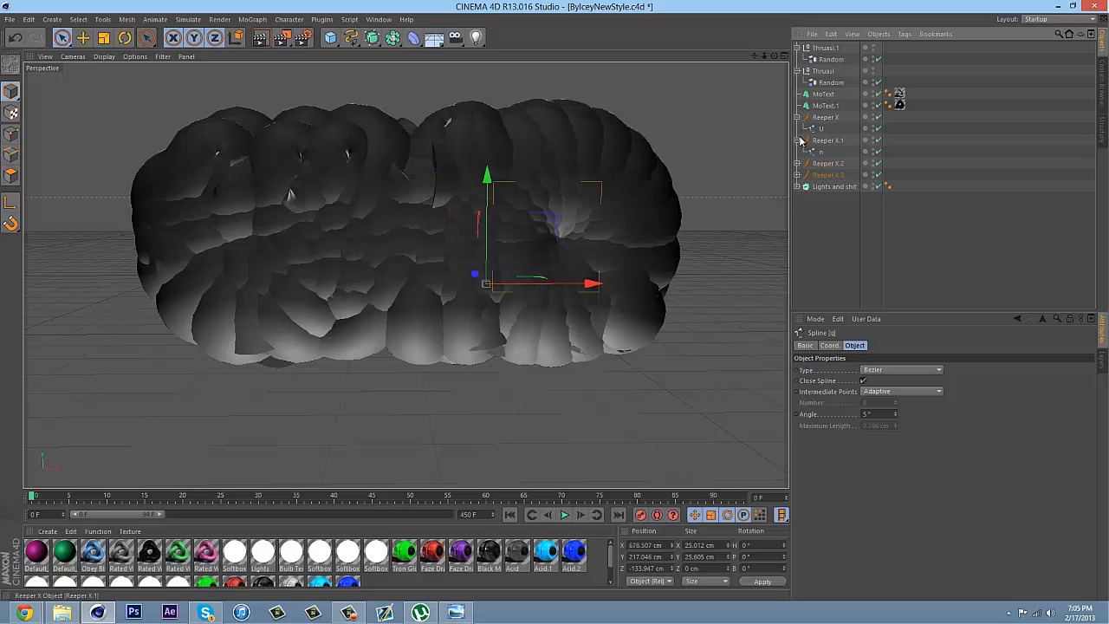
left_click(796, 140)
left_click(797, 120)
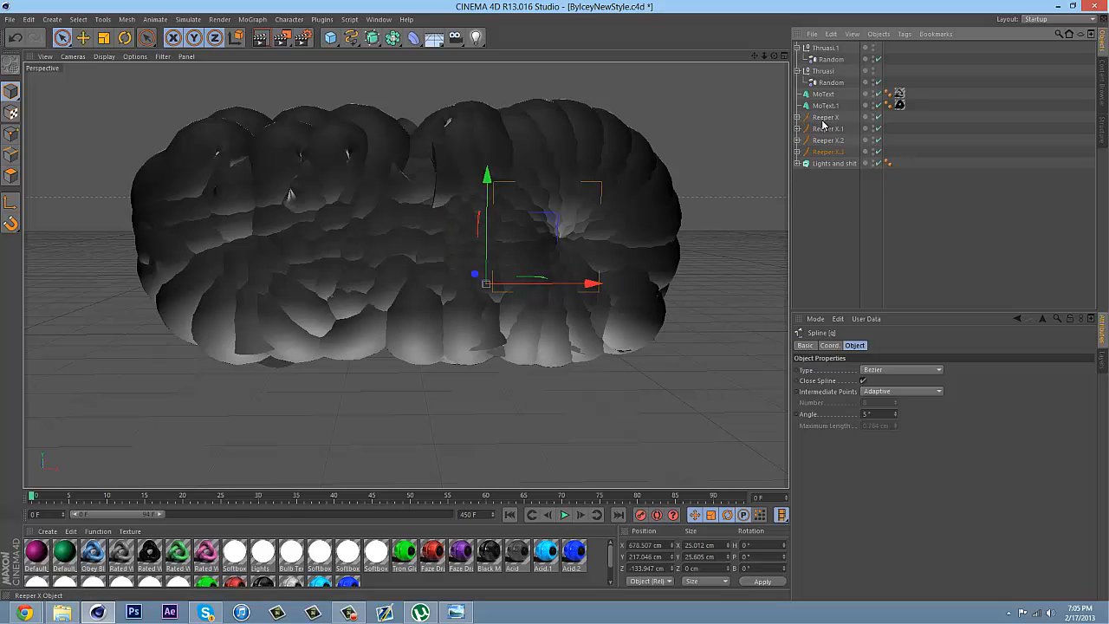
Set all four Reeper X objects to 60 coils, 2 strands, 0.5 cm radius and 3 cm distance
left_click(824, 117)
left_click(828, 152, "shift")
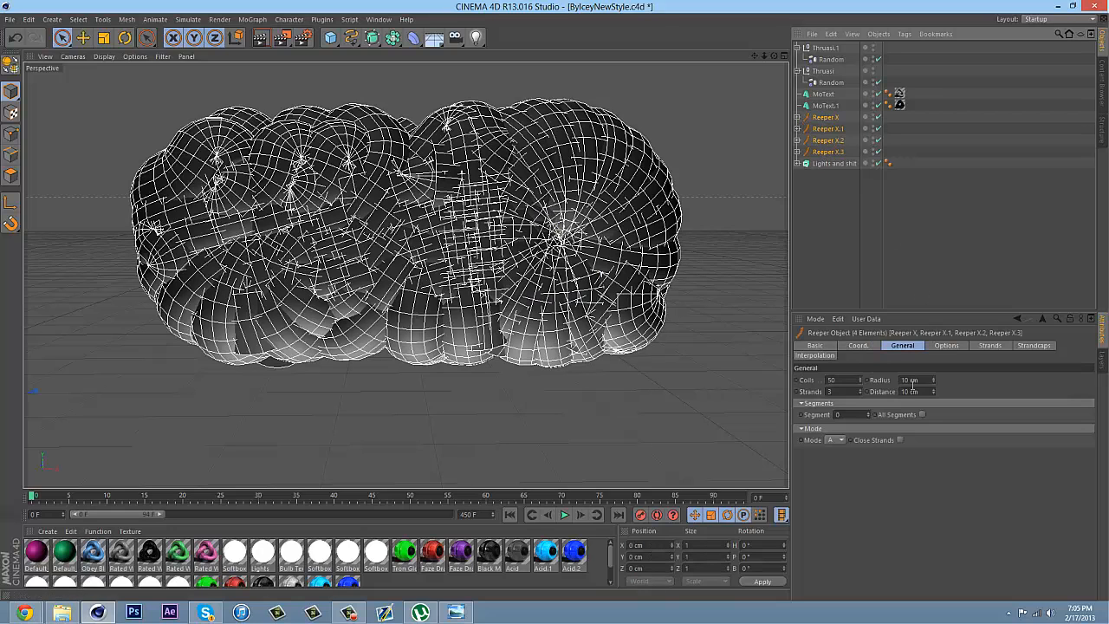
left_click(842, 379)
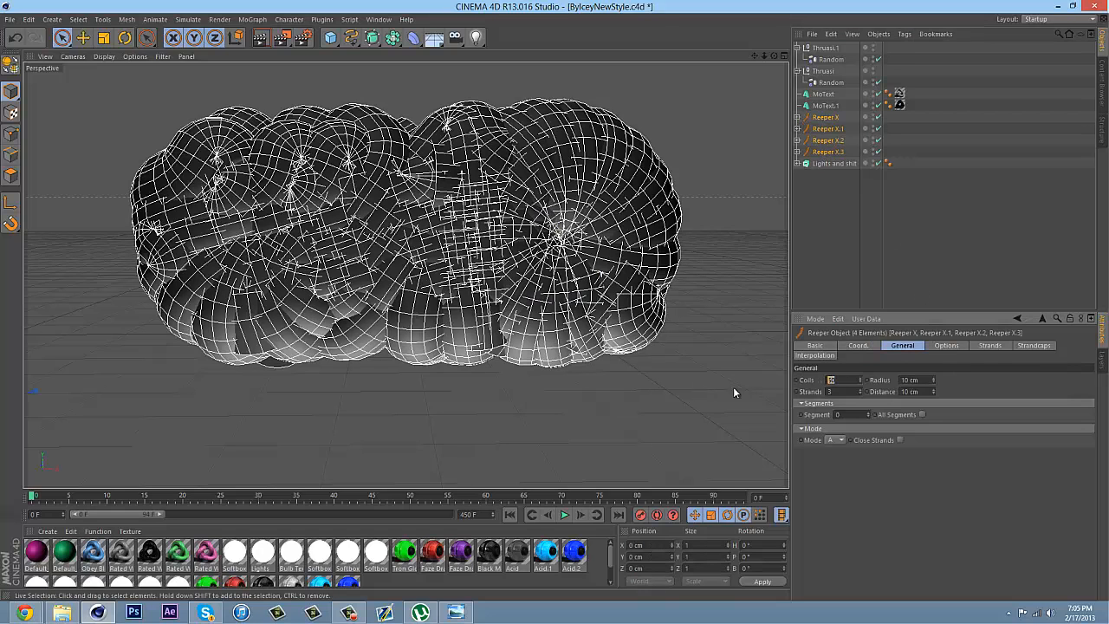
type("60")
type("2")
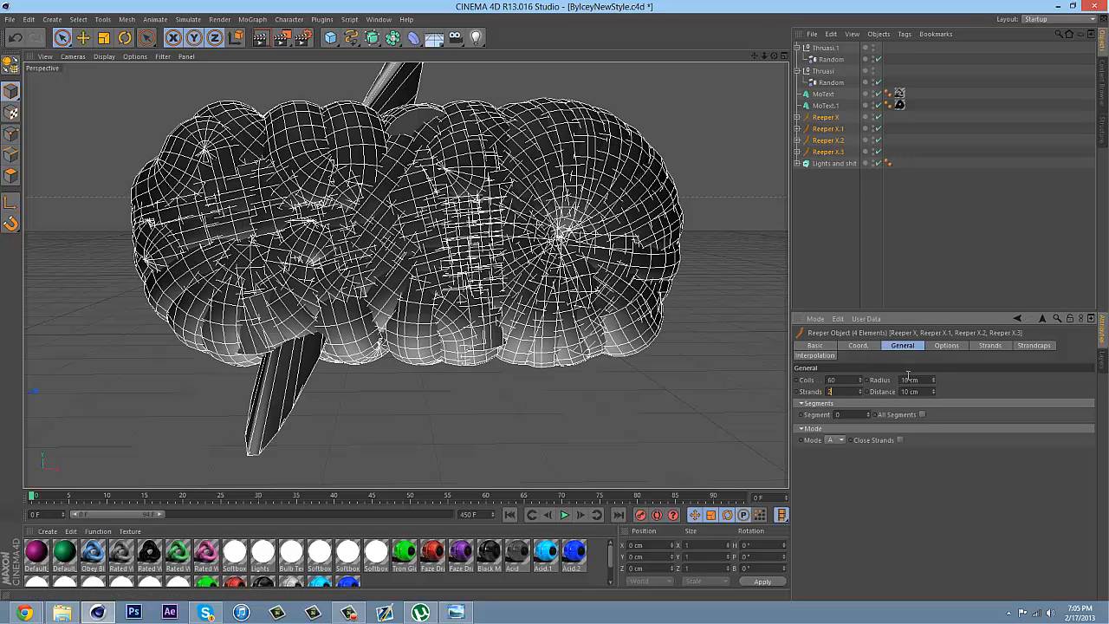
left_click(911, 380)
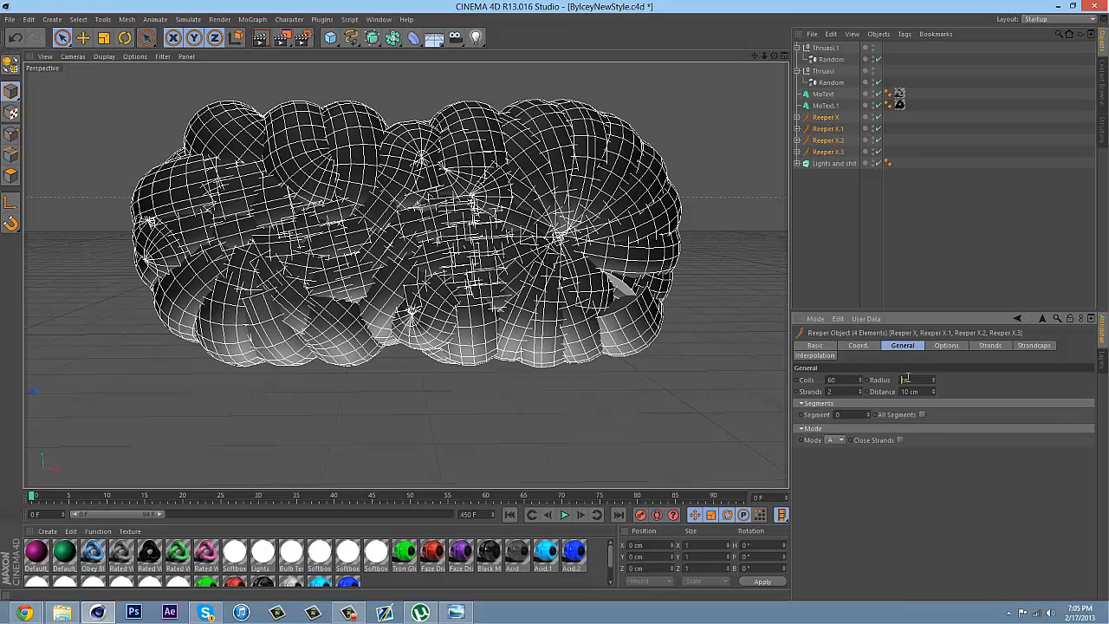
type("5")
left_click(907, 391)
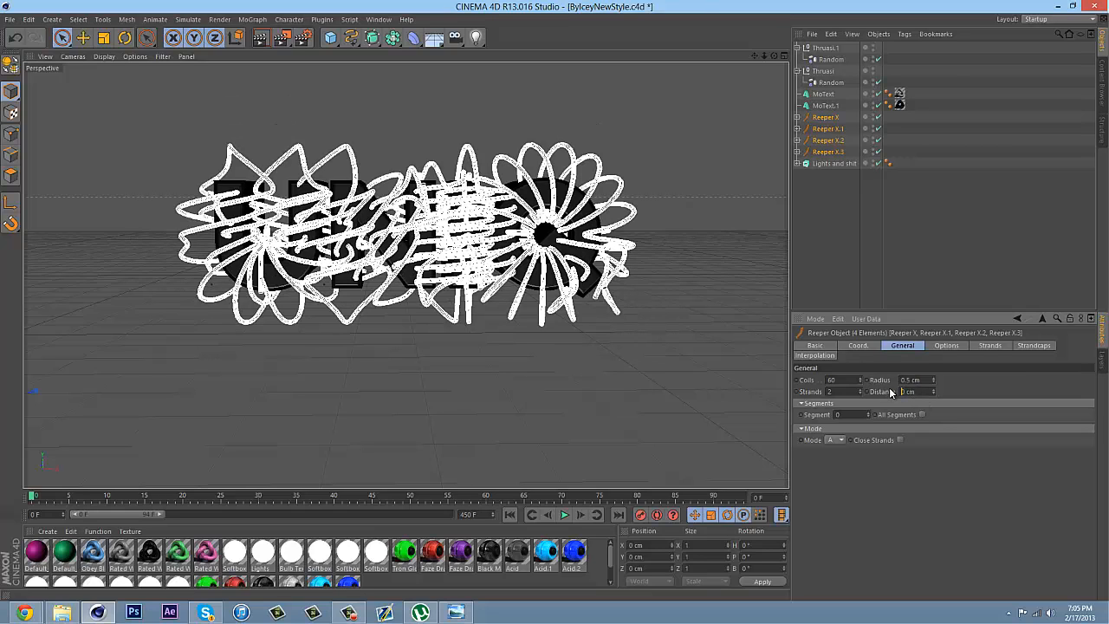
type("3")
key("Return")
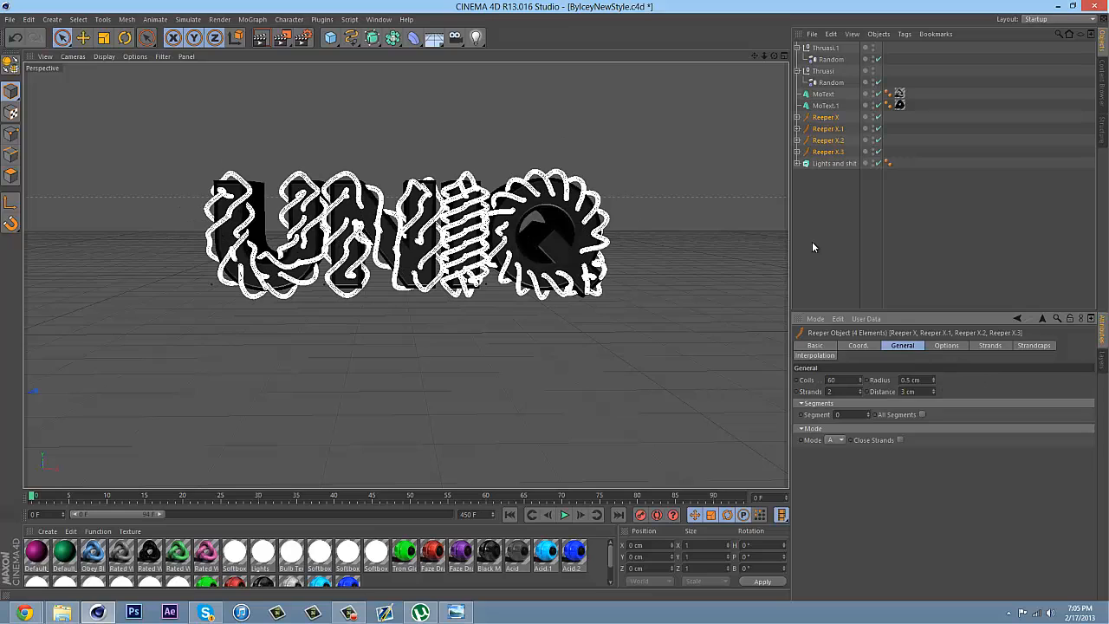
Adjust the four Reeper X objects to a distance of 2 cm and 68 coils
left_click(933, 395)
left_click(934, 395)
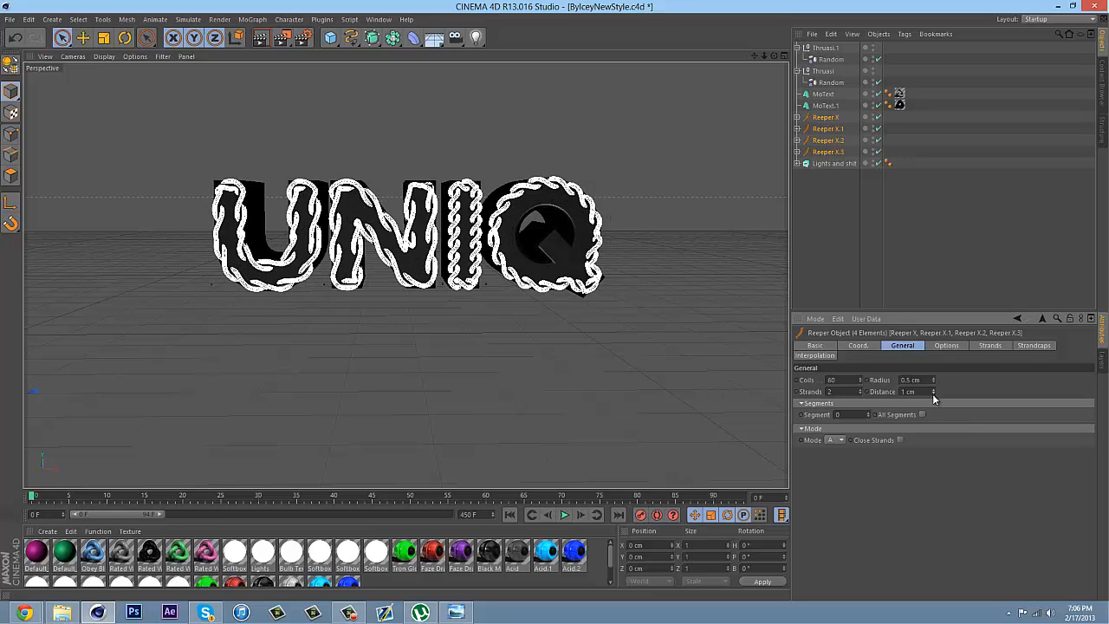
left_click(933, 389)
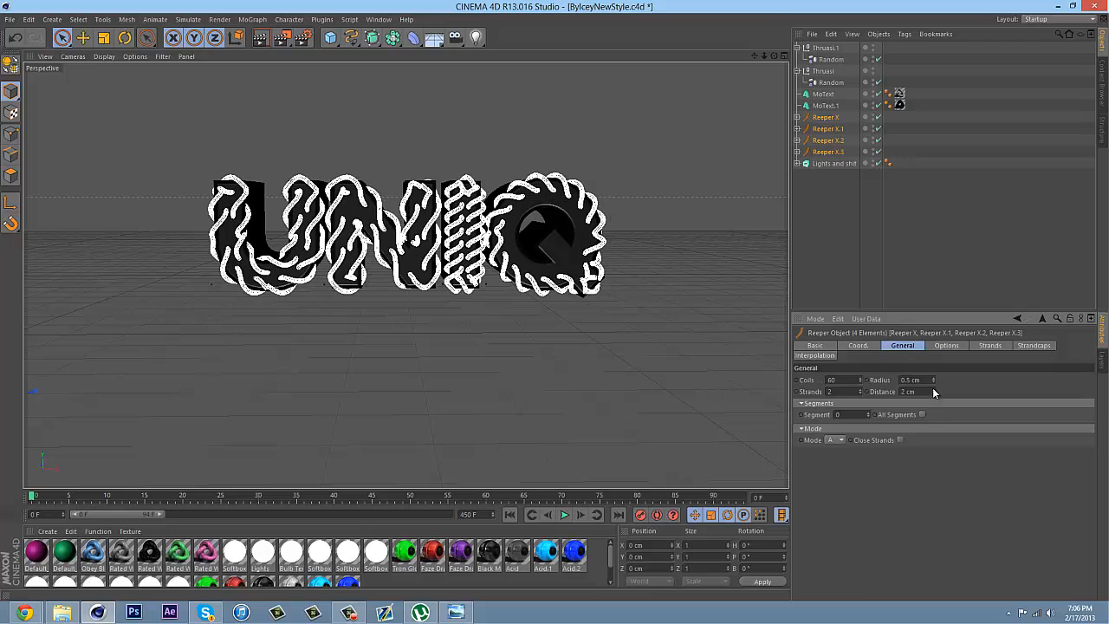
left_click(860, 377)
left_click(861, 377)
left_click(861, 376)
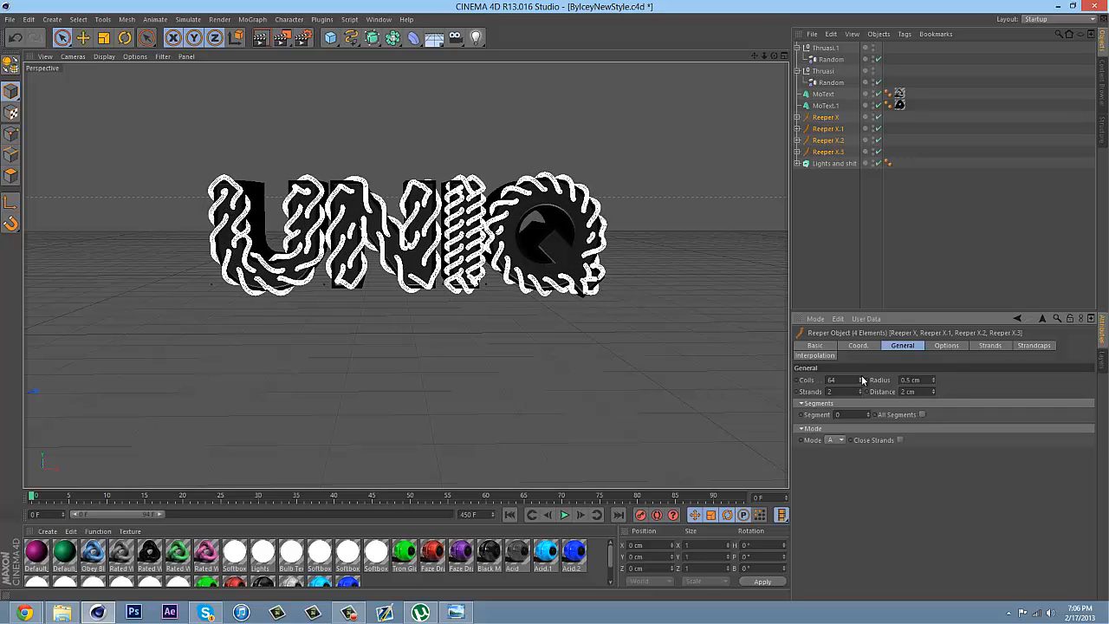
left_click(861, 377)
left_click(861, 377)
left_click(861, 377)
left_click(861, 377)
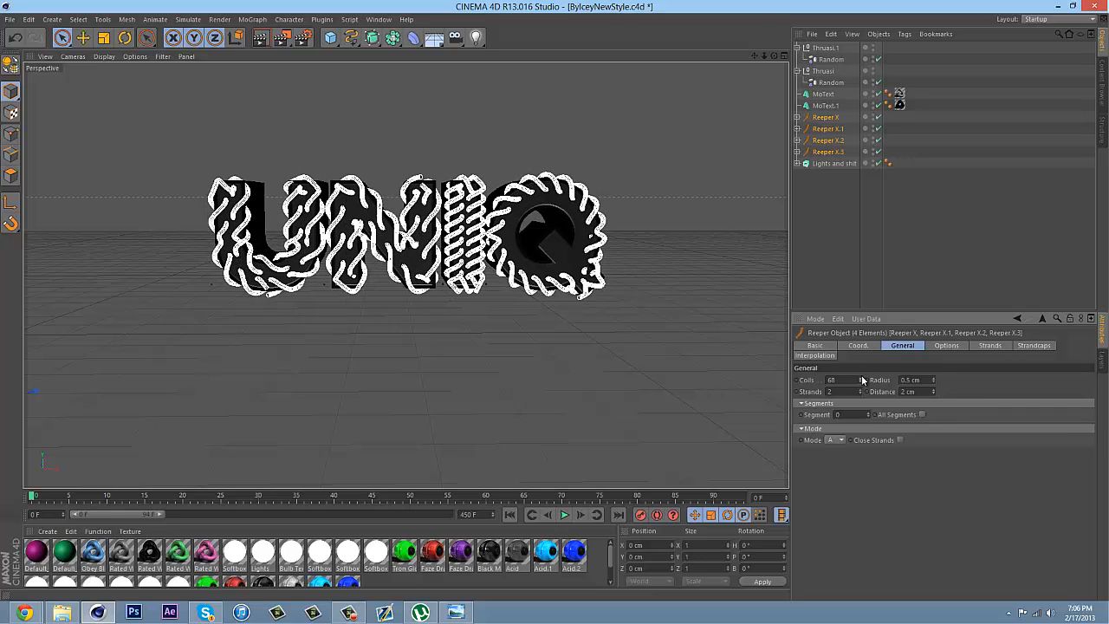
Group the four Reeper X objects into a null
left_click(804, 242)
left_click(832, 152)
left_click(829, 118, "shift")
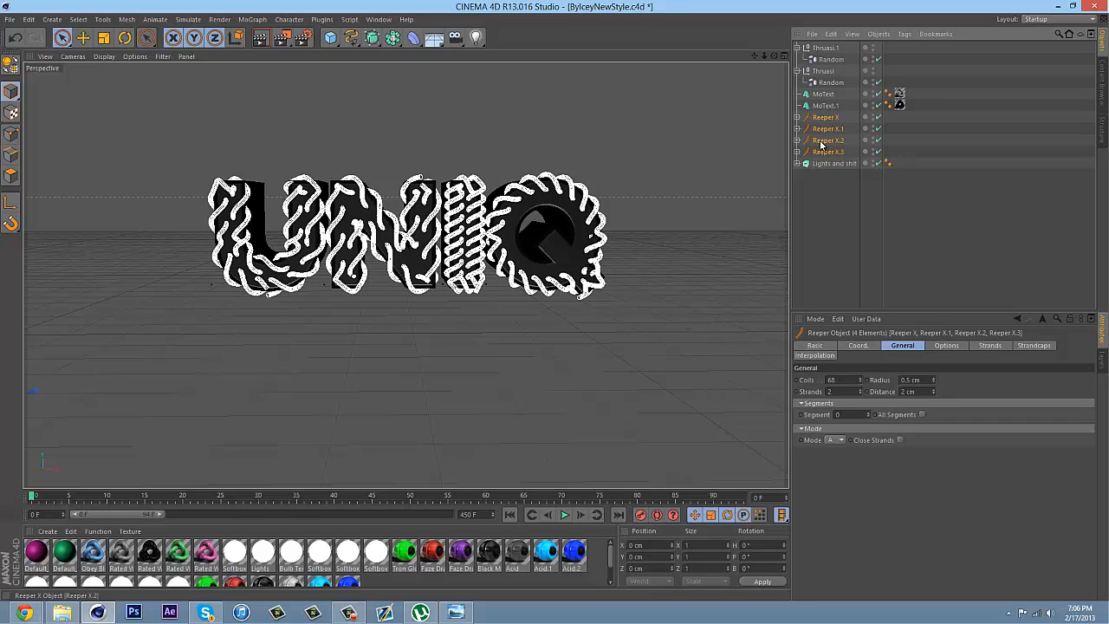
right_click(819, 154)
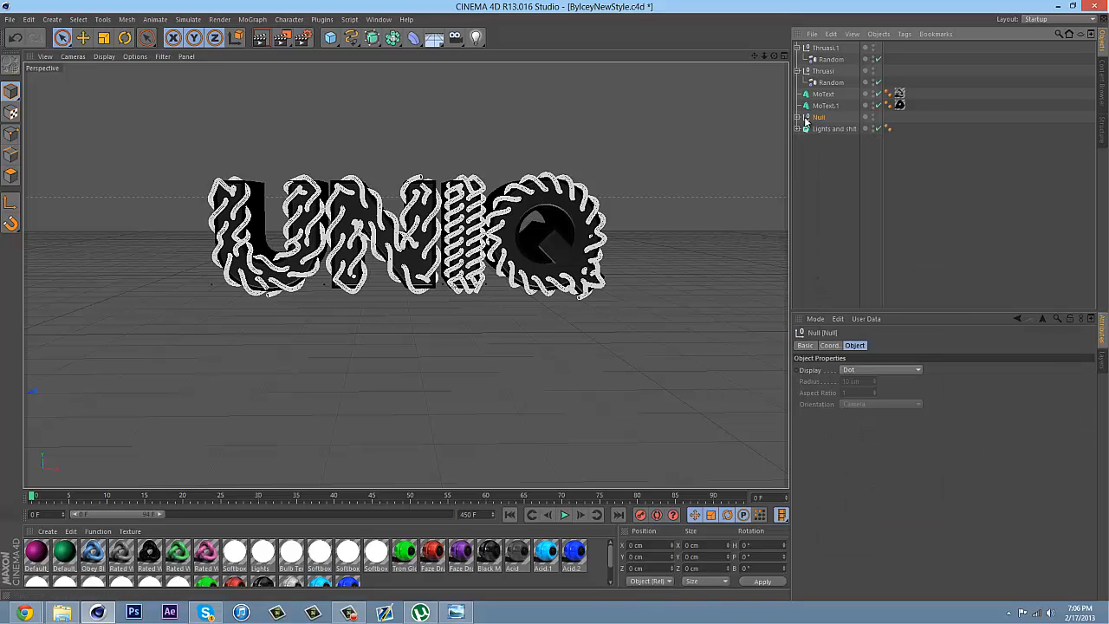
Move only the axis of the rope null closer to the UNIQ text, to about X 386 cm and Z 1235 cm
left_click_drag(765, 59, 533, 329)
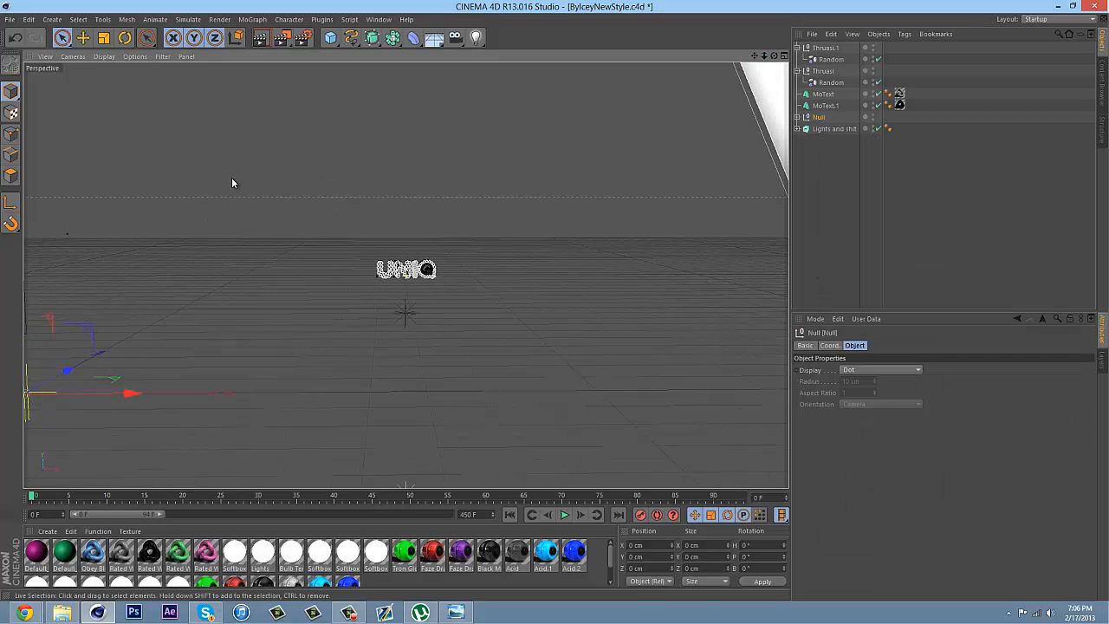
left_click(10, 202)
left_click_drag(61, 375, 255, 307)
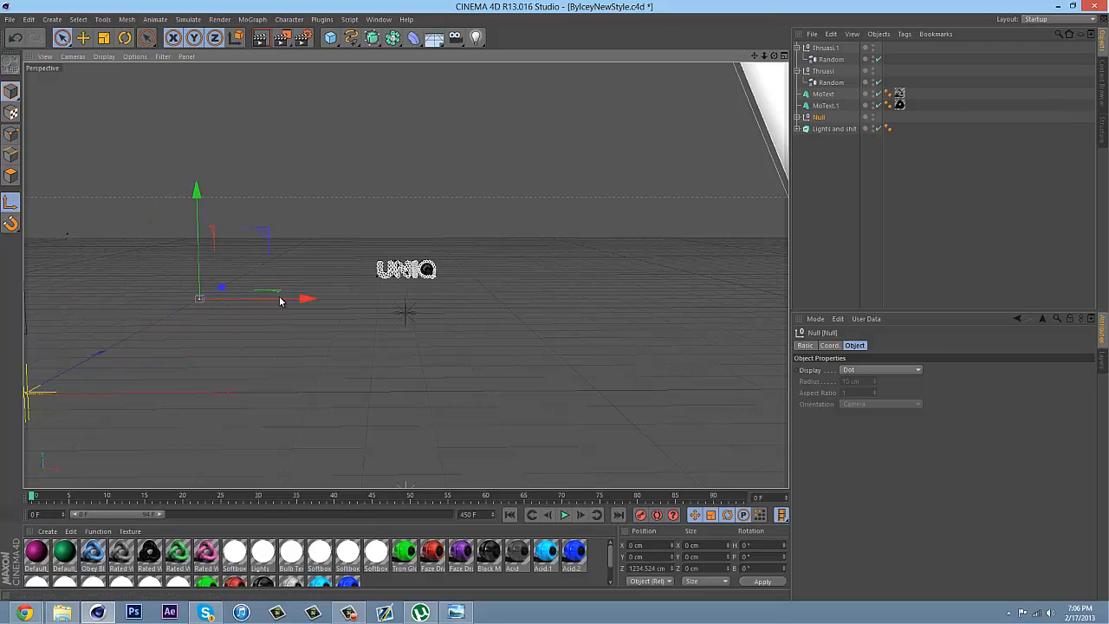
left_click_drag(338, 300, 598, 202)
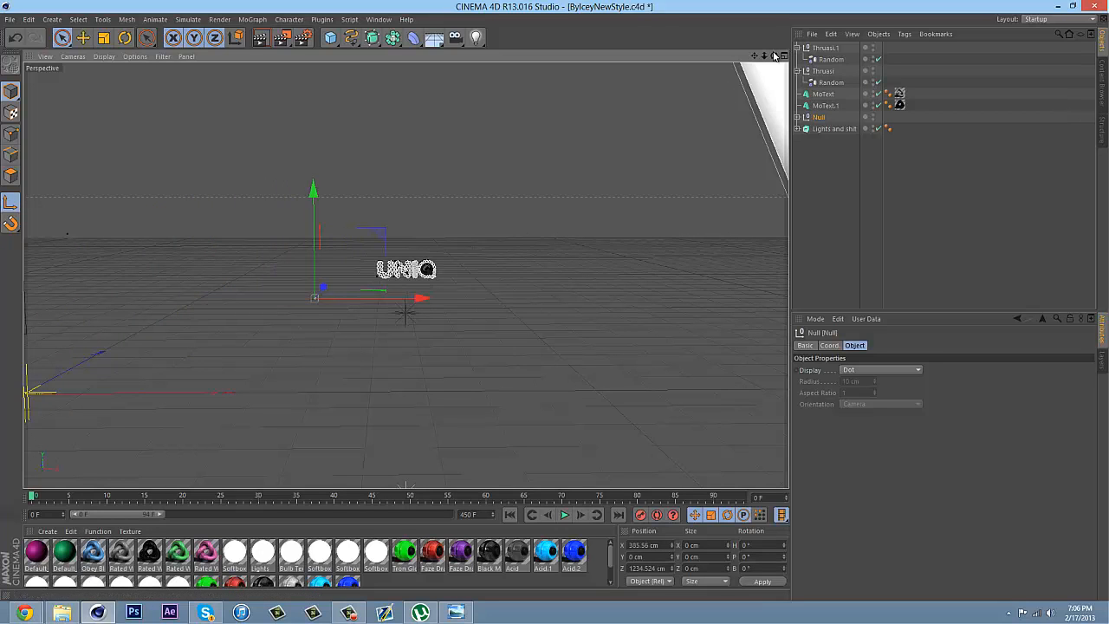
Shift the null with the Reeper X ropes about 2 cm back along Z into the letters and deselect it
scroll(556, 302, "up", 5)
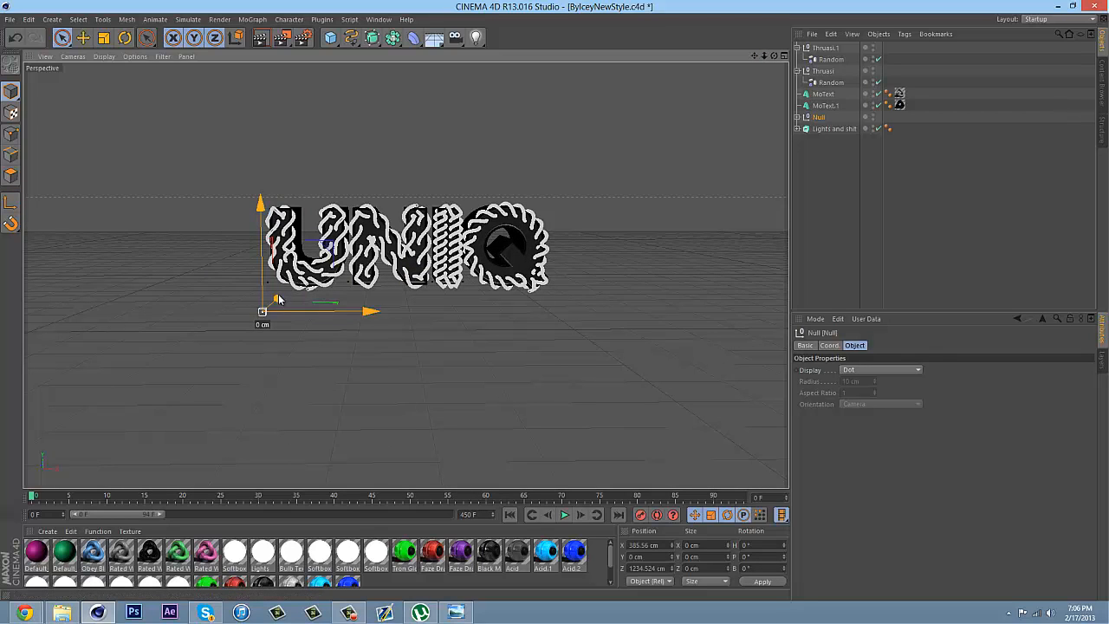
left_click_drag(276, 299, 275, 298)
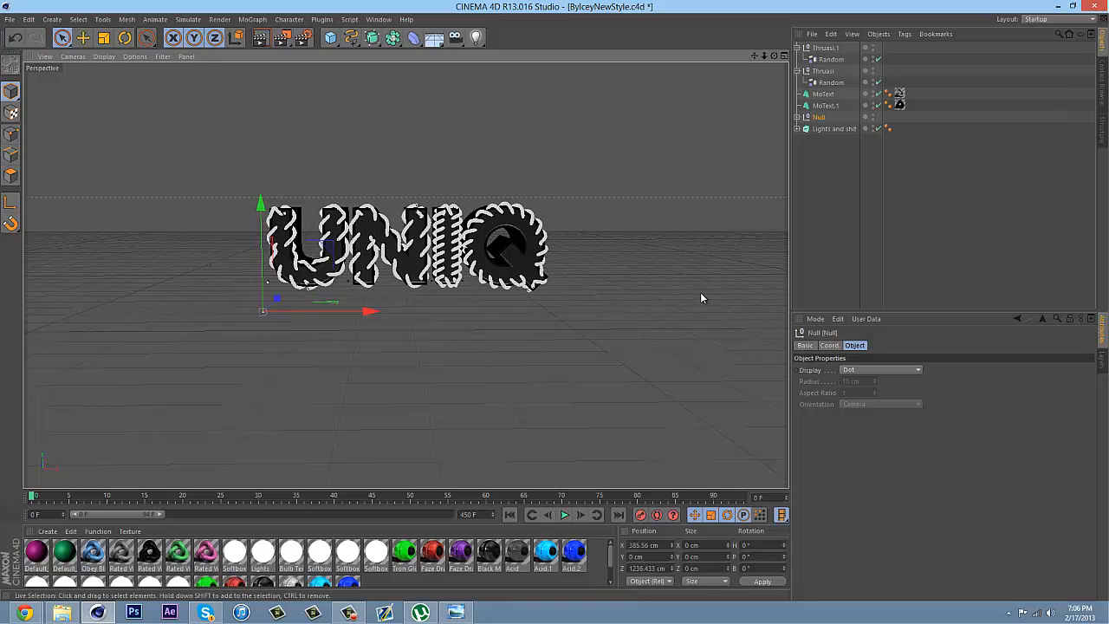
left_click(835, 208)
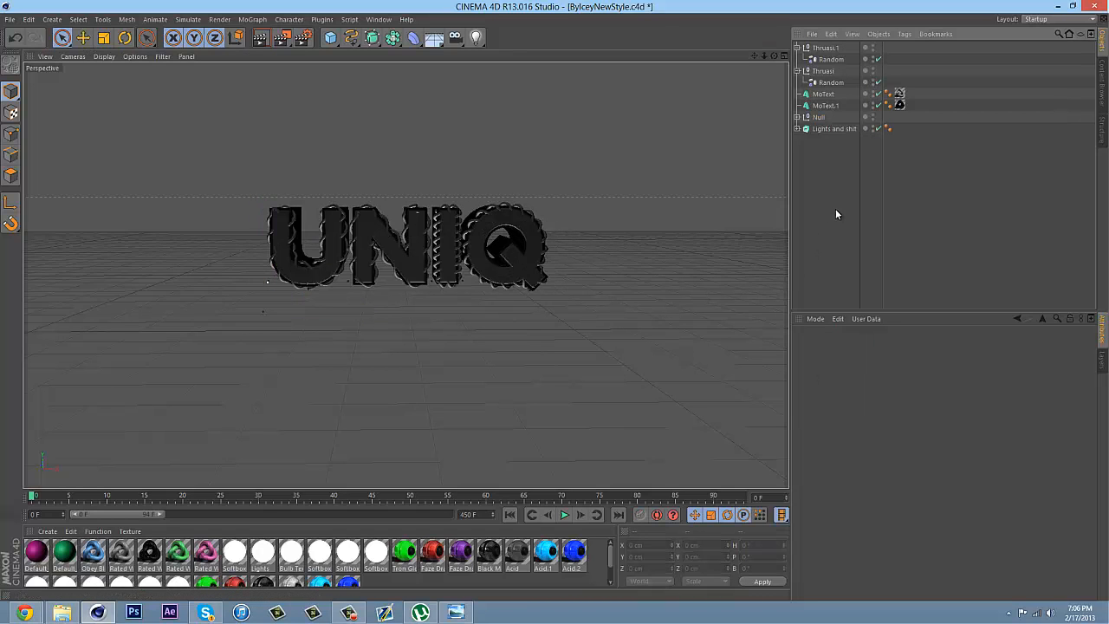
Apply the Obey Blue material to the first Reeper X in the null and check the material's Glow settings
left_click(797, 117)
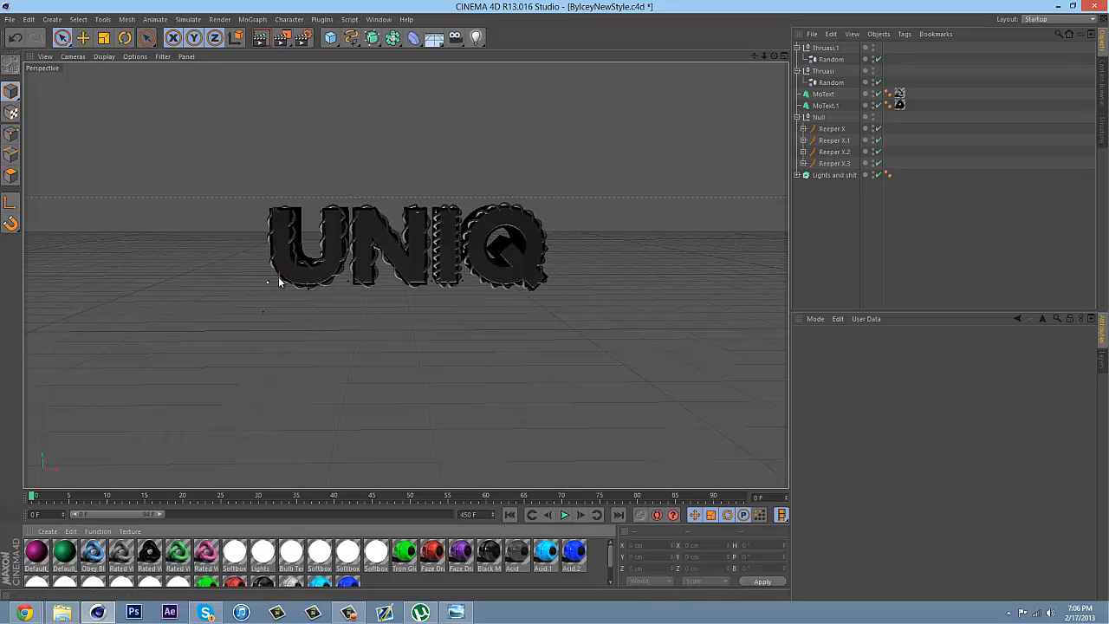
left_click_drag(278, 277, 279, 277)
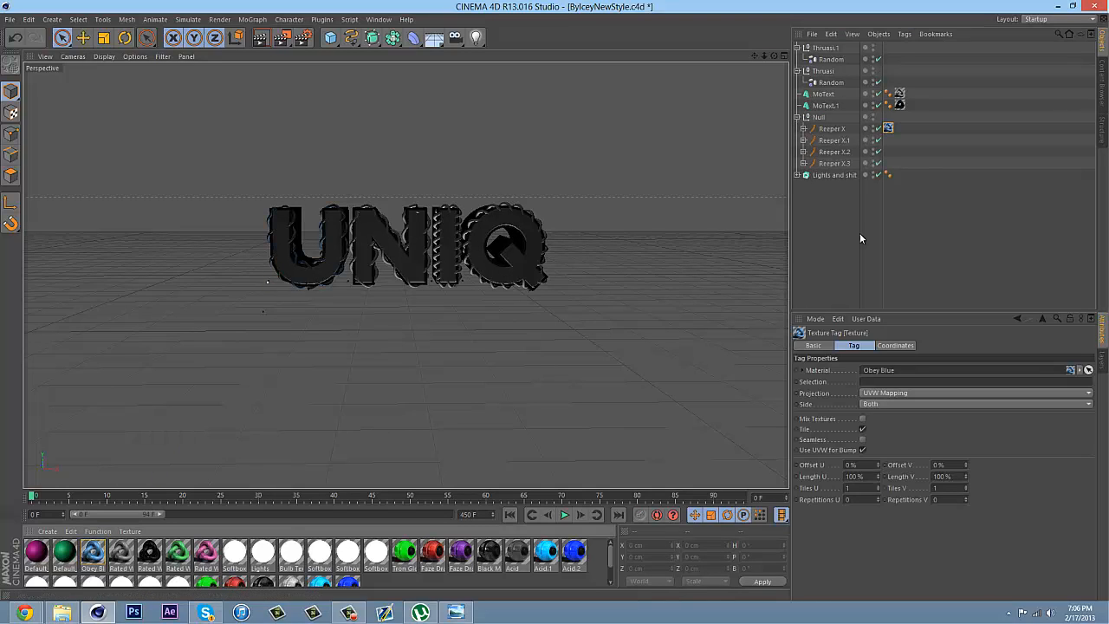
double_click(93, 552)
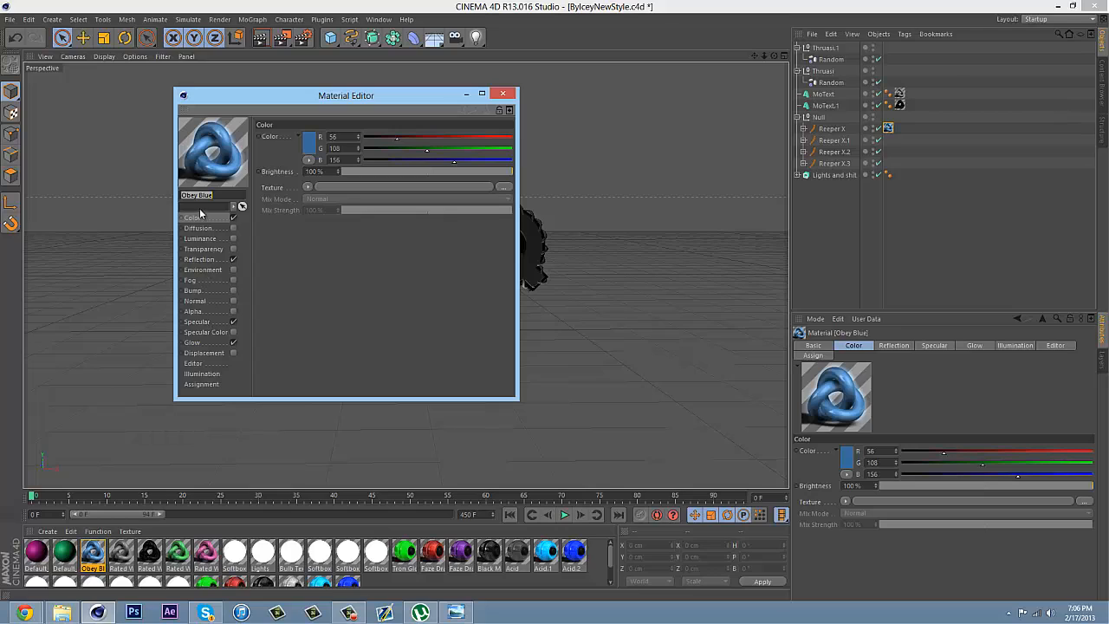
left_click(194, 342)
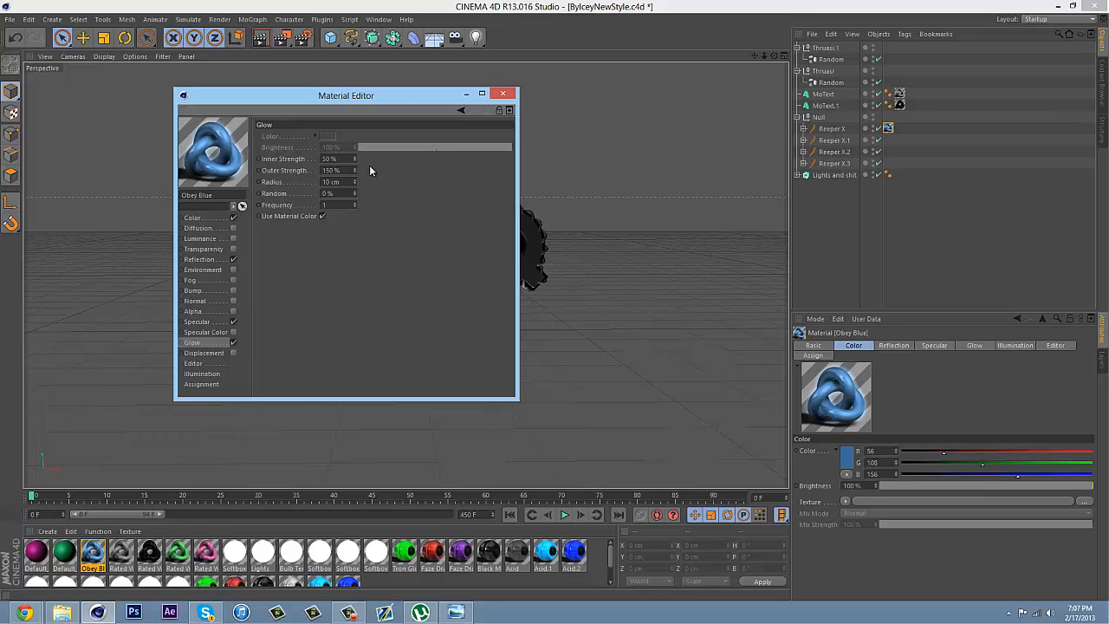
left_click(503, 94)
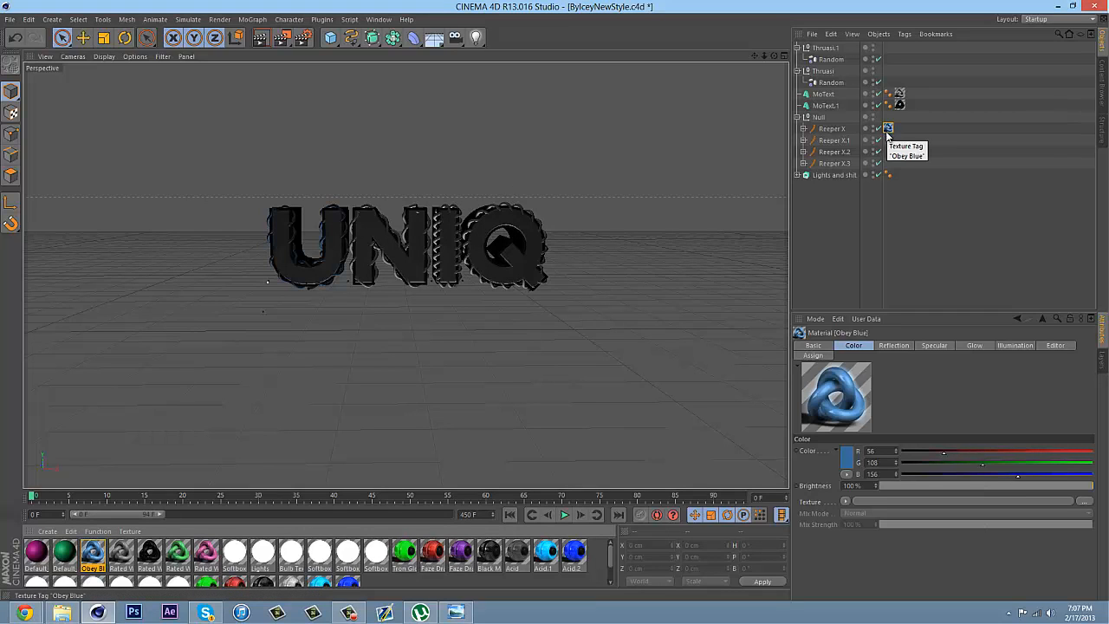
Copy the Obey Blue texture tag to the other three Reeper X objects and collapse their null
left_click_drag(887, 131, 887, 163, "ctrl")
left_click(939, 220)
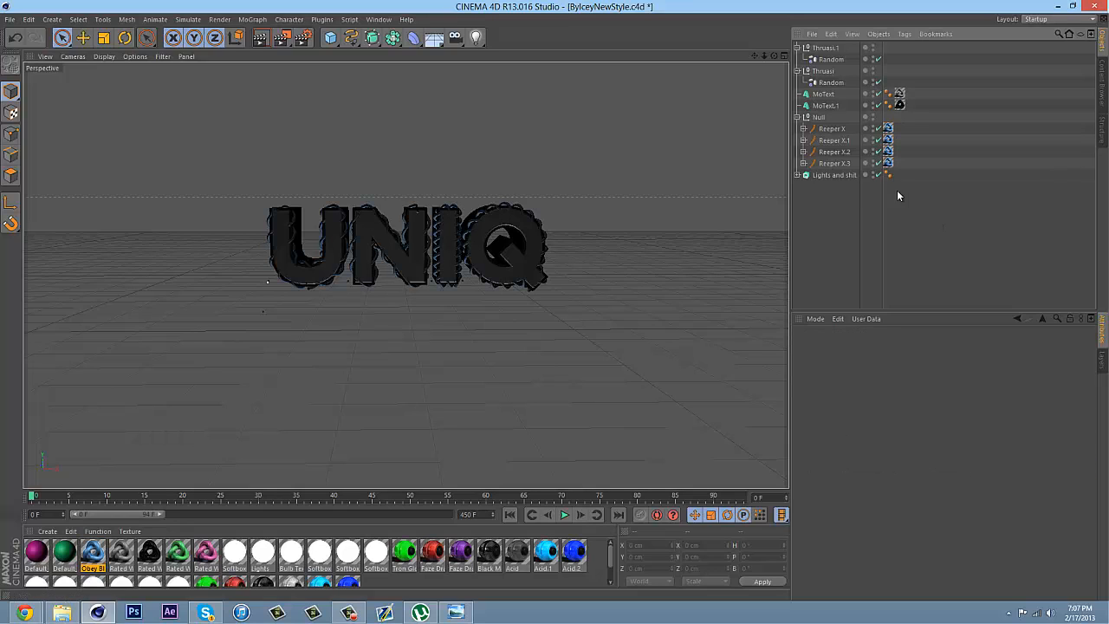
left_click(797, 117)
Make MoText and MoText.1 editable and expand both hierarchies down to the individual letters
left_click(821, 105)
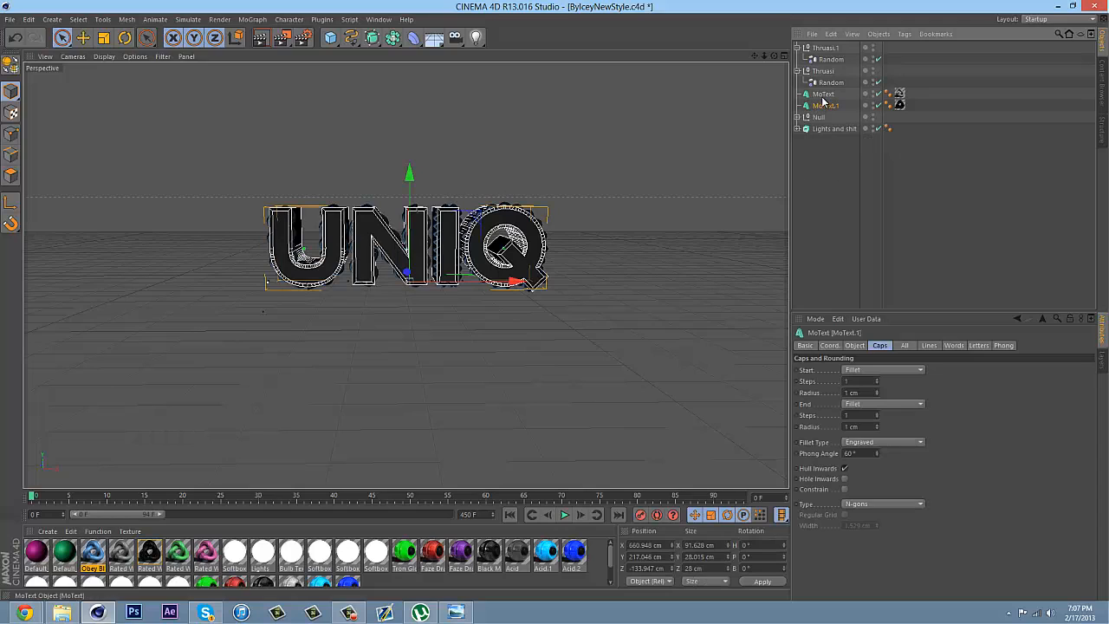
left_click(823, 97, "ctrl")
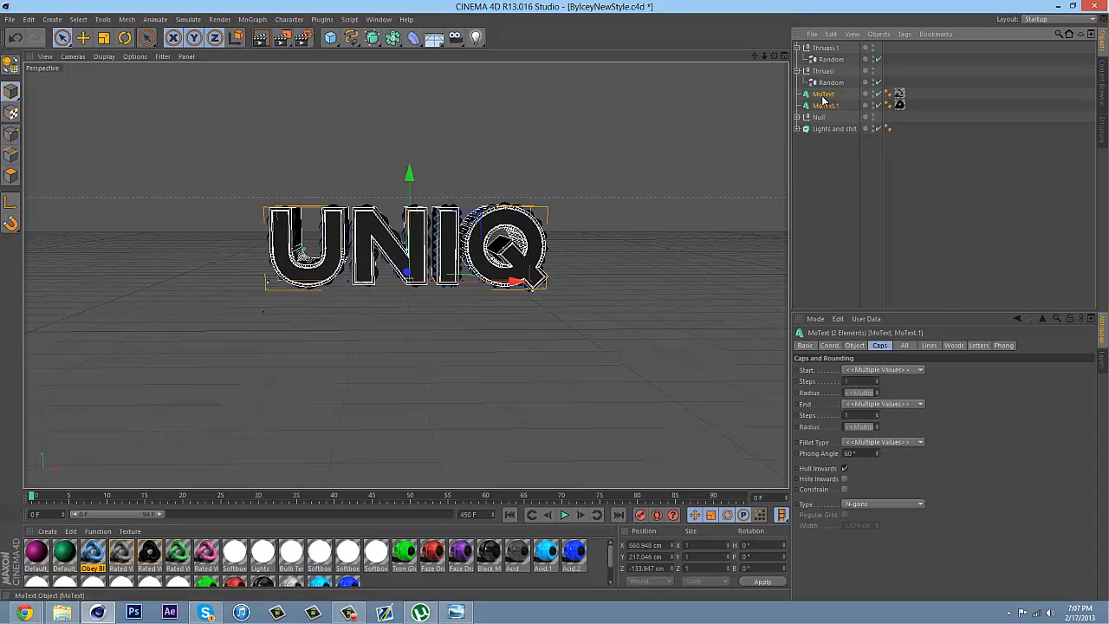
right_click(823, 97)
left_click(845, 318)
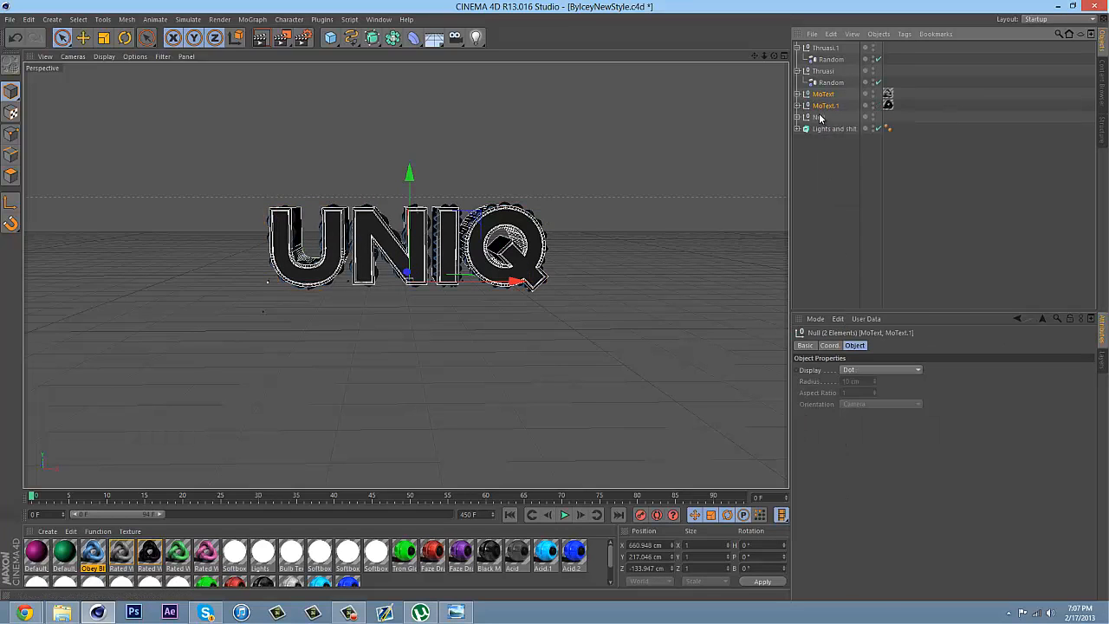
left_click(797, 106)
left_click(803, 117)
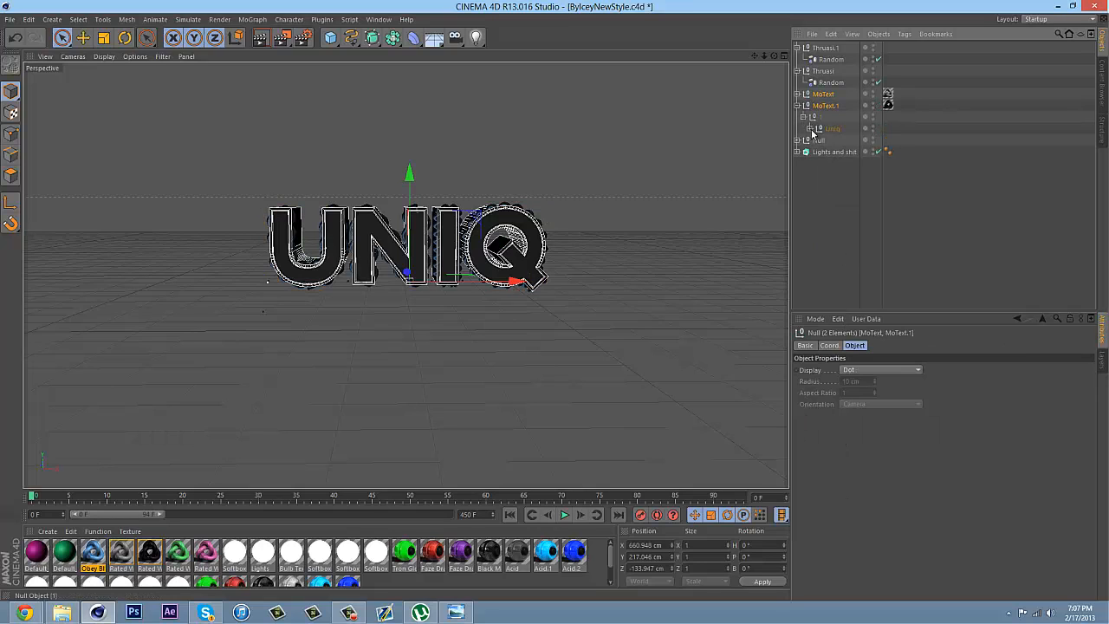
left_click(808, 129)
left_click(796, 94)
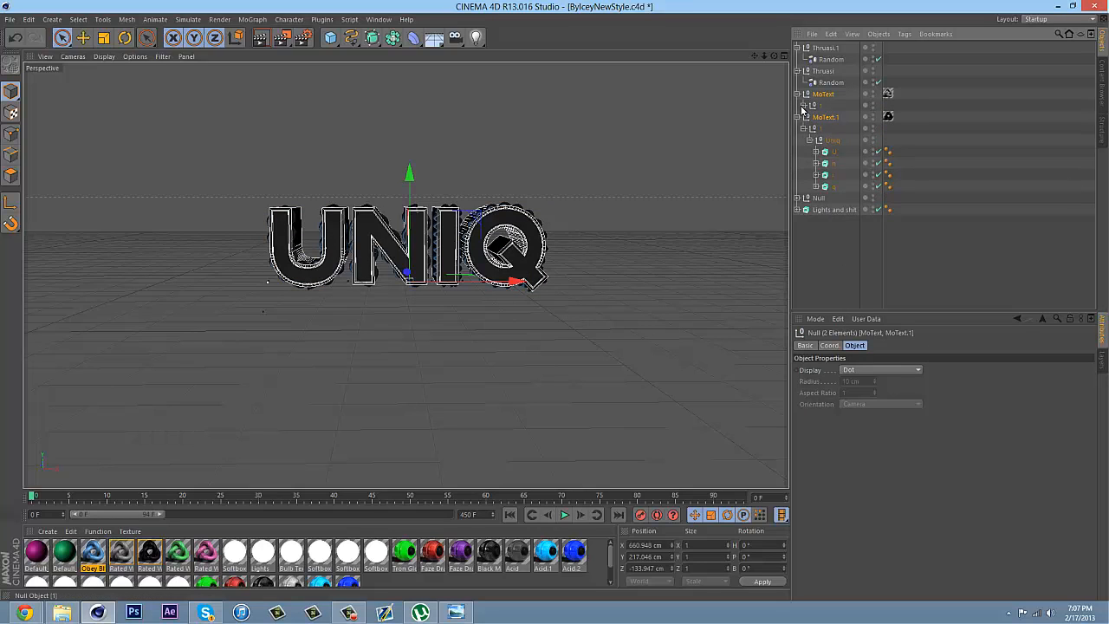
left_click(803, 105)
left_click(809, 117)
Move all eight letter extrudes out of the MoText and MoText.1 hierarchies to the top level, without duplicating them
left_click(833, 128)
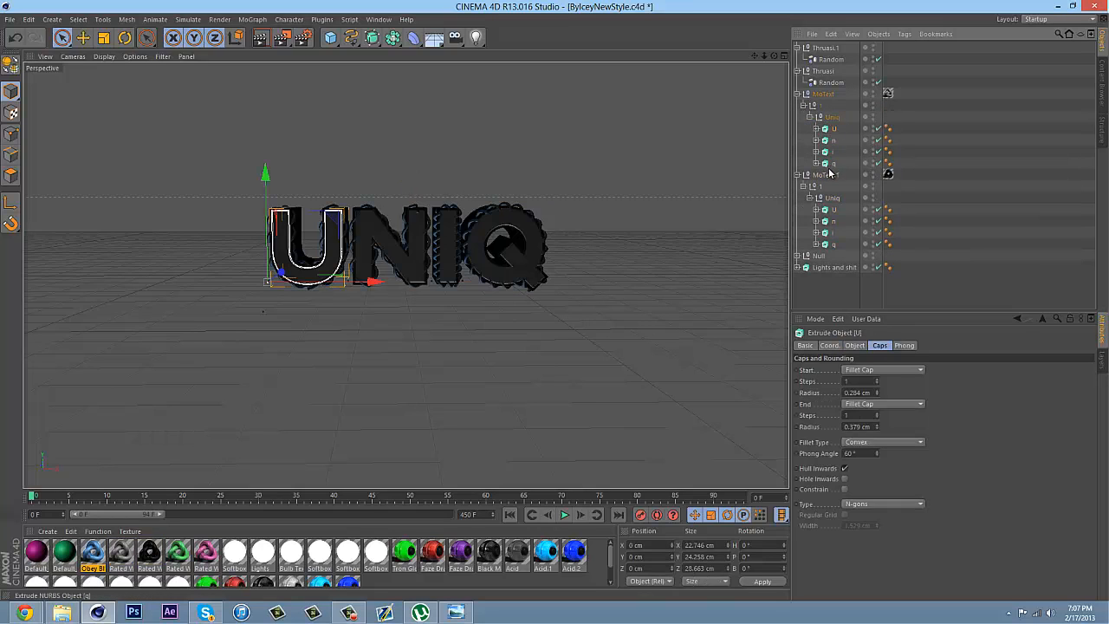
left_click(831, 165, "shift")
left_click(833, 210, "ctrl")
left_click(834, 220, "ctrl")
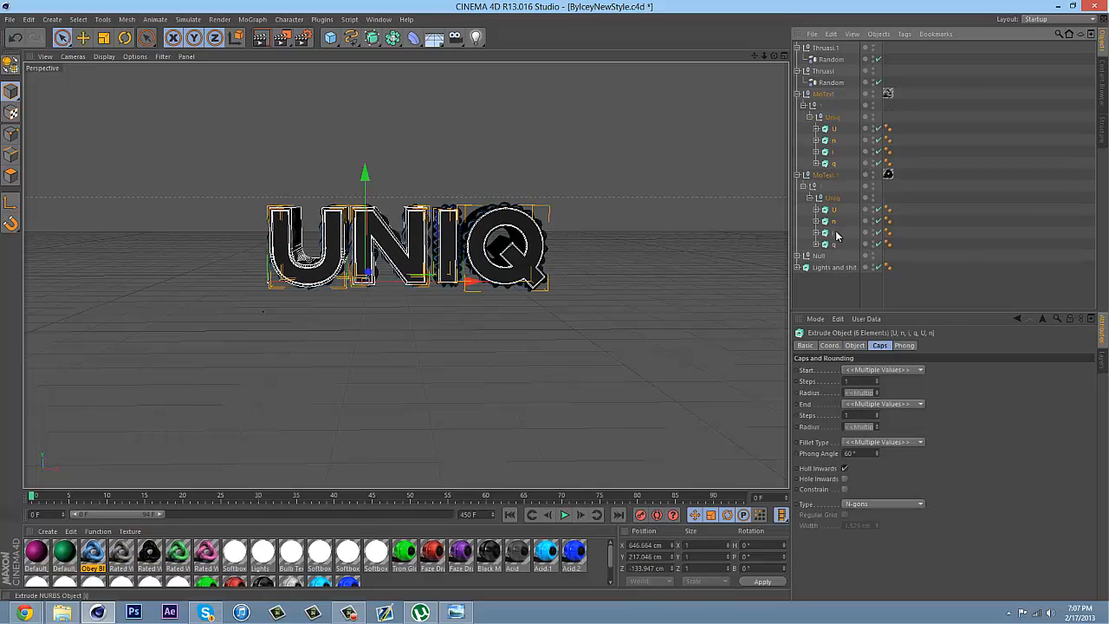
left_click(833, 232, "ctrl")
left_click(833, 244, "ctrl")
left_click_drag(836, 252, 835, 251, "ctrl")
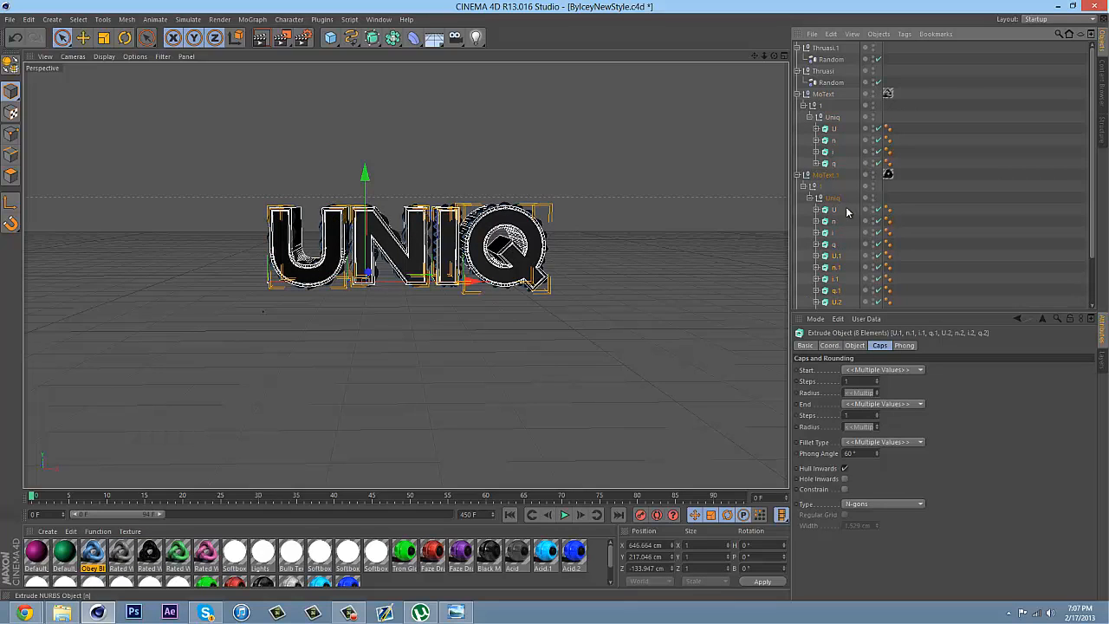
left_click(24, 36)
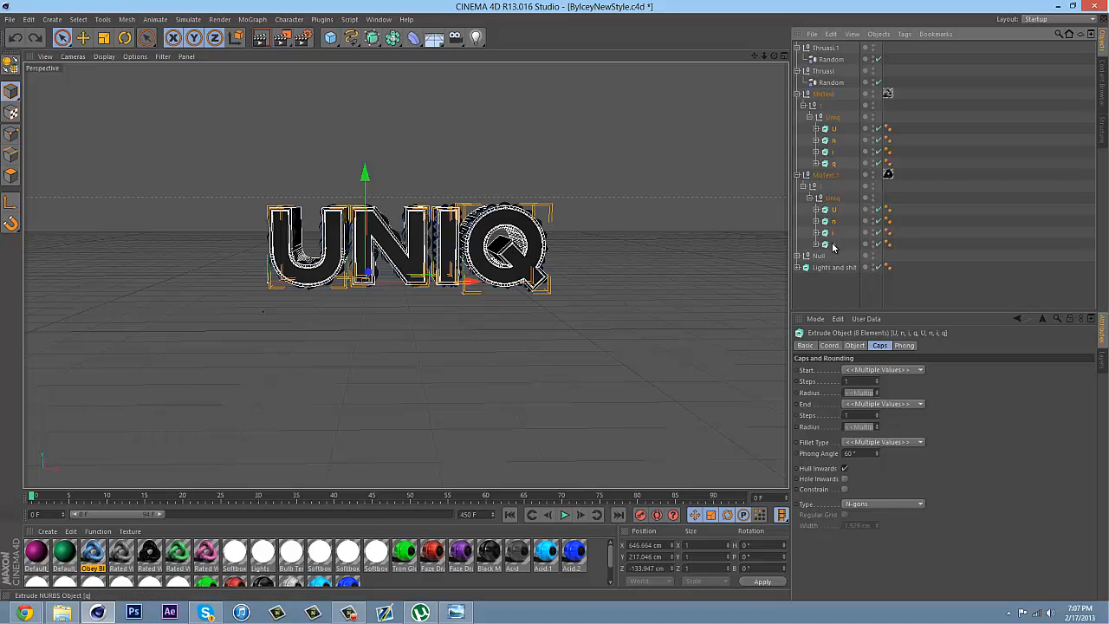
left_click_drag(835, 255, 834, 253)
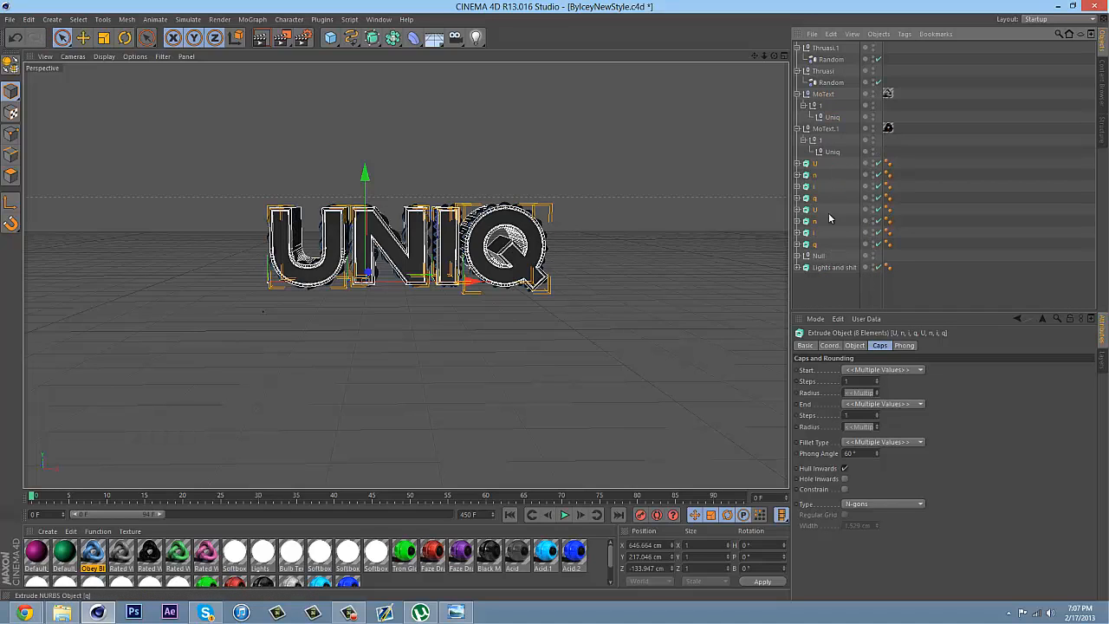
Delete the emptied MoText and MoText.1 null hierarchies
left_click(824, 153)
left_click(821, 98, "shift")
key("Delete")
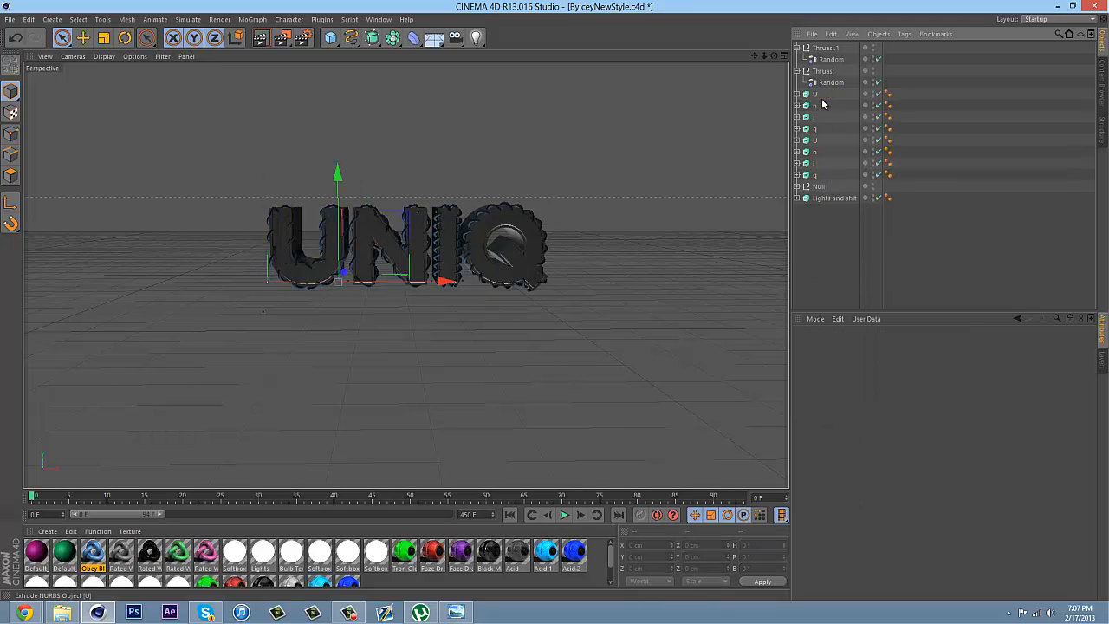
Group the first set of U, n, i and q extrudes into one null and the second set into another
left_click(813, 94)
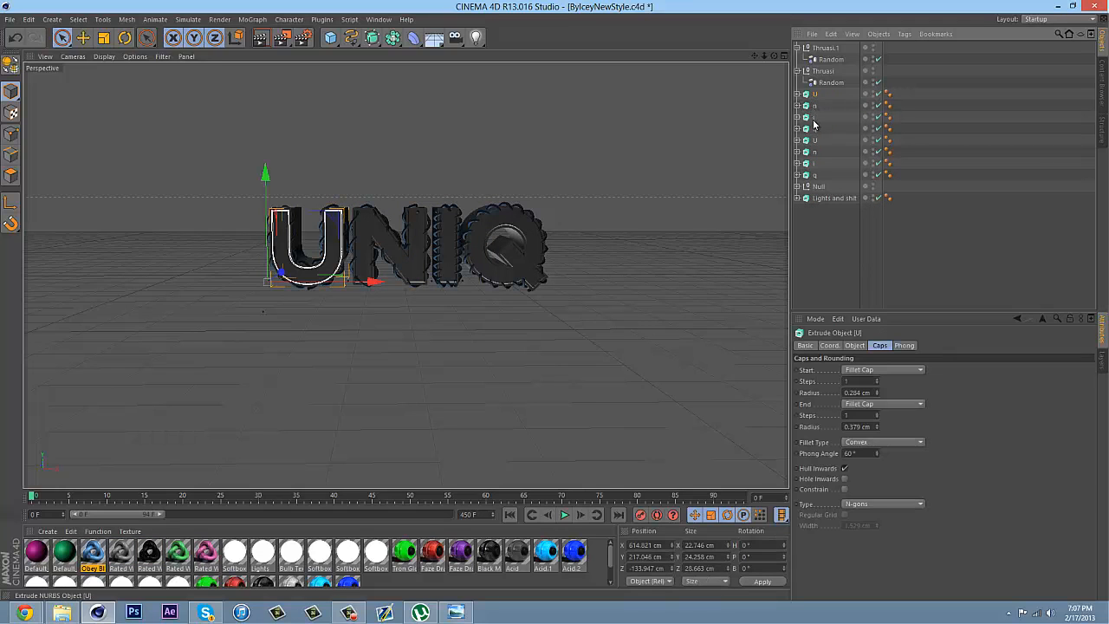
left_click(813, 128, "shift")
right_click(814, 129)
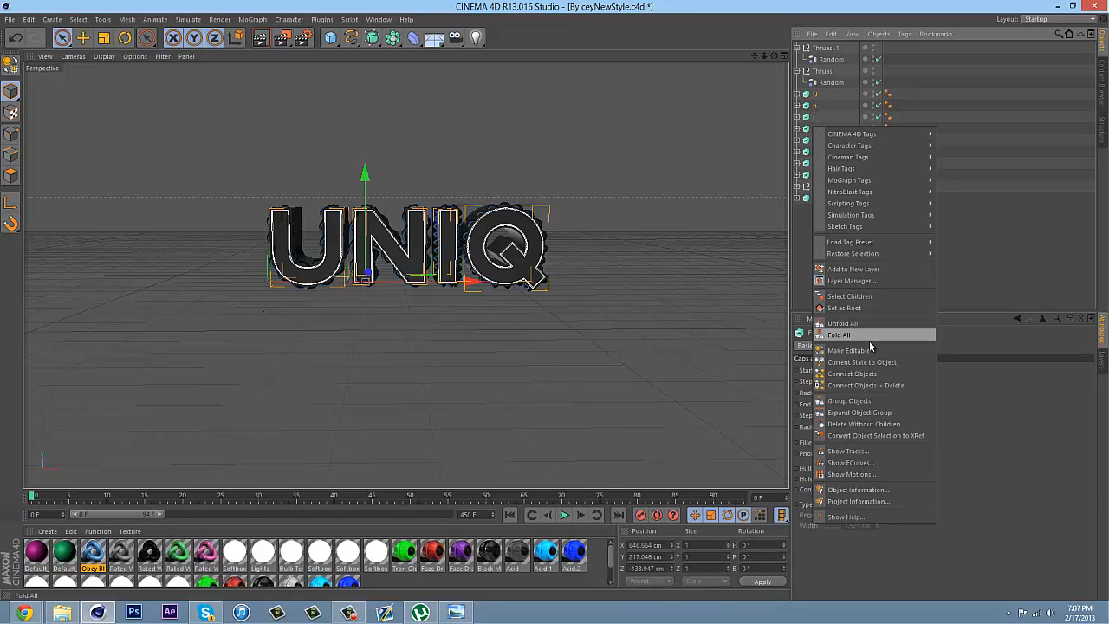
left_click(853, 401)
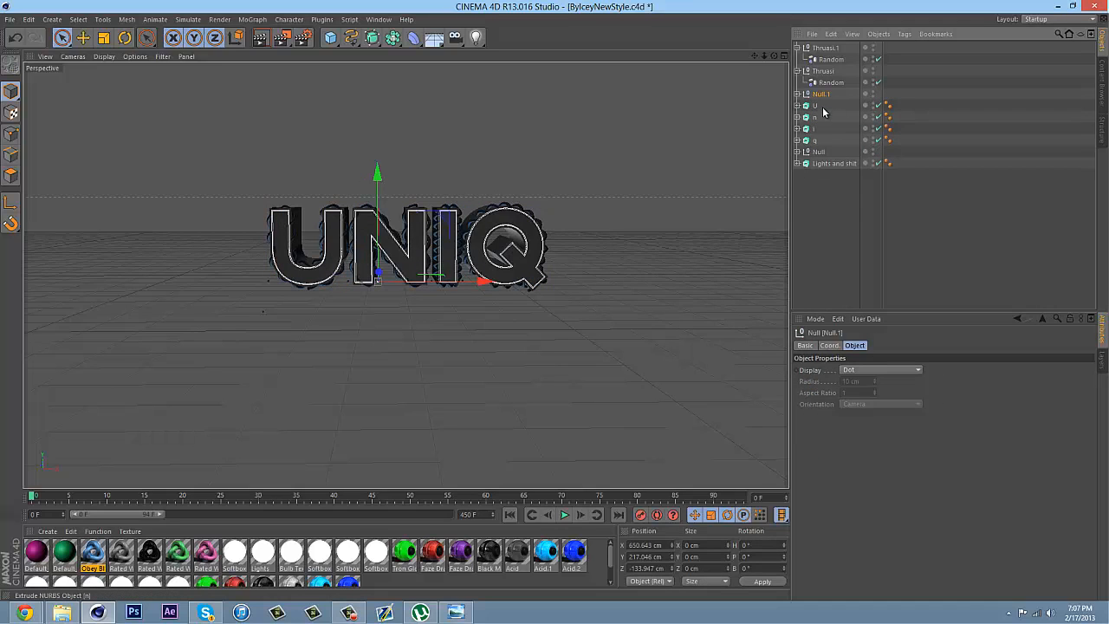
left_click(814, 106)
left_click(814, 140, "shift")
right_click(815, 141)
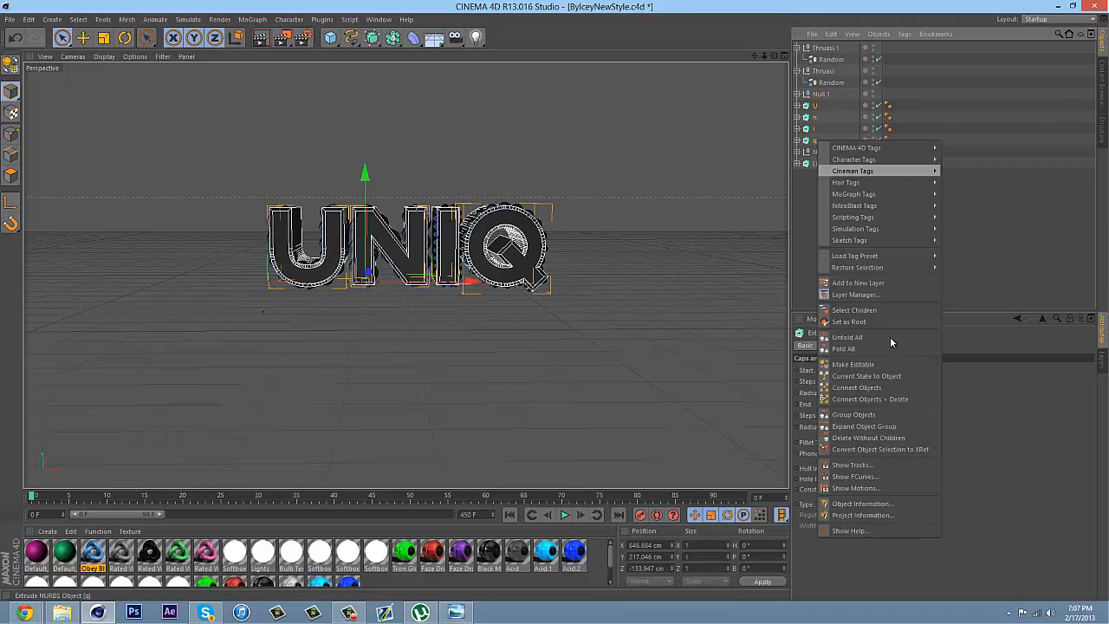
left_click(853, 414)
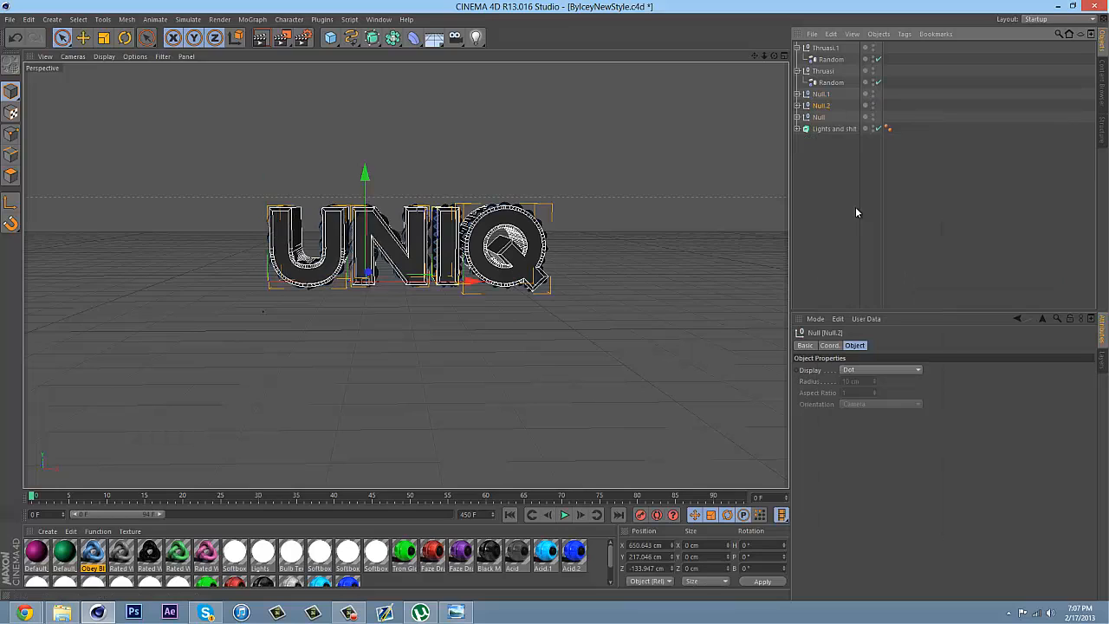
Expand Null.1, Null.2 and Null, and select both U extrudes together with the Reeper X strand
left_click(796, 105)
left_click(796, 93)
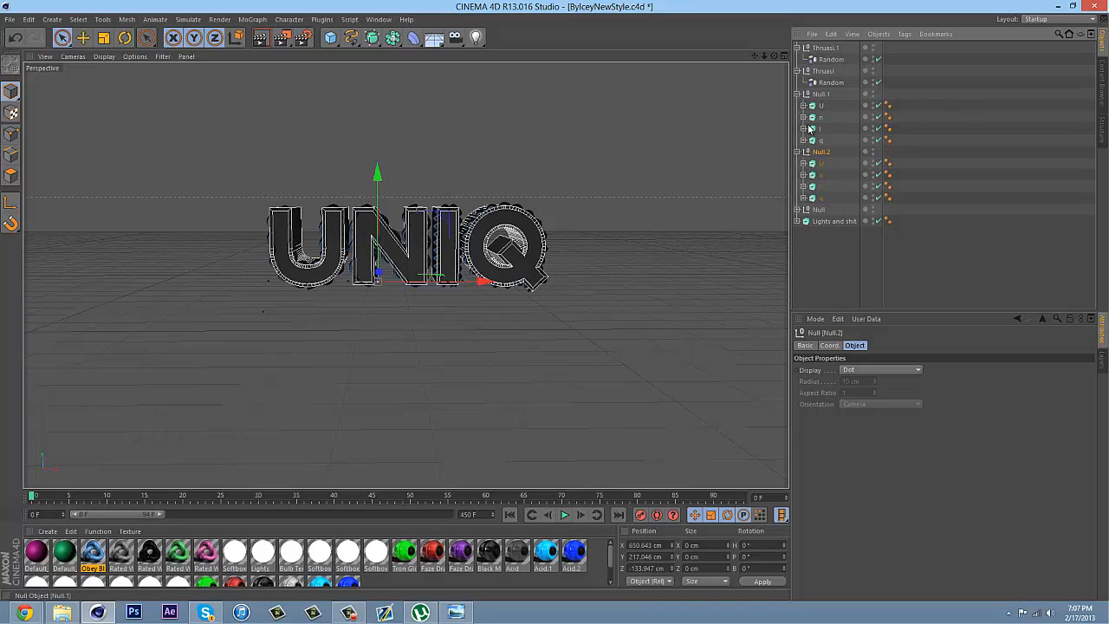
left_click(797, 209)
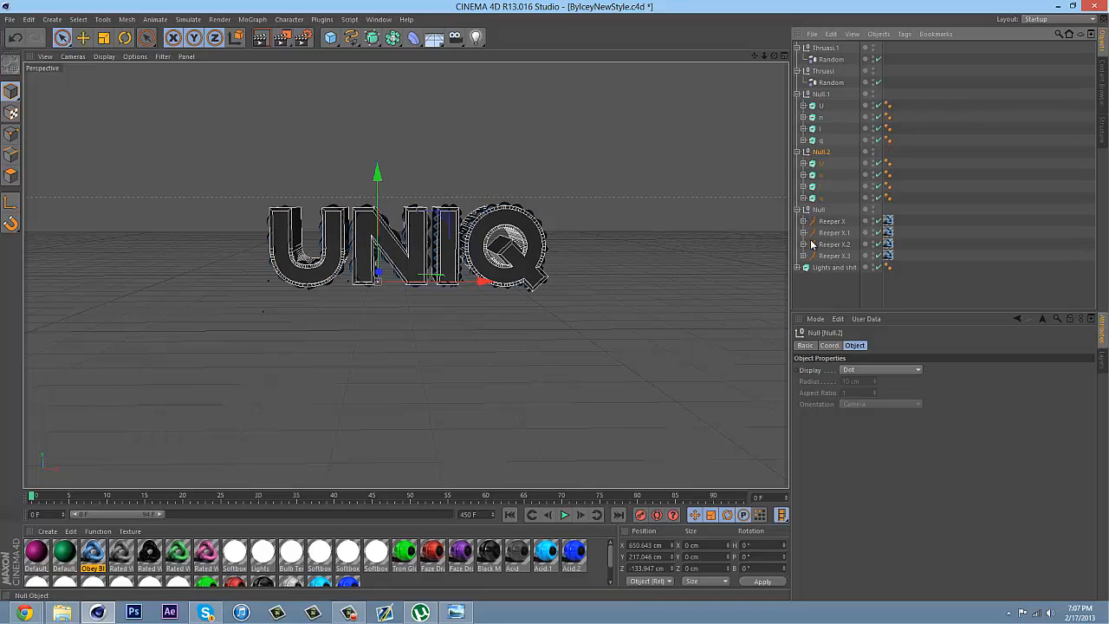
left_click(821, 106)
left_click(821, 164, "ctrl")
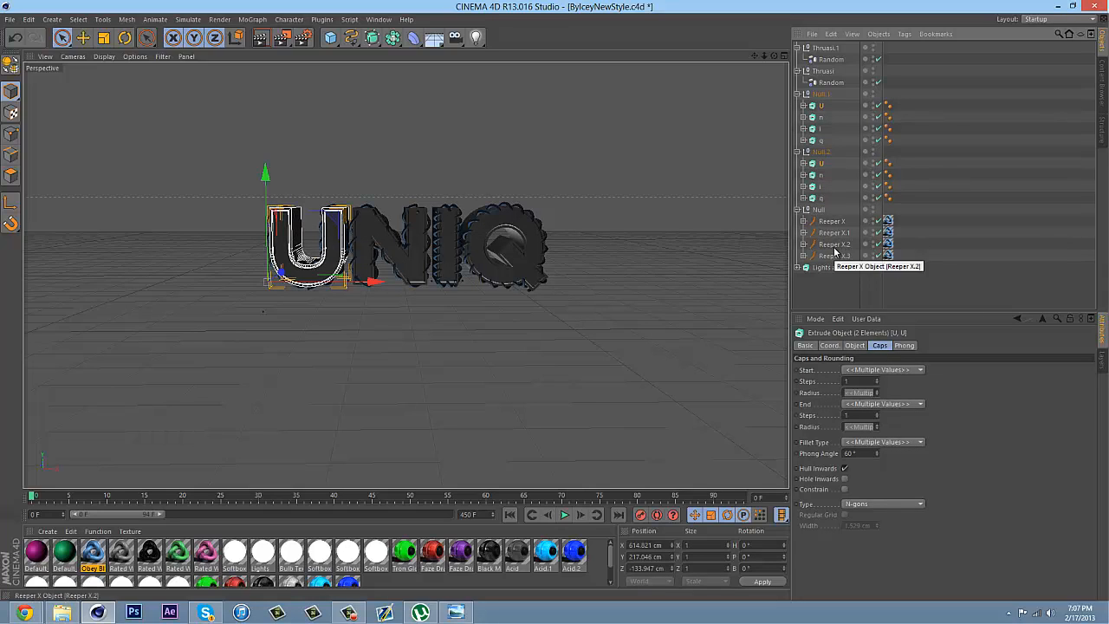
left_click(829, 222, "ctrl")
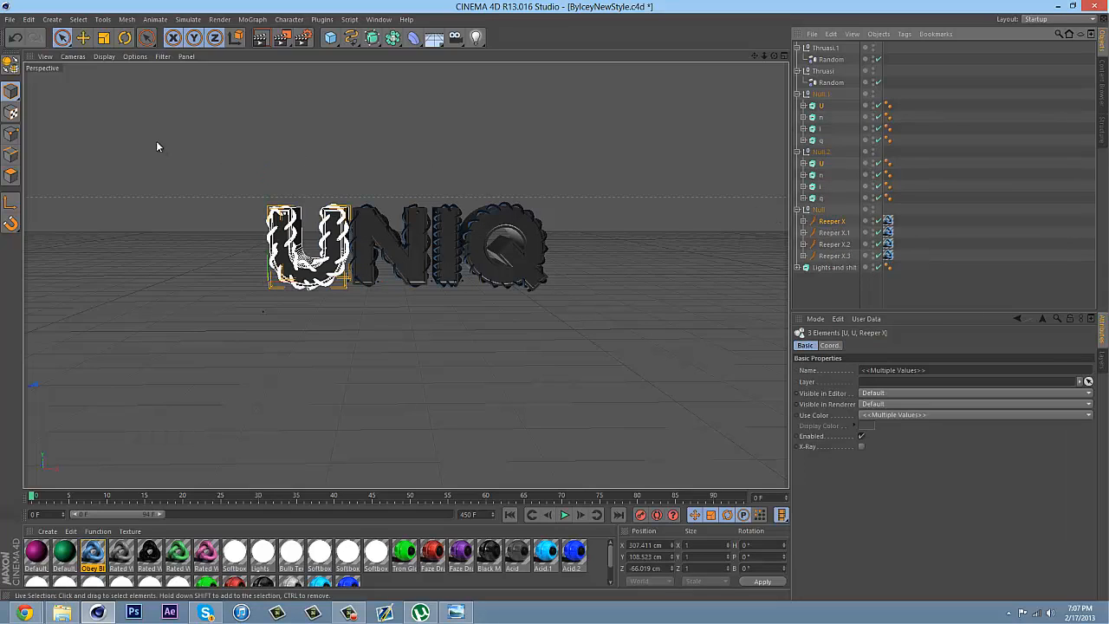
Move only the shared axis of the U selection to about X 617, Y 234, Z -325 cm, and end axis editing
left_click(126, 38)
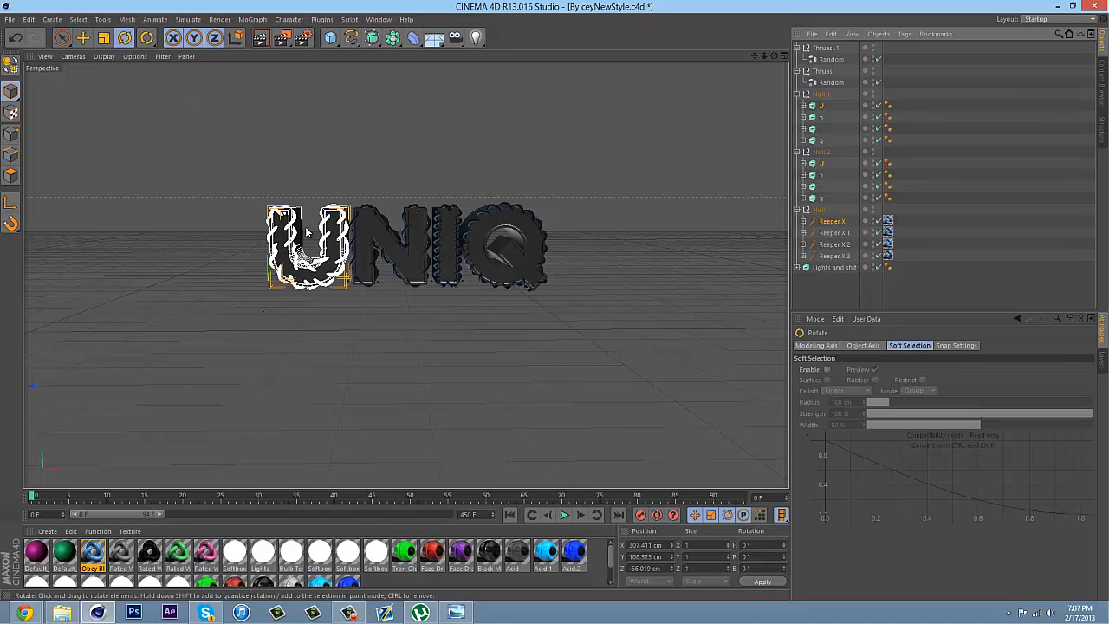
left_click_drag(766, 59, 425, 11)
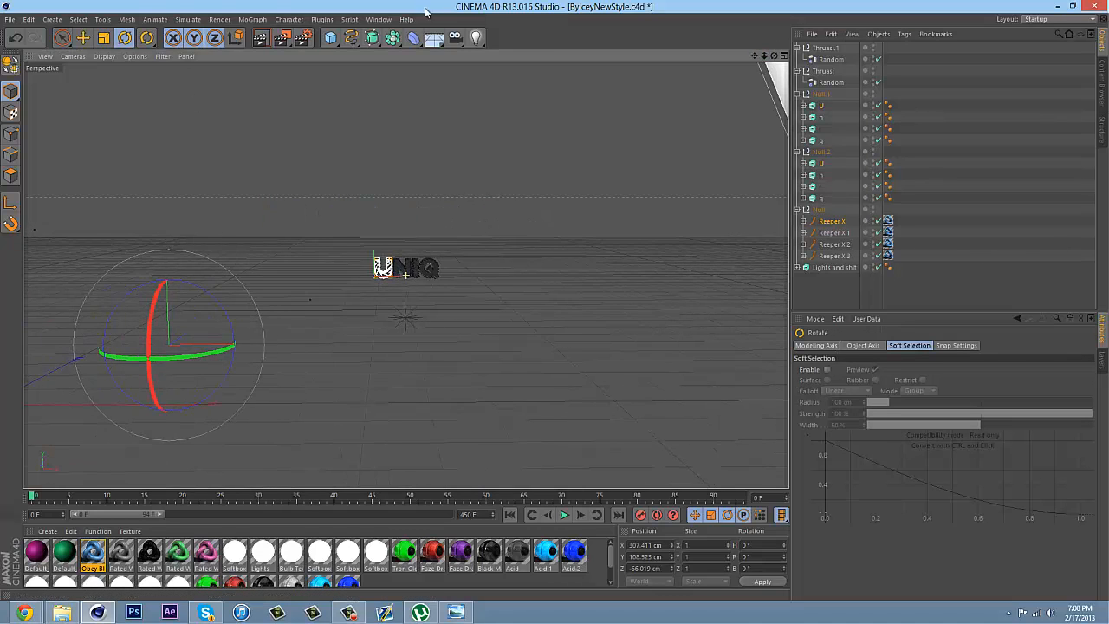
left_click(82, 38)
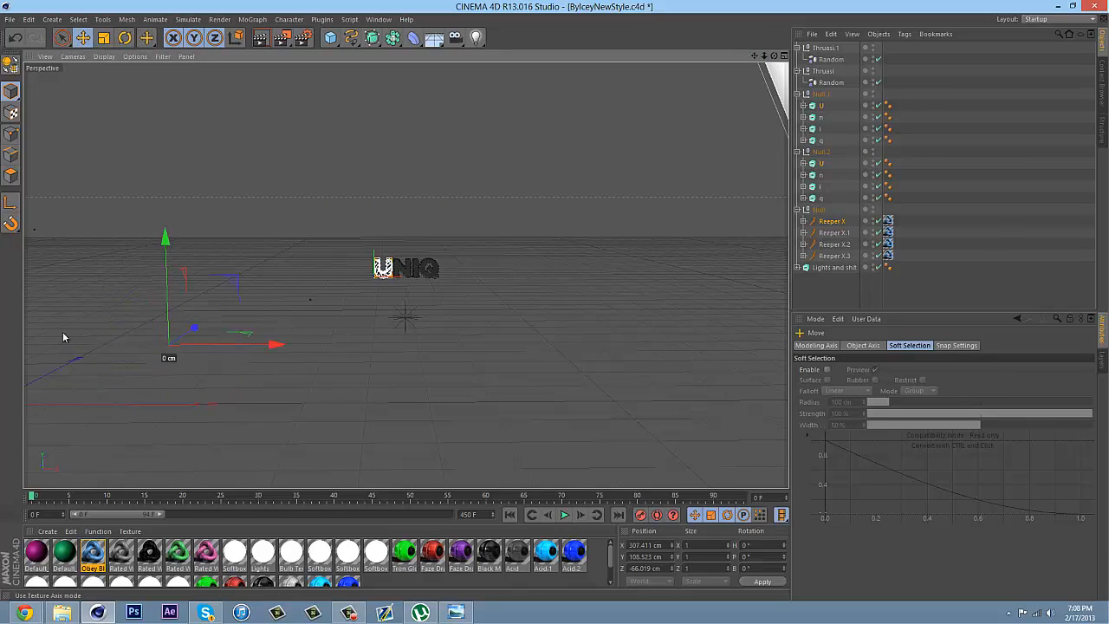
left_click(11, 202)
left_click_drag(188, 329, 474, 296)
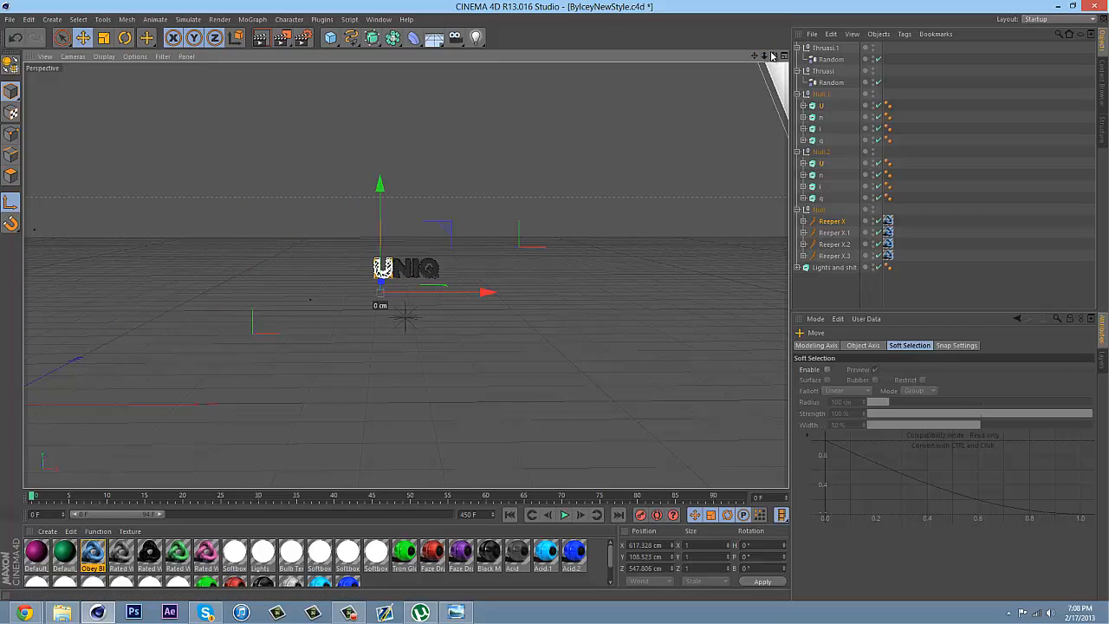
left_click_drag(764, 57, 549, 89)
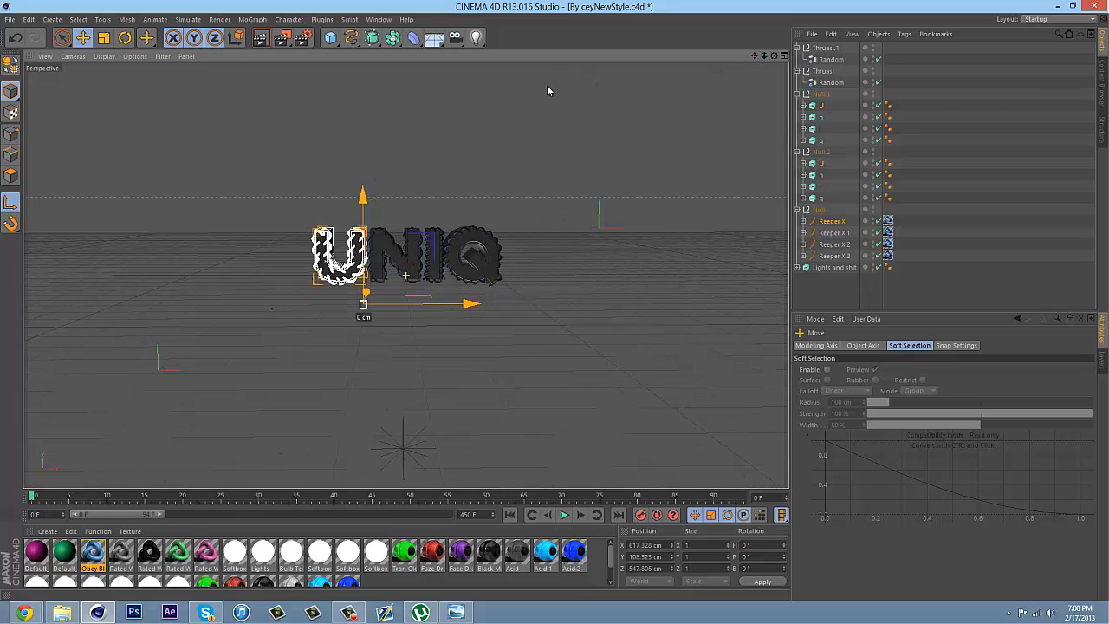
left_click_drag(766, 58, 339, 210)
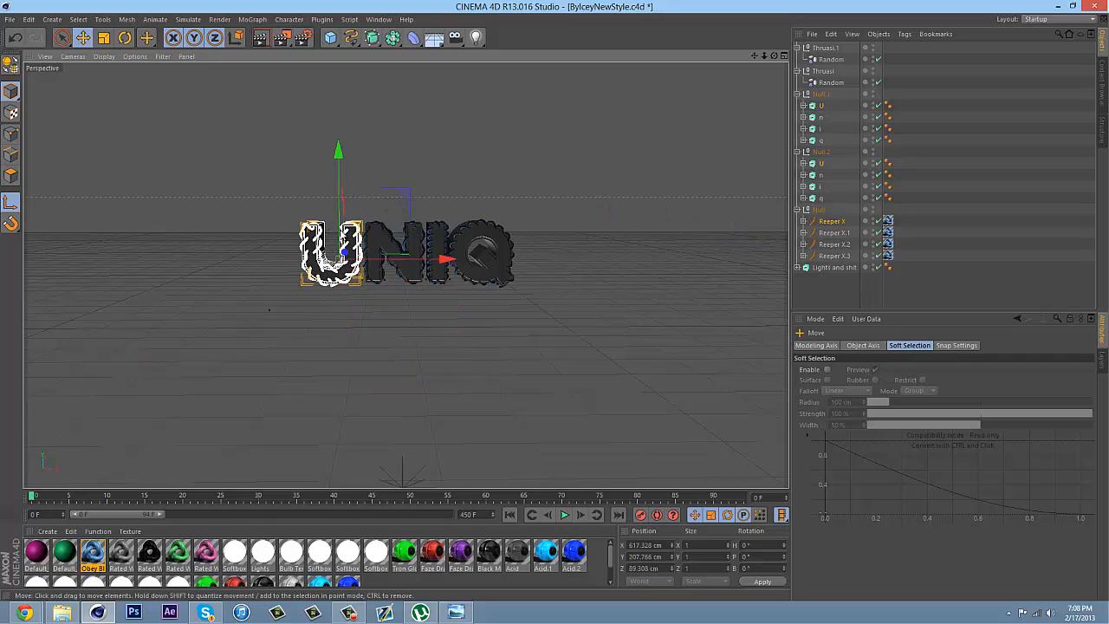
left_click_drag(343, 257, 208, 295)
left_click(124, 39)
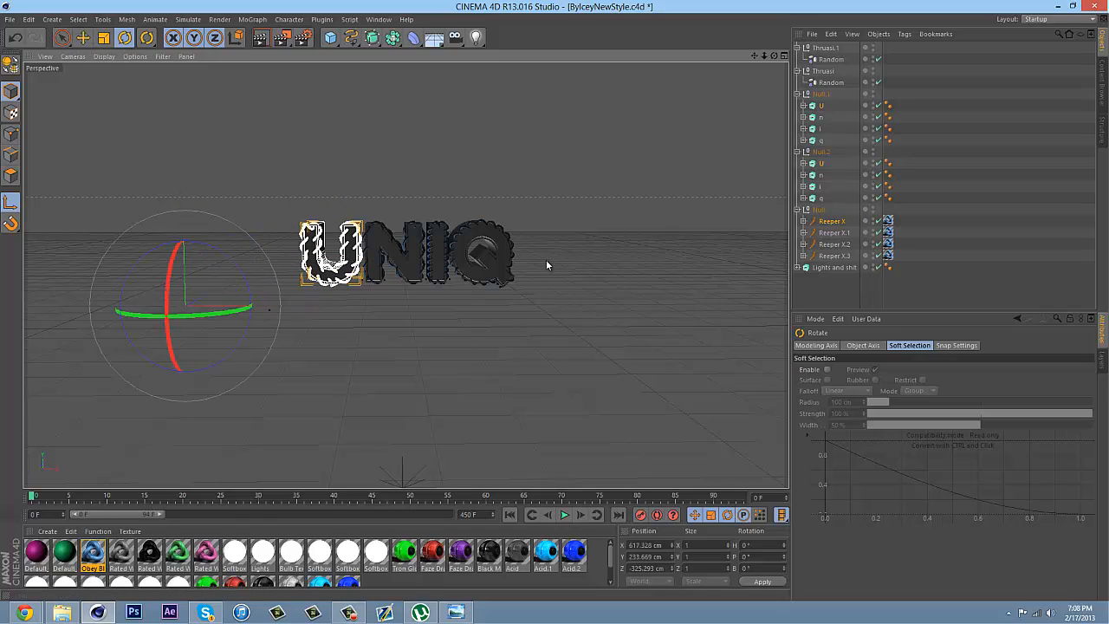
left_click(11, 203)
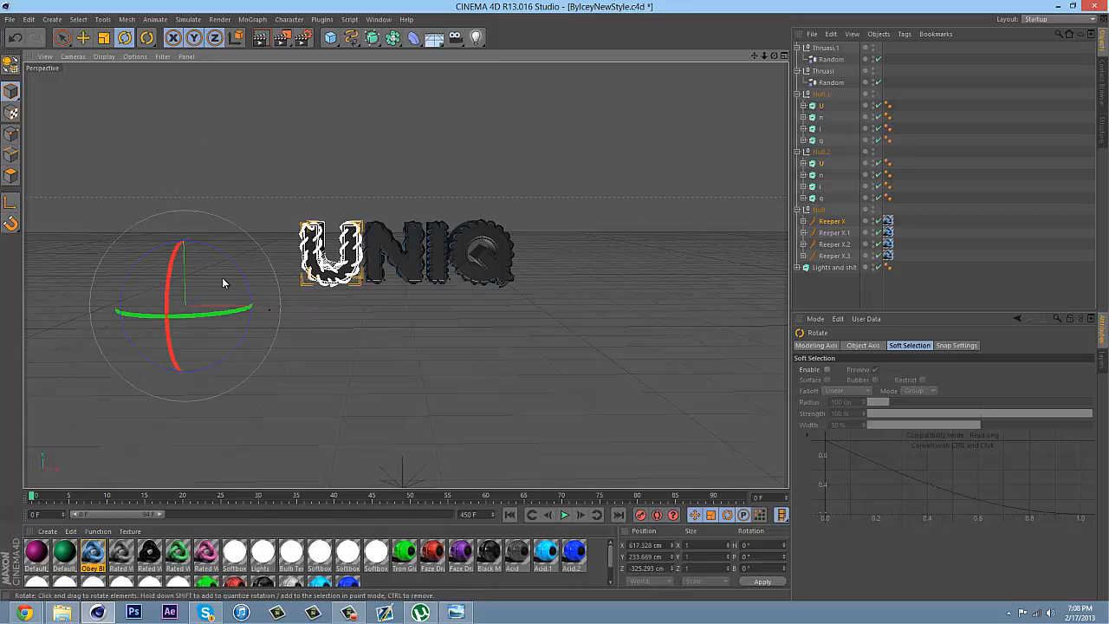
Rotate the U parts to about H 353.5°, P -8°, B 359°, and move them back into line beside the N
mouse_move(171, 272)
left_mouse_down()
mouse_move(167, 253)
mouse_move(174, 268)
left_mouse_up()
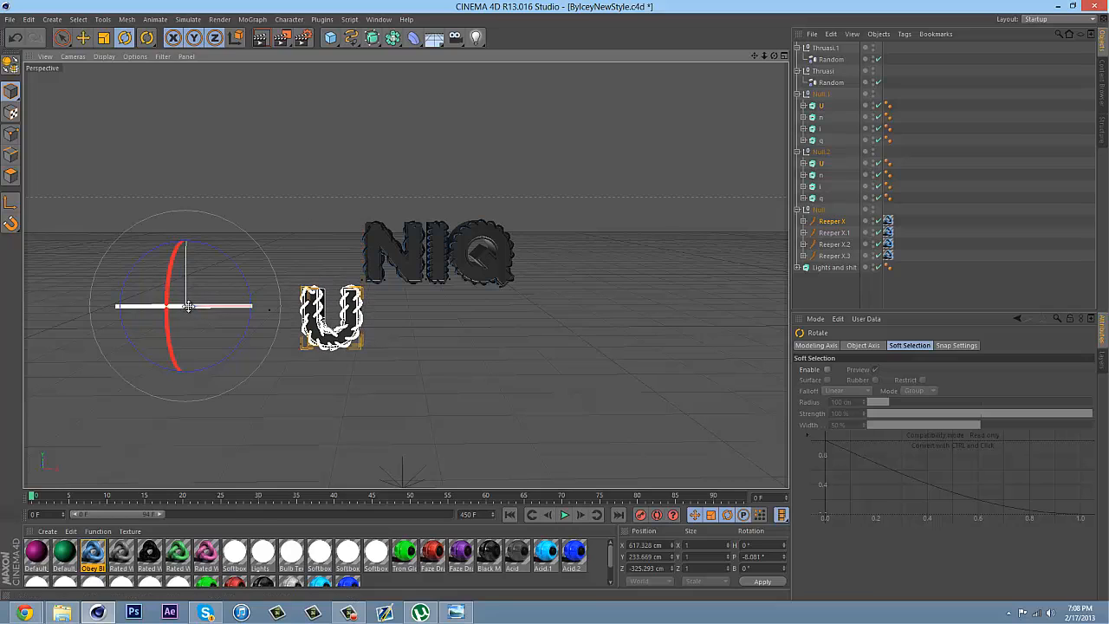
left_click_drag(188, 305, 182, 299)
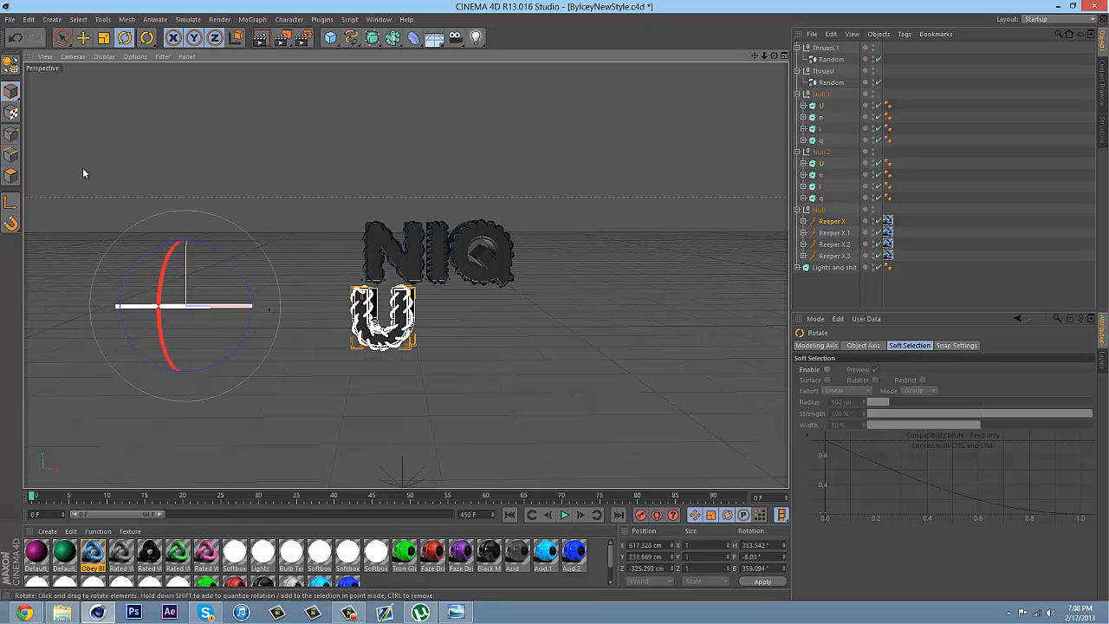
left_click(86, 39)
left_click_drag(292, 307, 239, 307)
left_click_drag(343, 310, 252, 192)
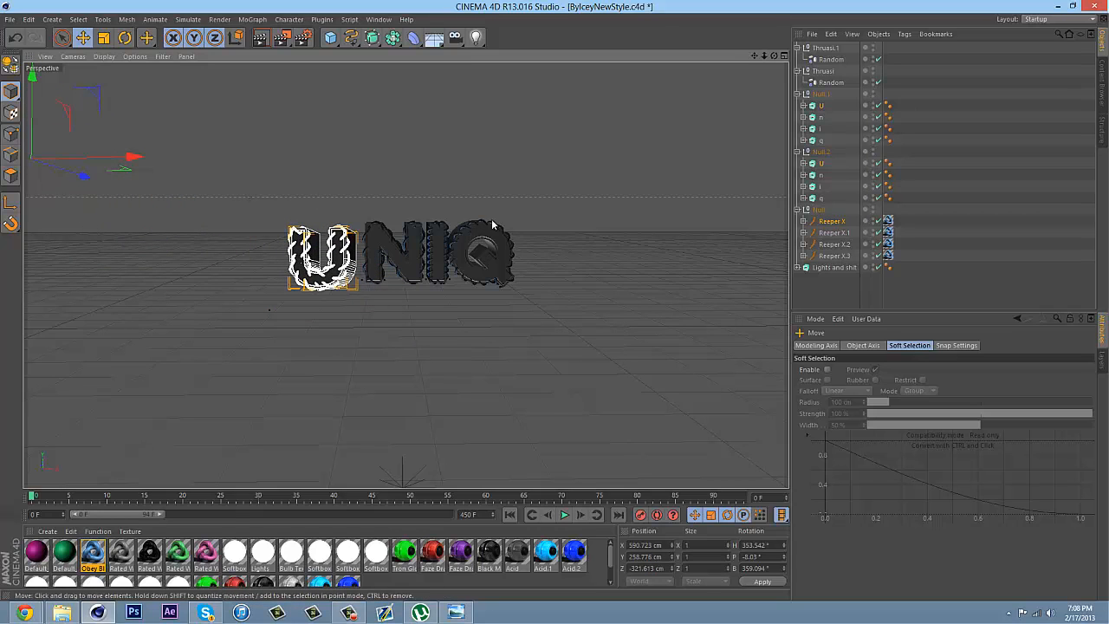
Select both n extrudes together with the Reeper X.1 strand
left_click(821, 116)
left_click(821, 175, "ctrl")
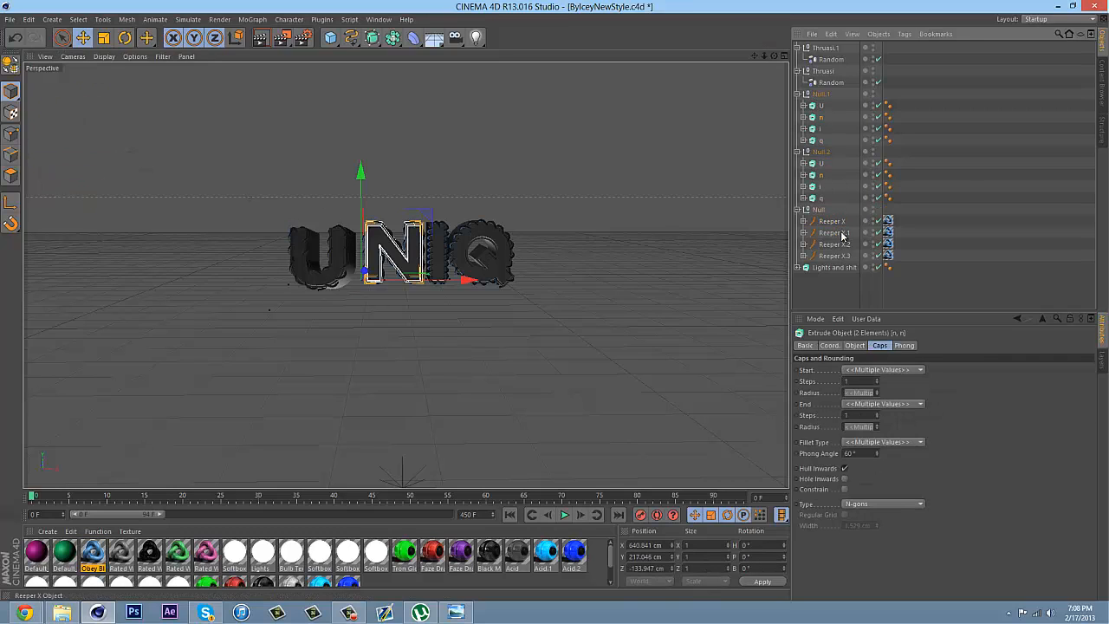
left_click(838, 236, "ctrl")
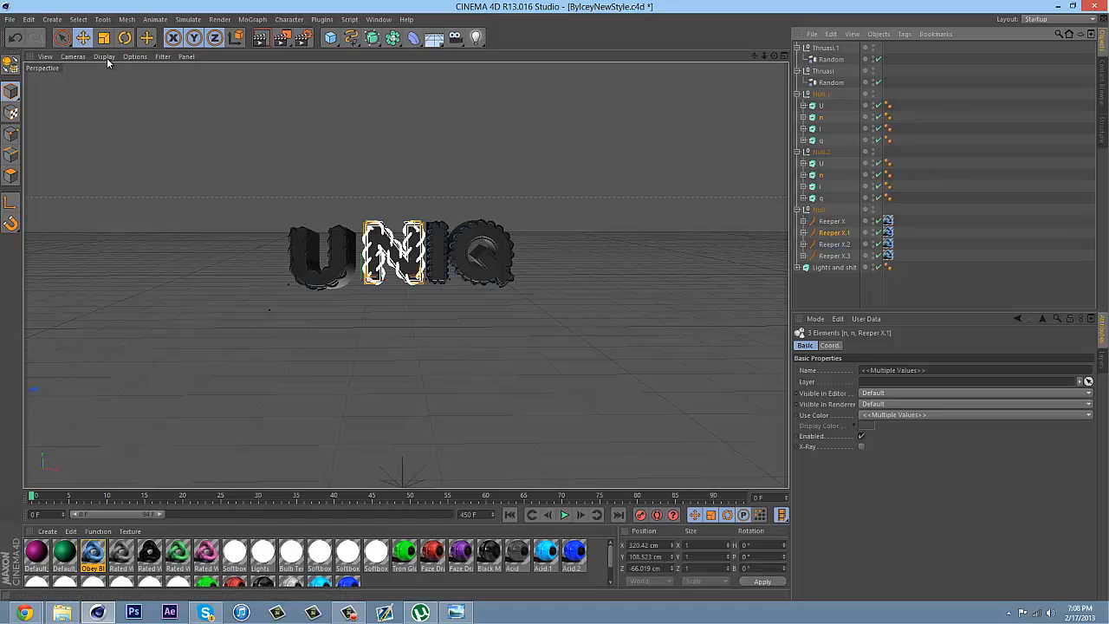
left_click(124, 38)
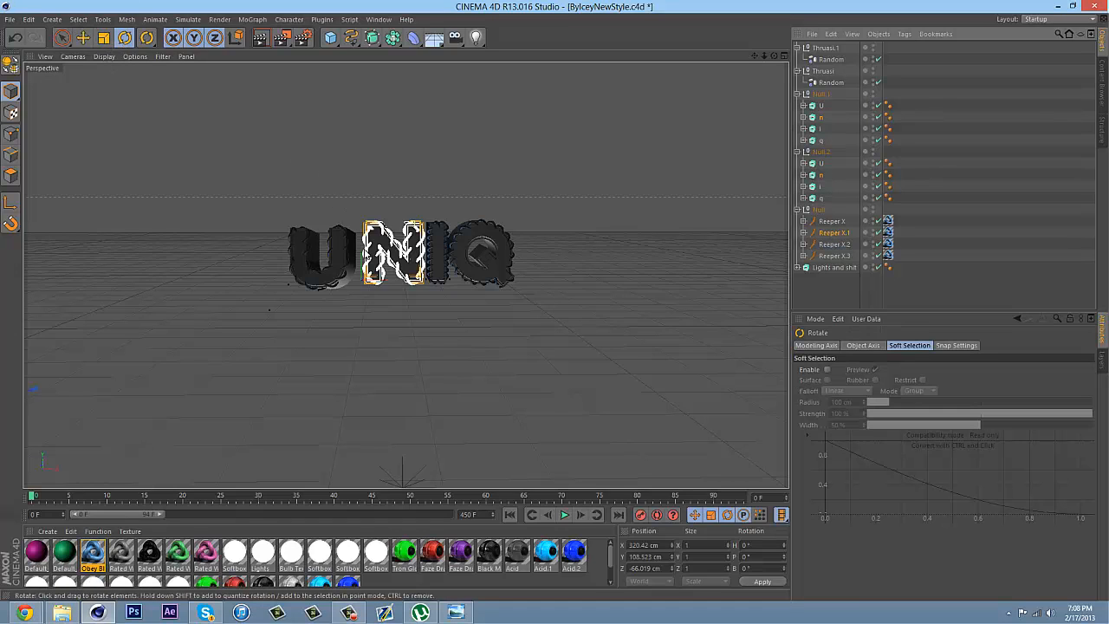
left_click(817, 211)
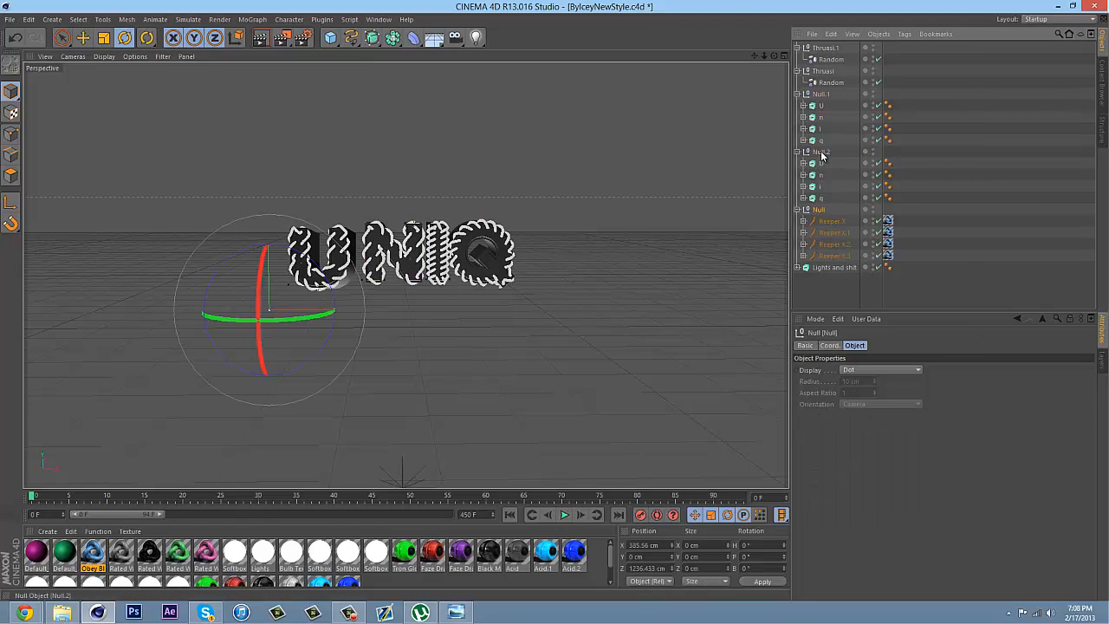
left_click(821, 155, "ctrl")
left_click(818, 96, "ctrl")
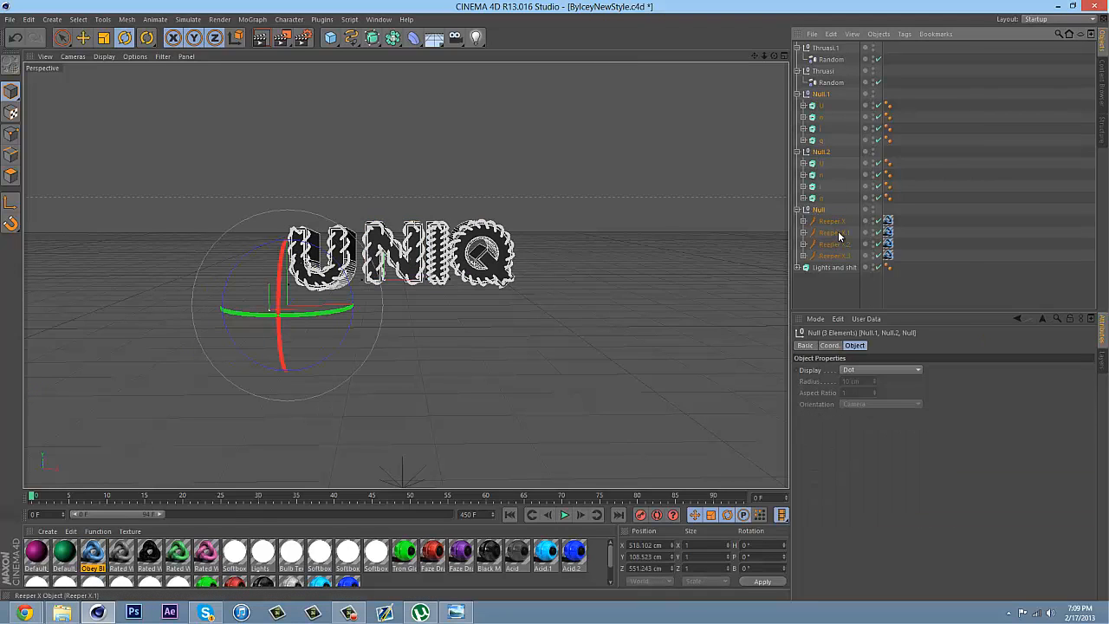
left_click(838, 233)
left_click(822, 118, "ctrl")
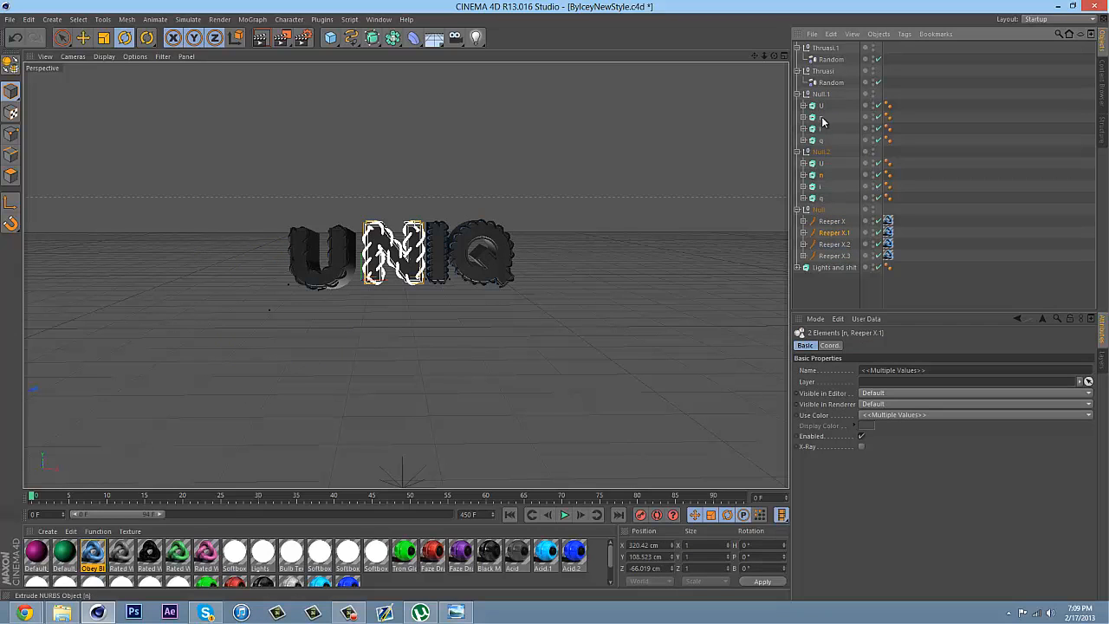
Enable axis editing for the N selection and move its shared axis over to the lettering, at about X 675, Z 860 cm
left_click_drag(764, 58, 554, 299)
left_click(11, 202)
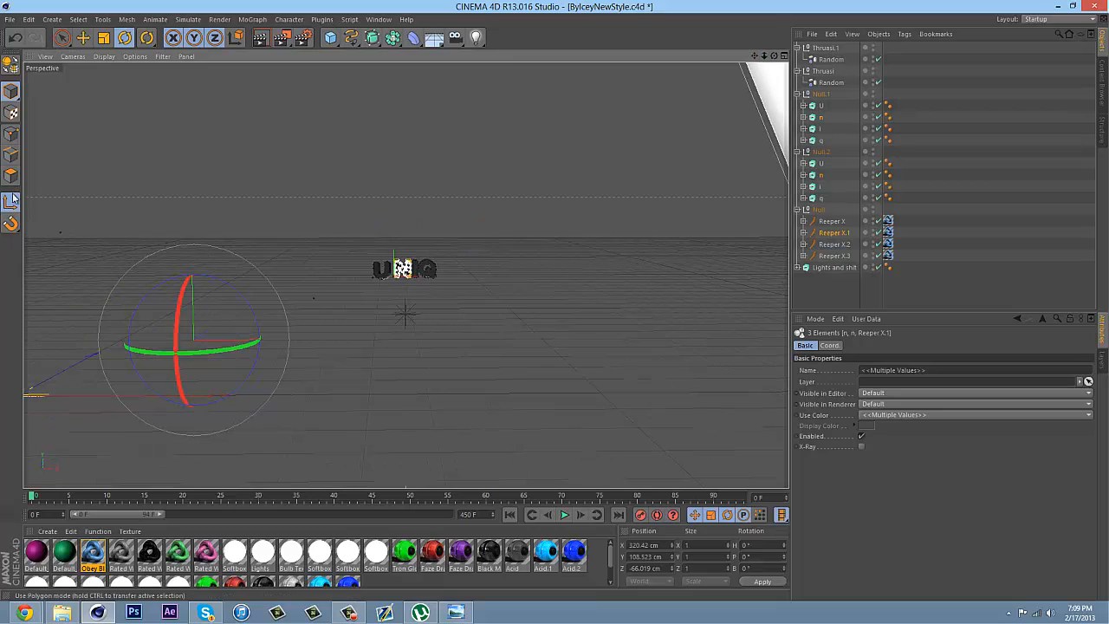
key("e")
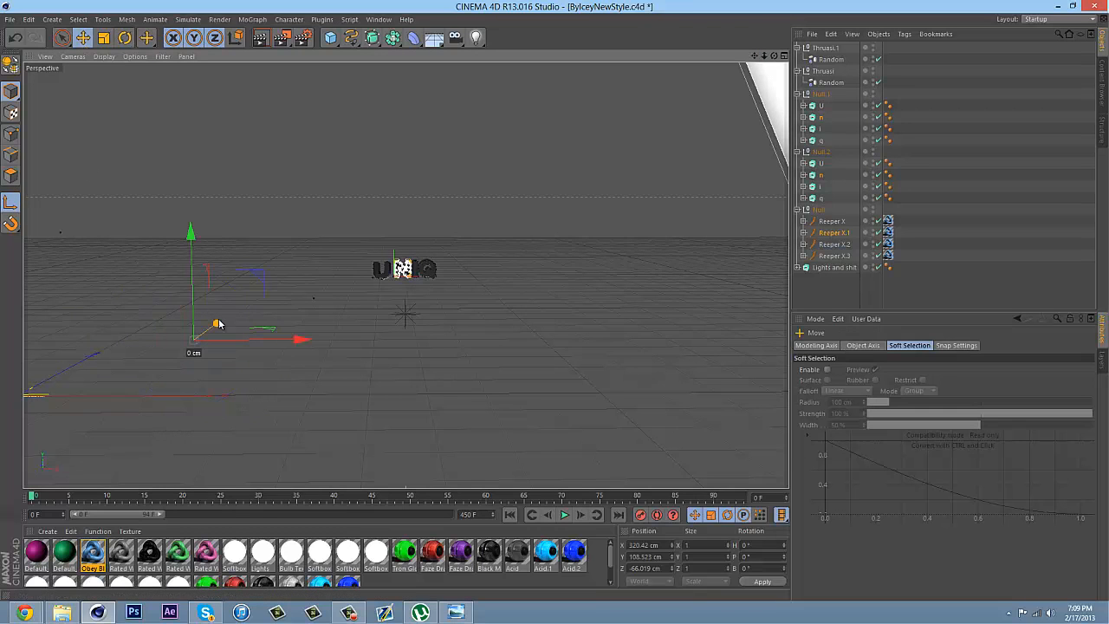
left_click_drag(216, 324, 668, 152)
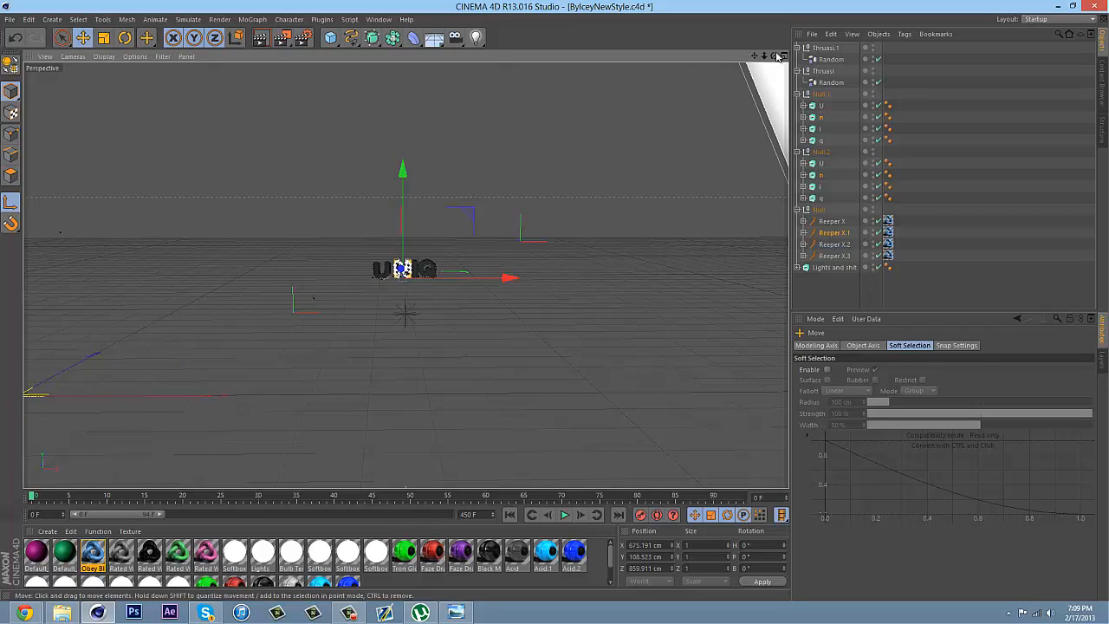
scroll(554, 299, "up", 2)
scroll(552, 300, "up", 1)
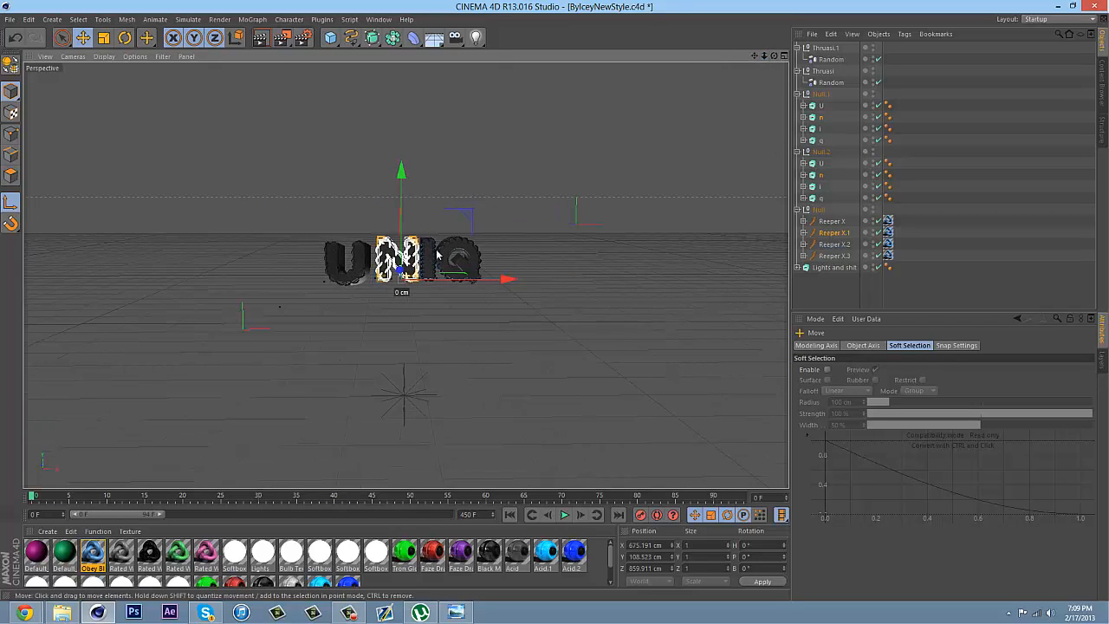
Refine the N selection's axis position to about X 654, Y 252, Z -447 cm, and end axis editing
left_click_drag(397, 292, 555, 304)
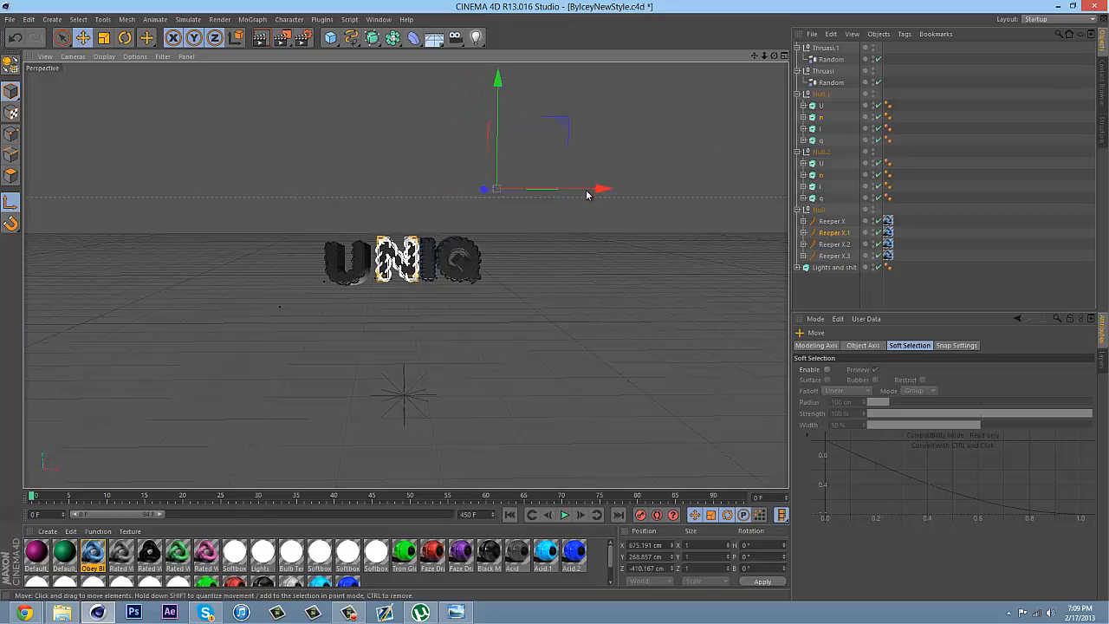
left_click_drag(589, 190, 692, 191)
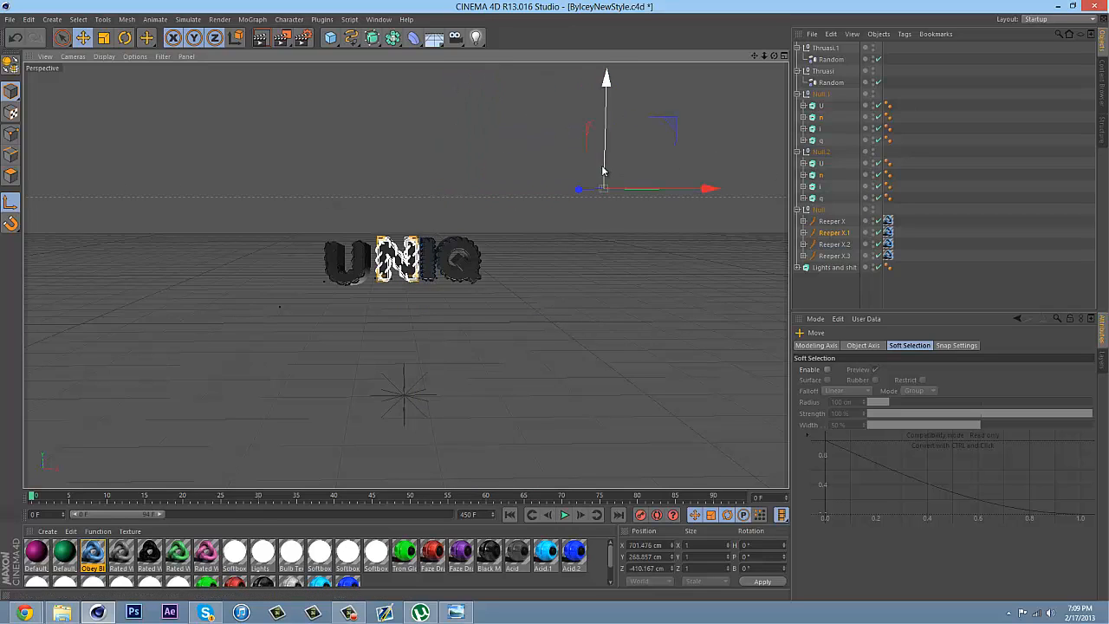
left_click_drag(601, 172, 580, 339)
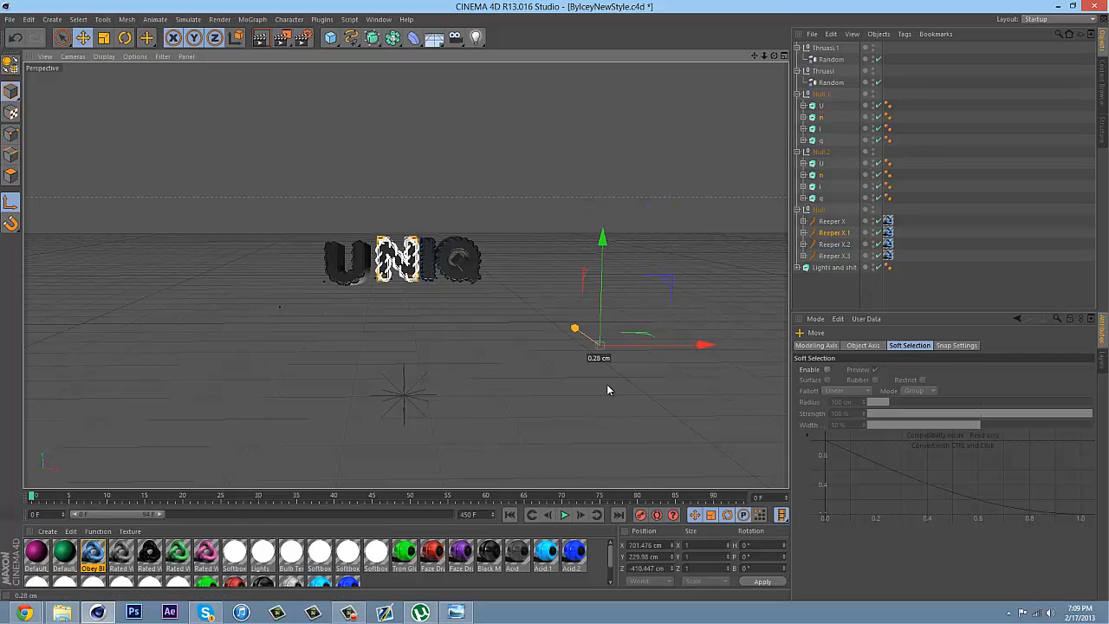
left_click_drag(607, 389, 418, 237)
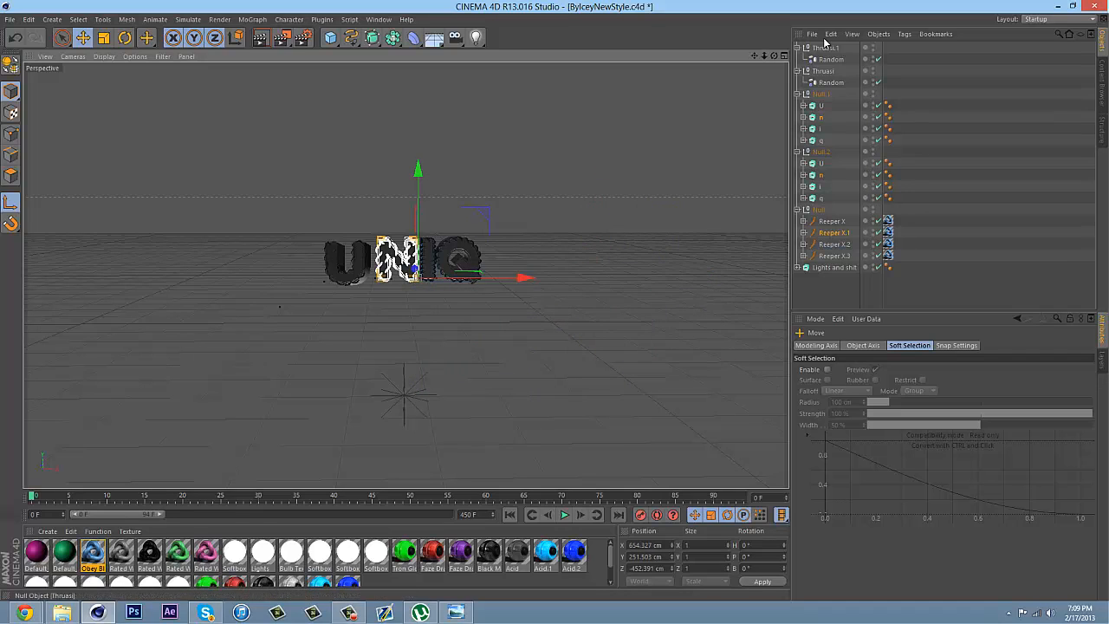
scroll(555, 300, "up", 3)
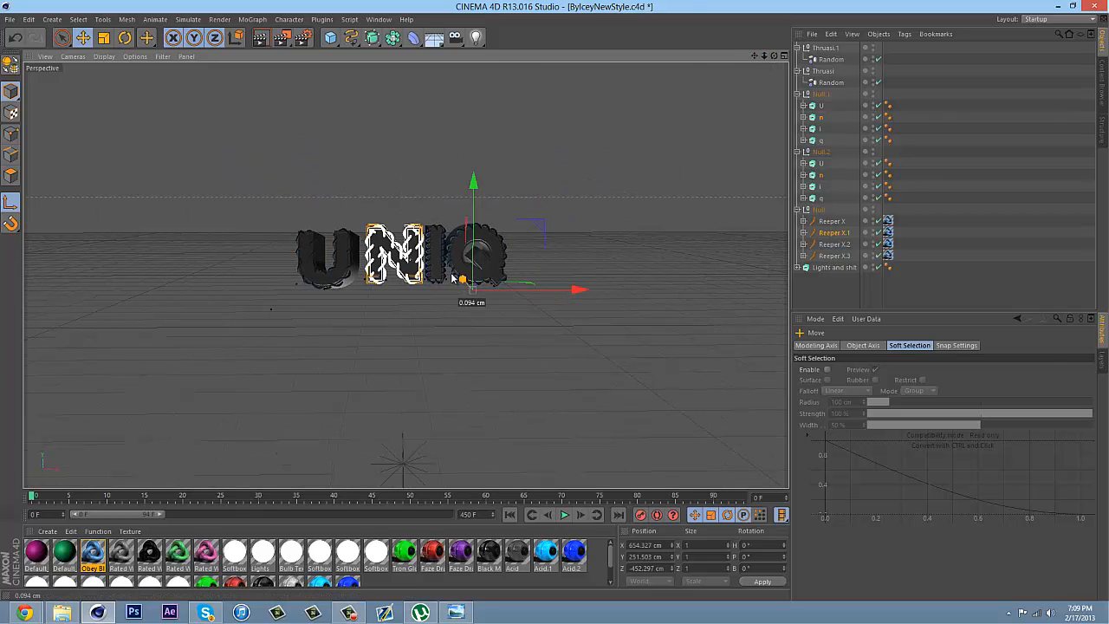
left_click_drag(462, 279, 448, 267)
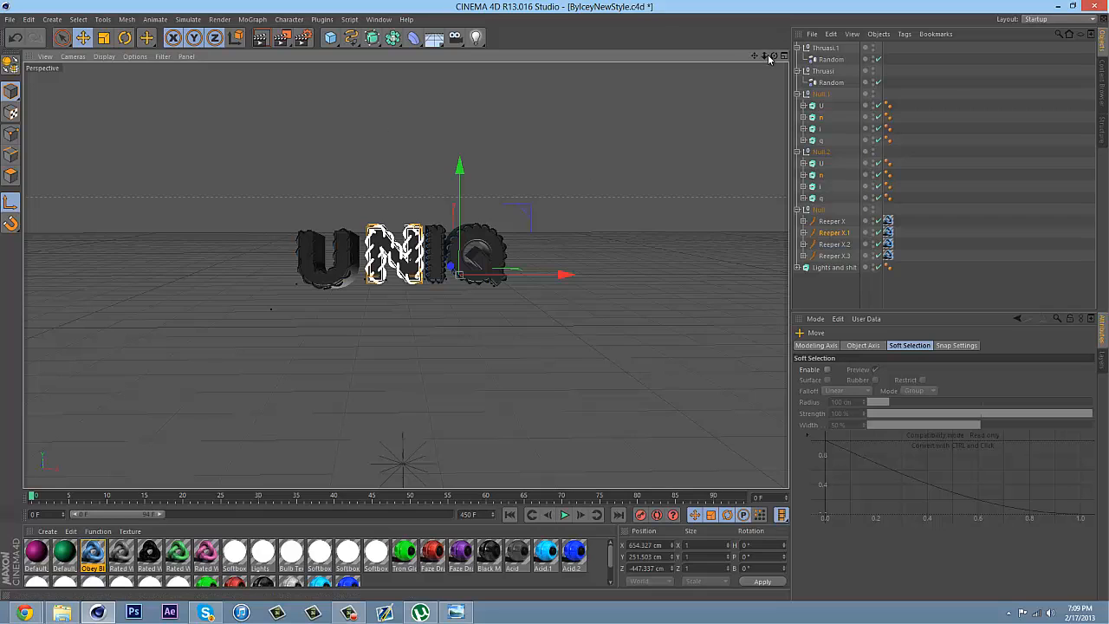
left_click_drag(769, 58, 19, 360)
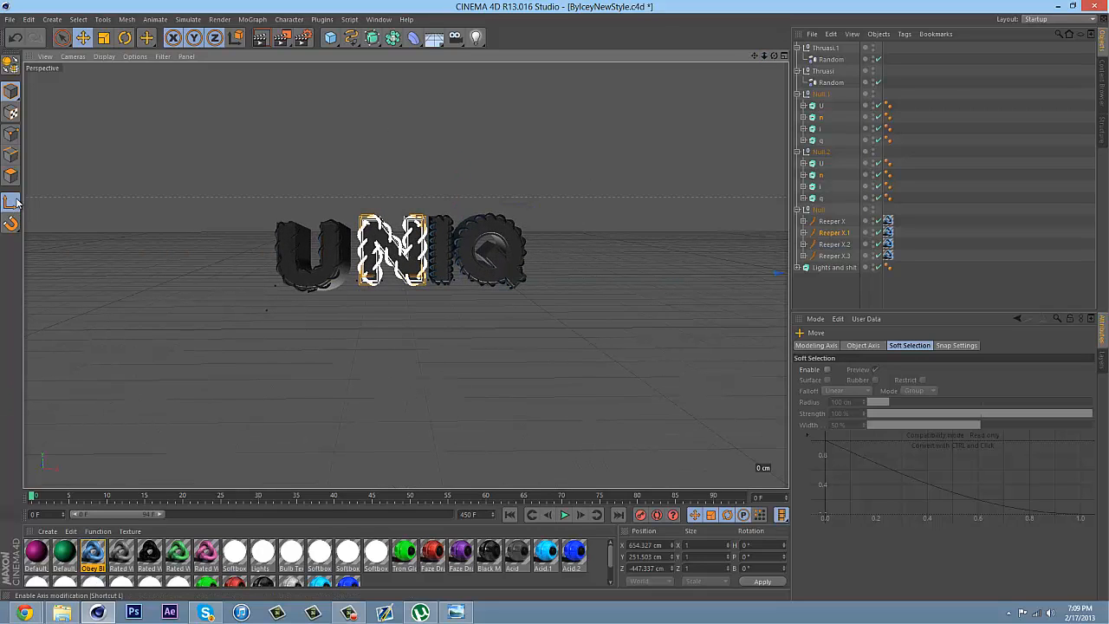
left_click_drag(763, 56, 555, 305)
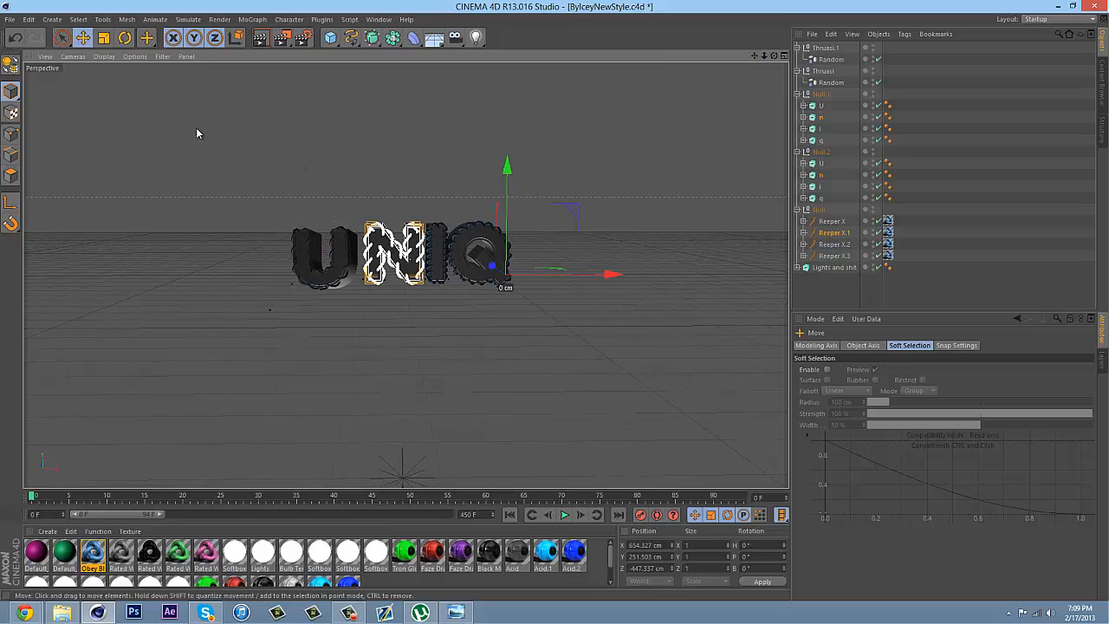
Rotate the selected N parts to about H 8.9°, P 5.9°, B 359°, and move them back into place between the U and the I
left_click(125, 38)
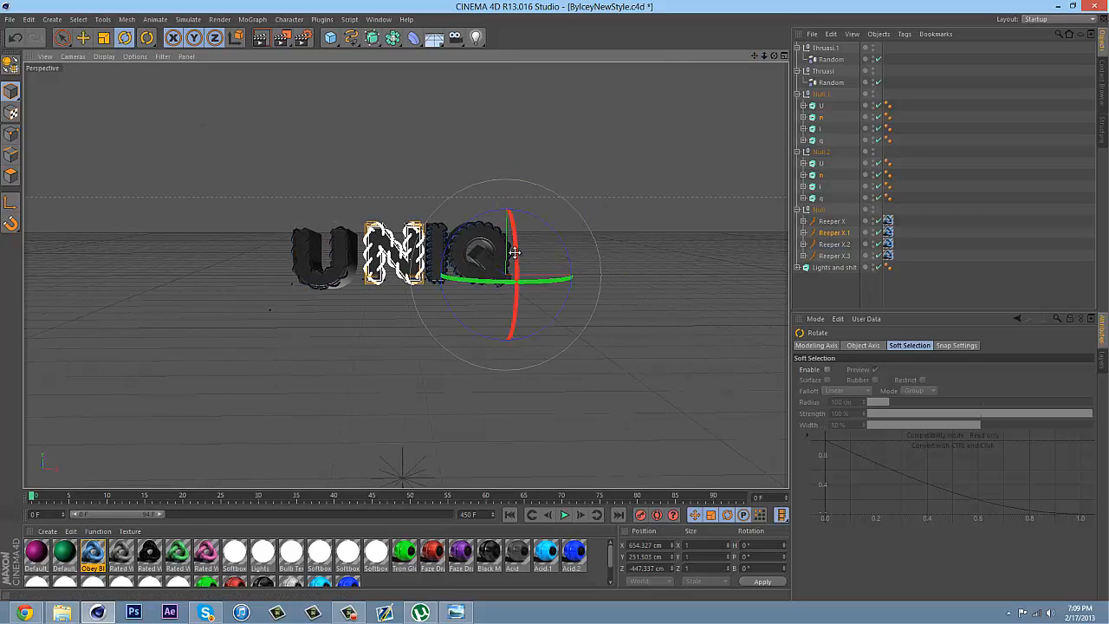
left_click_drag(511, 262, 463, 267)
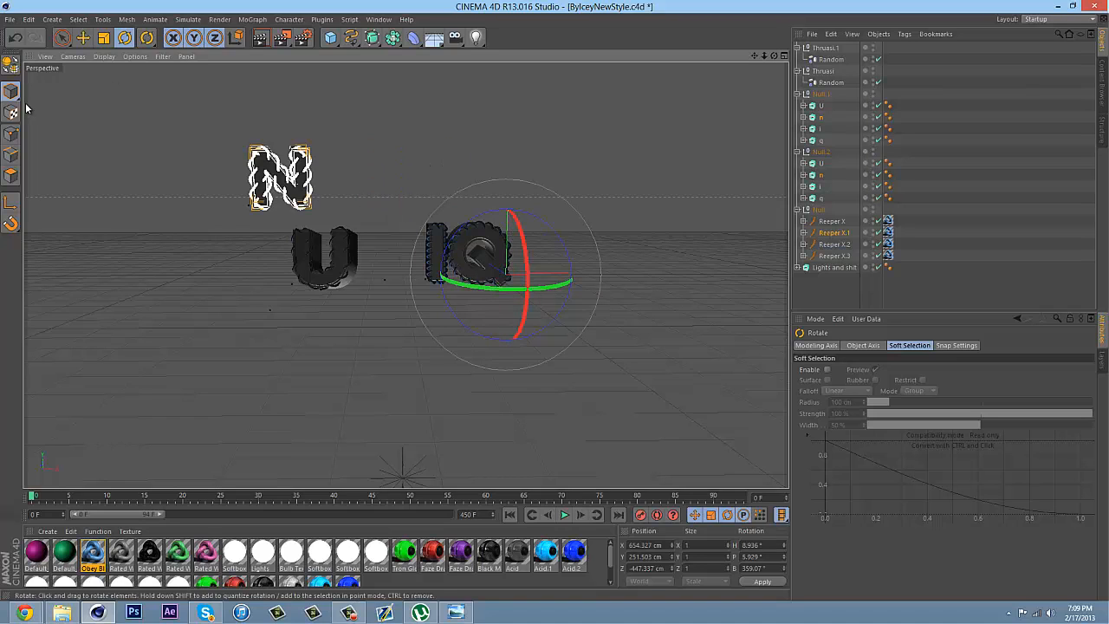
left_click(82, 38)
left_click_drag(423, 229, 693, 443)
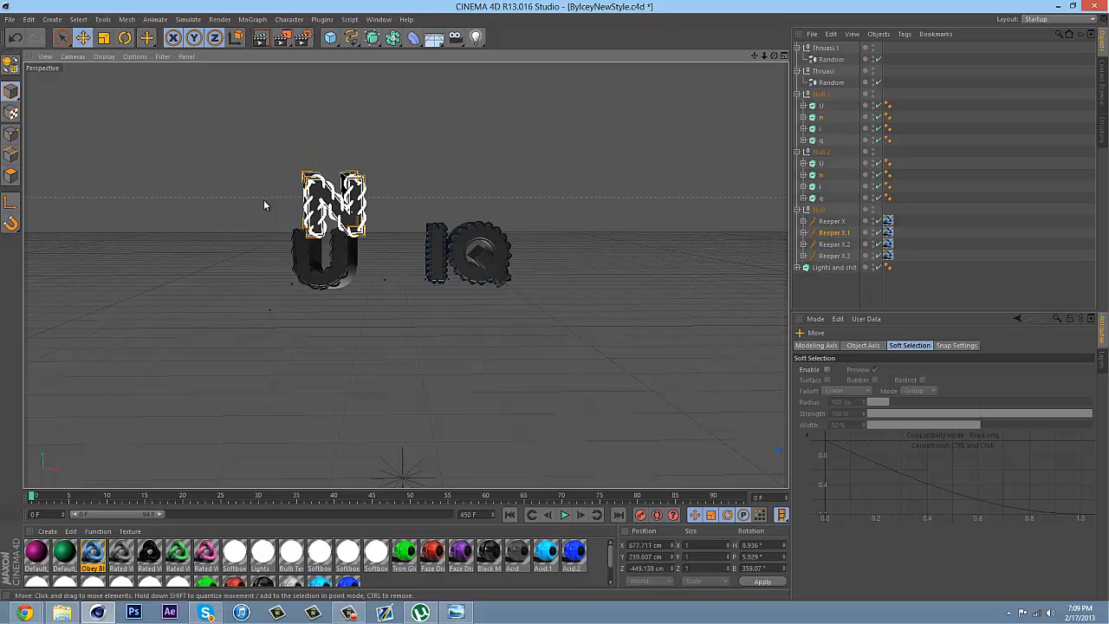
left_click_drag(265, 205, 486, 343)
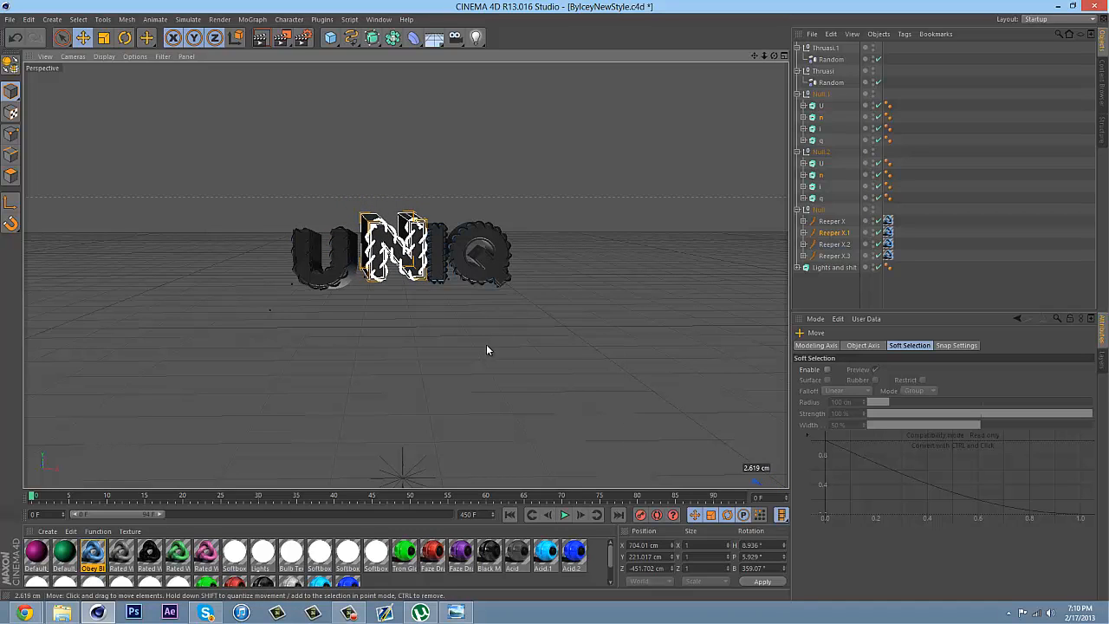
Adjust the N parts' position to about X 702, Y 211, Z -372 cm, and clear the selection
left_click_drag(766, 61, 540, 315)
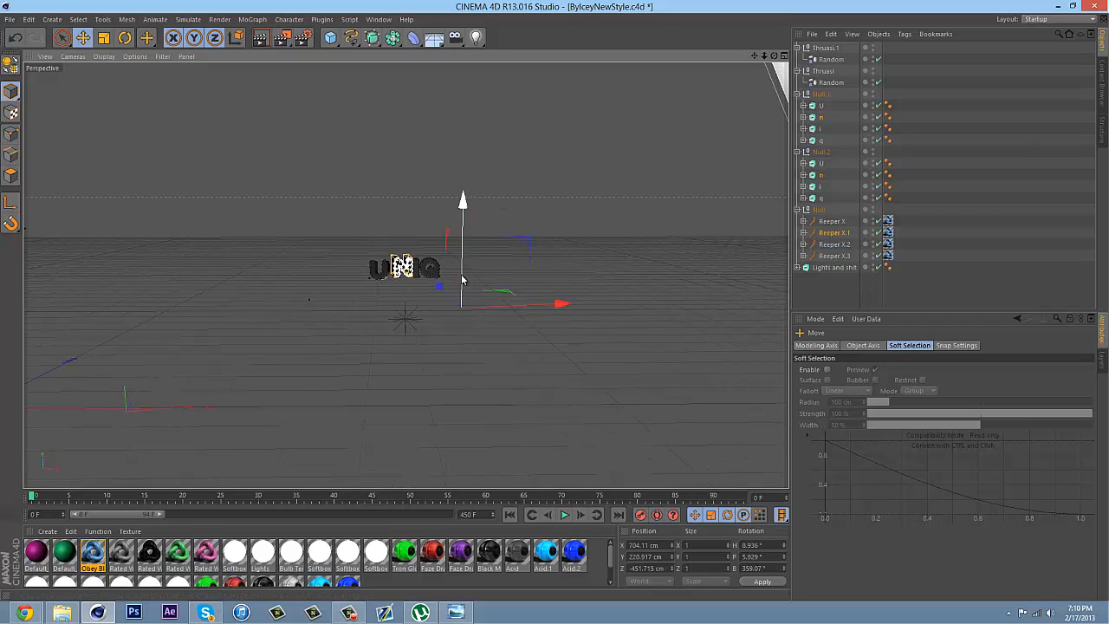
left_click_drag(462, 277, 424, 287)
left_click_drag(495, 306, 555, 299)
left_click(578, 236)
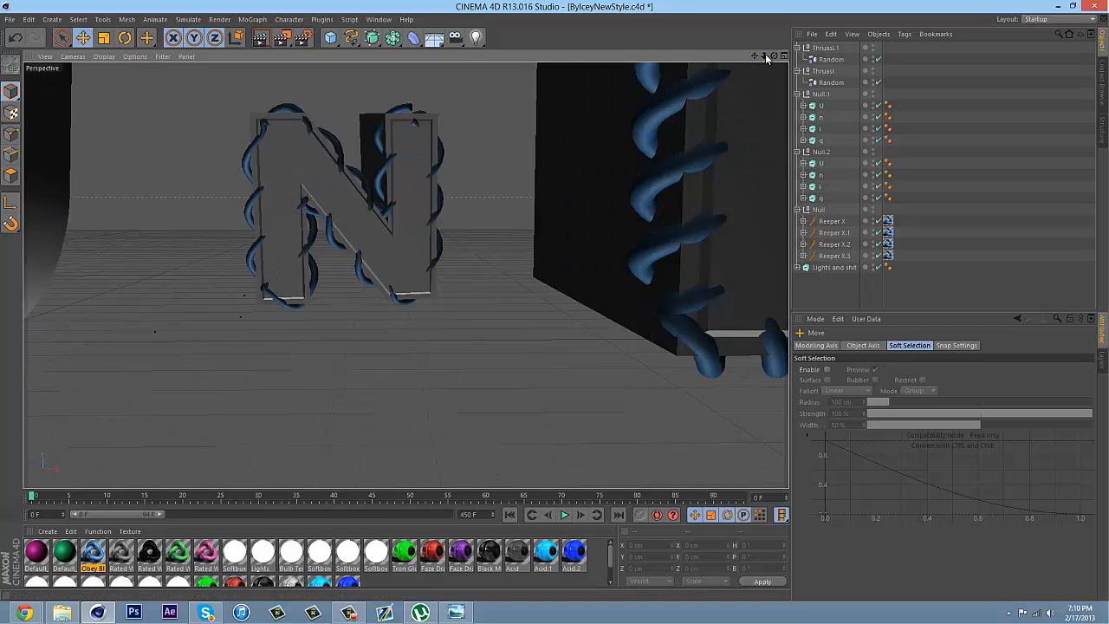
Reselect Reeper X.1 with both n extrudes and shift them to about X 705, Y 209, Z -390 cm
left_click_drag(765, 54, 530, 309)
left_click(832, 233)
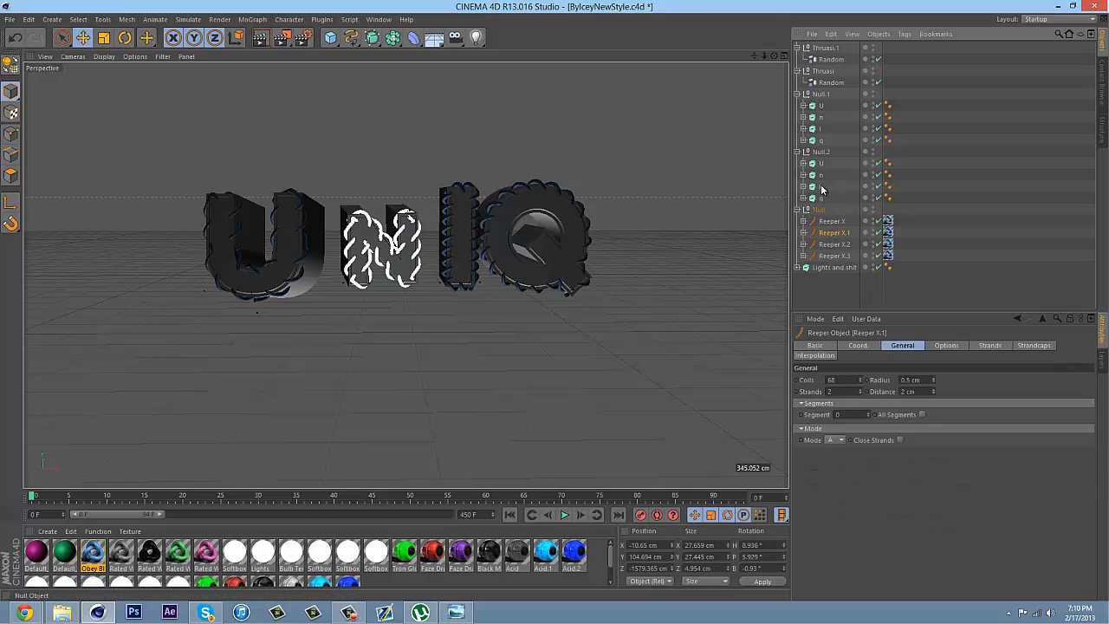
left_click(819, 175, "ctrl")
left_click(819, 120, "ctrl")
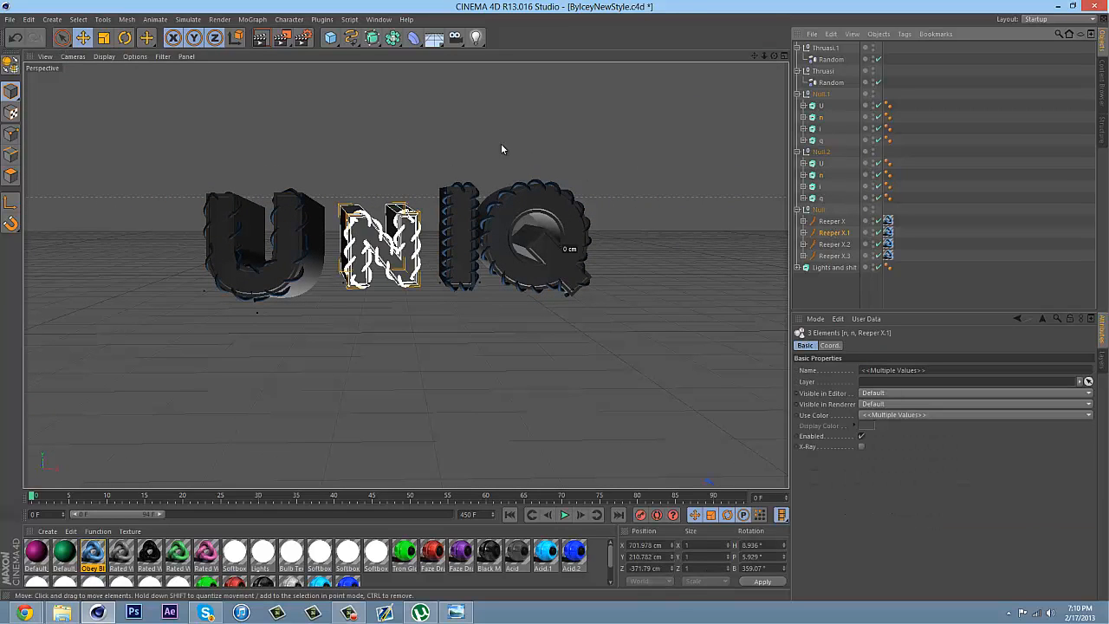
scroll(555, 311, "down", 8)
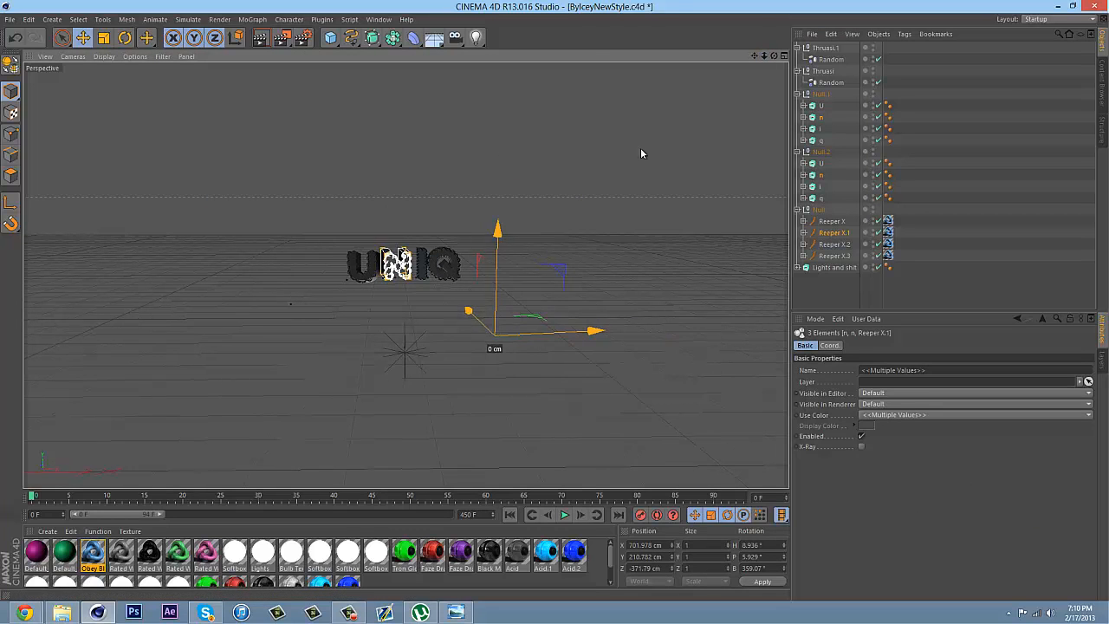
left_click_drag(474, 317, 477, 323)
left_click(816, 292)
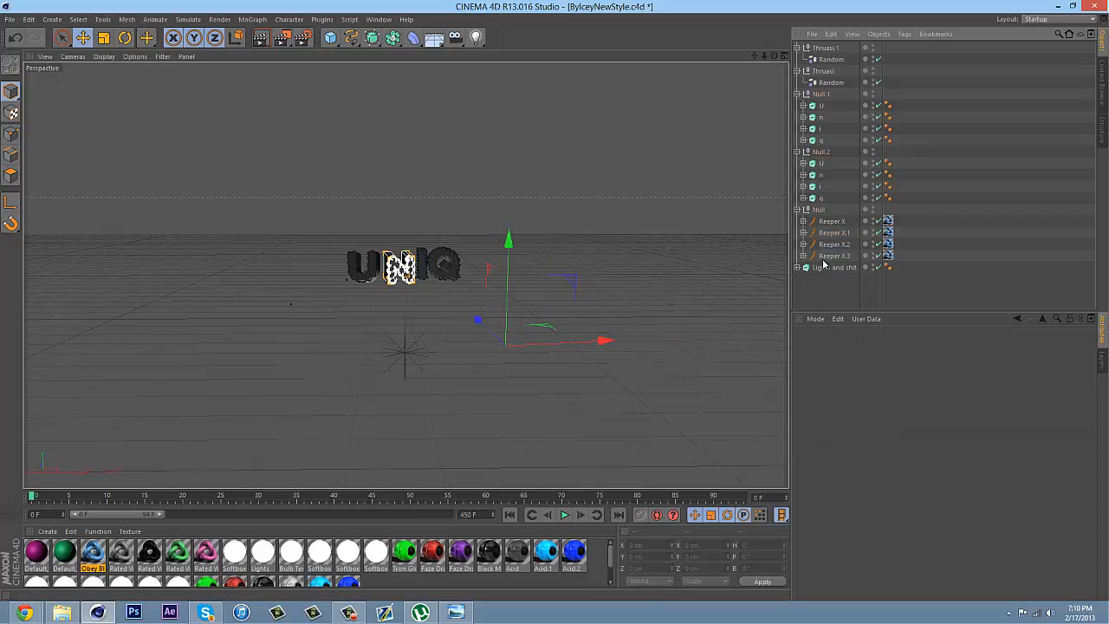
Select Reeper X.3 with both q extrudes and rotate them to about H 347.4°, P 0°, B 8.4°
left_click(830, 256)
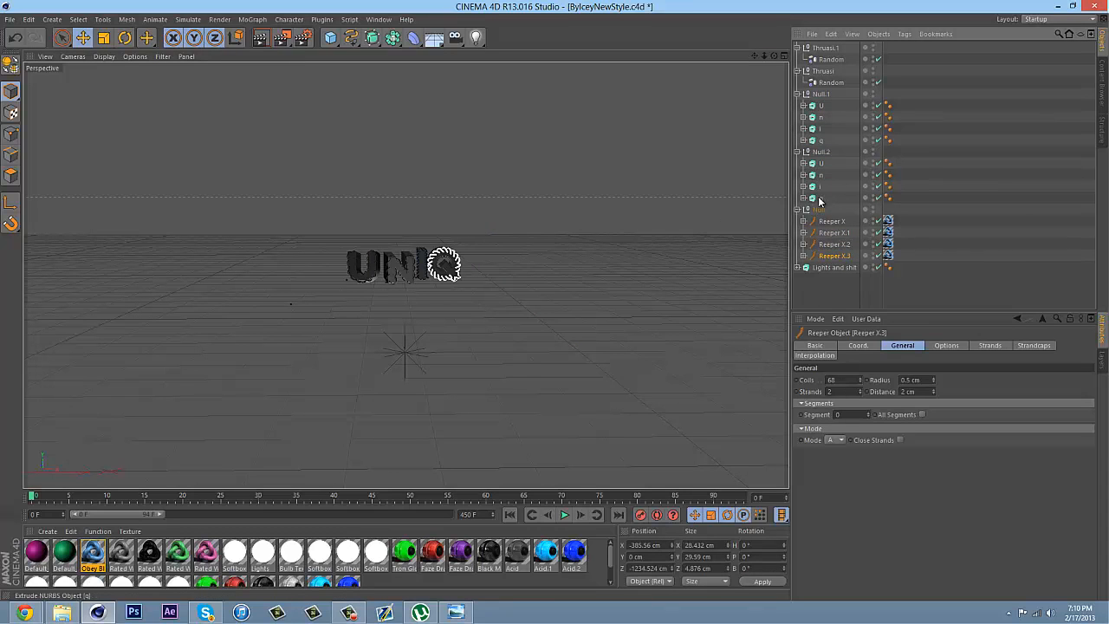
left_click(820, 198, "ctrl")
left_click(819, 139, "ctrl")
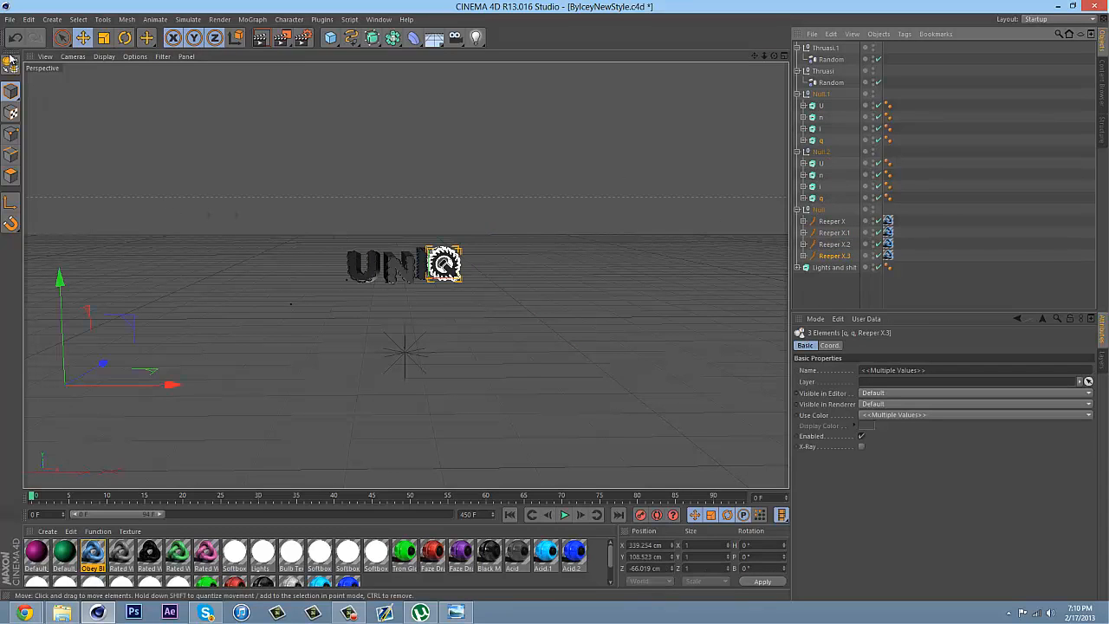
left_click(127, 38)
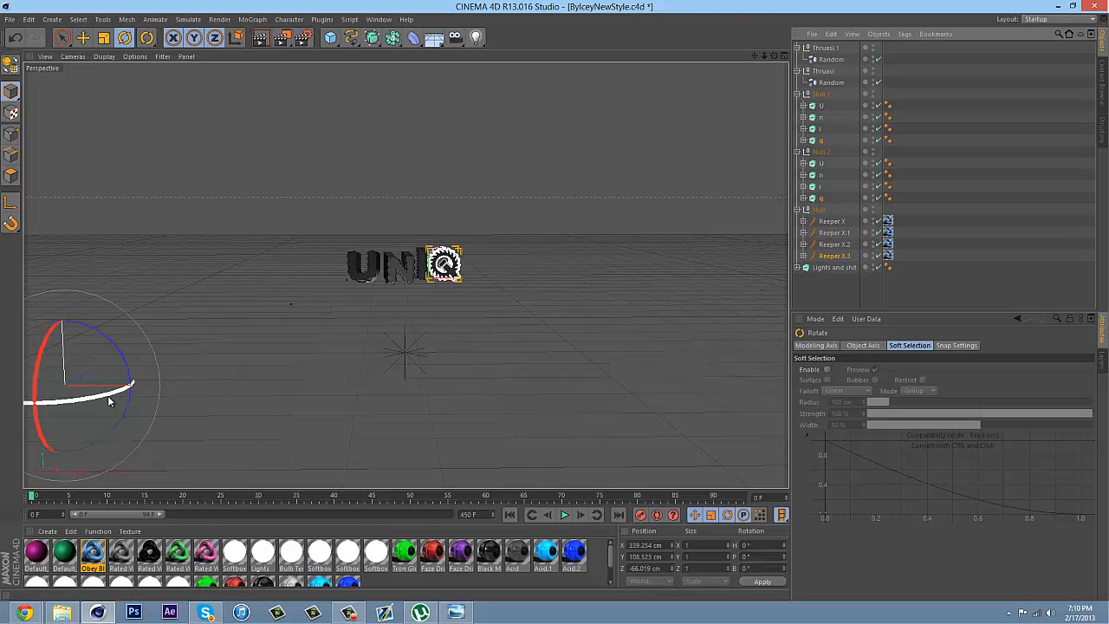
left_click_drag(107, 395, 96, 395)
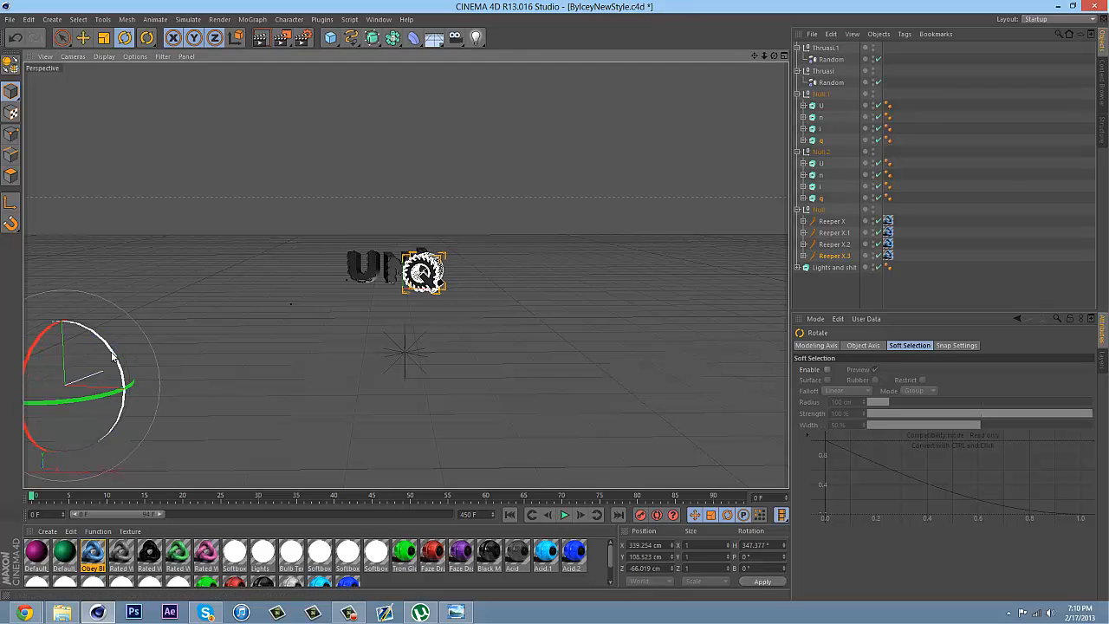
left_click_drag(112, 355, 110, 342)
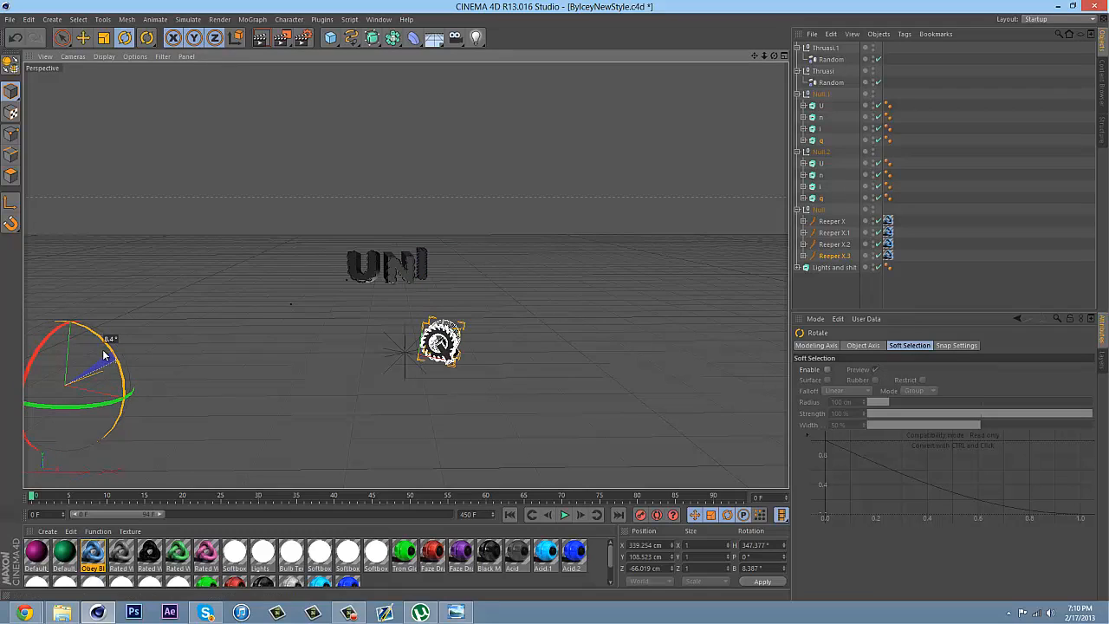
Move the rotated Q parts back up beside the I, to about X 359, Y 171, Z 10 cm
left_click(82, 39)
left_click_drag(440, 357, 444, 281)
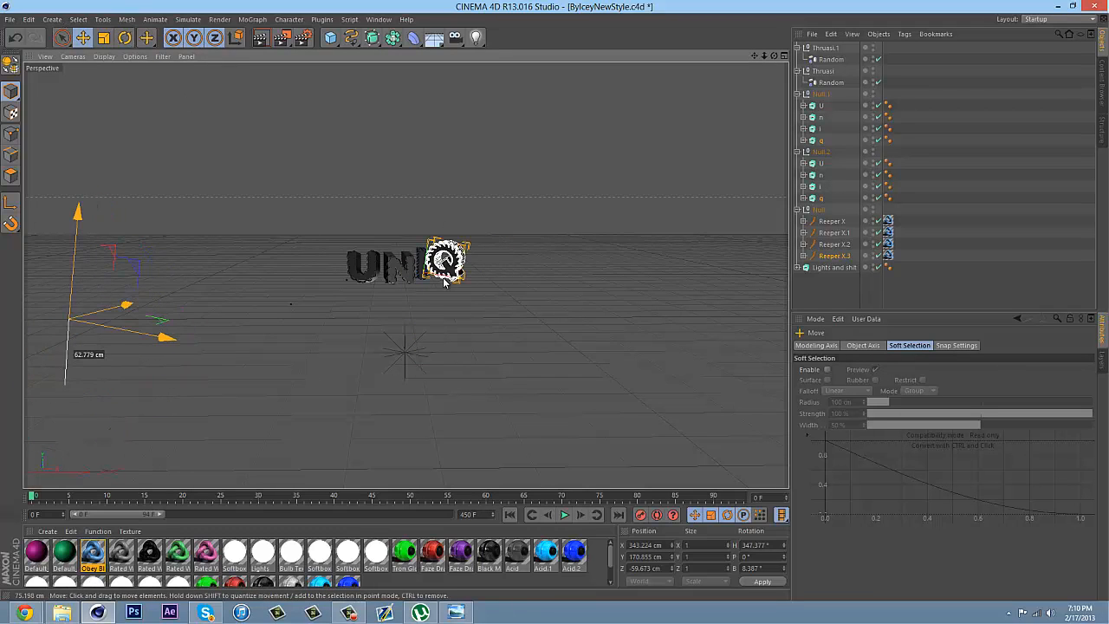
left_click_drag(128, 302, 152, 299)
scroll(555, 297, "up", 6)
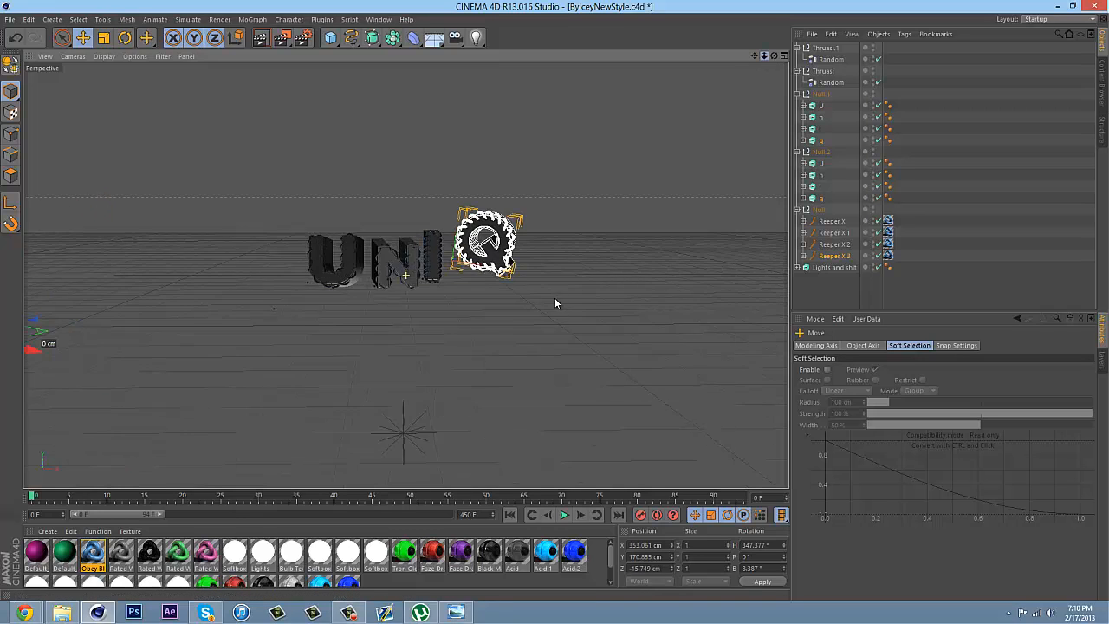
left_click_drag(773, 56, 563, 301)
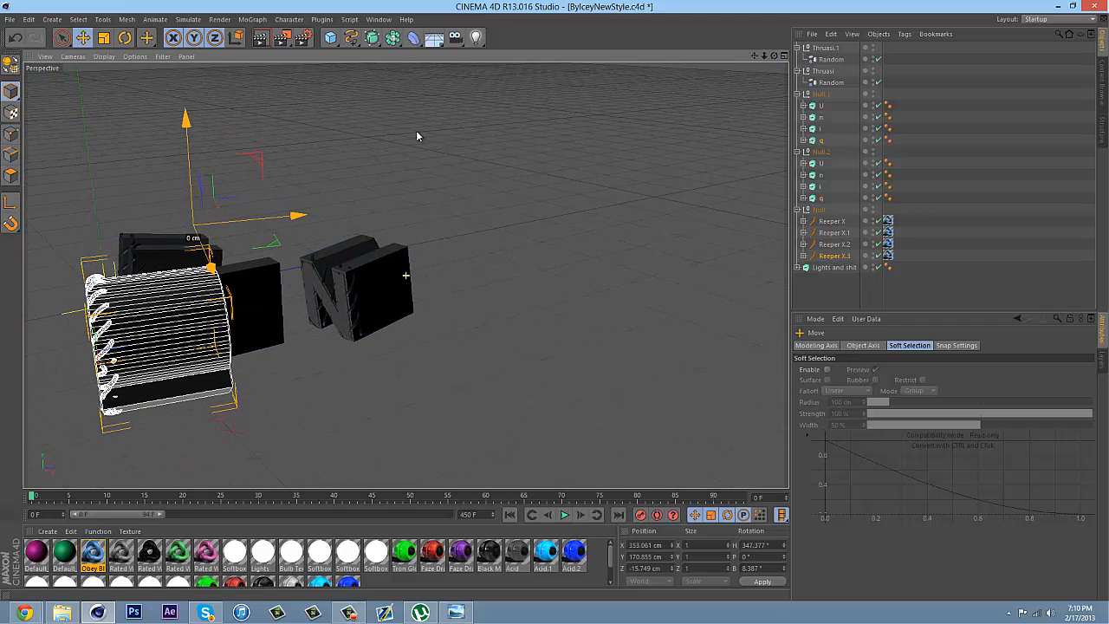
left_click_drag(297, 217, 442, 265)
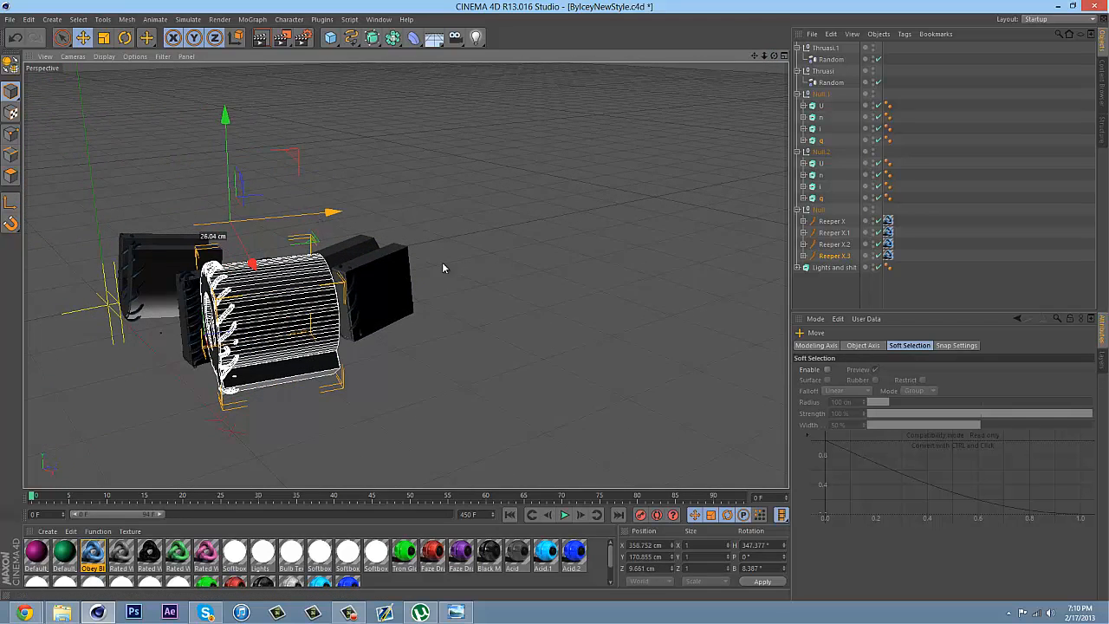
Select both n extrudes with Reeper X.1 and move them back in line between the U and I, to about X 700, Y 214, Z -435 cm
left_click(824, 176, "ctrl")
left_click(821, 119, "ctrl")
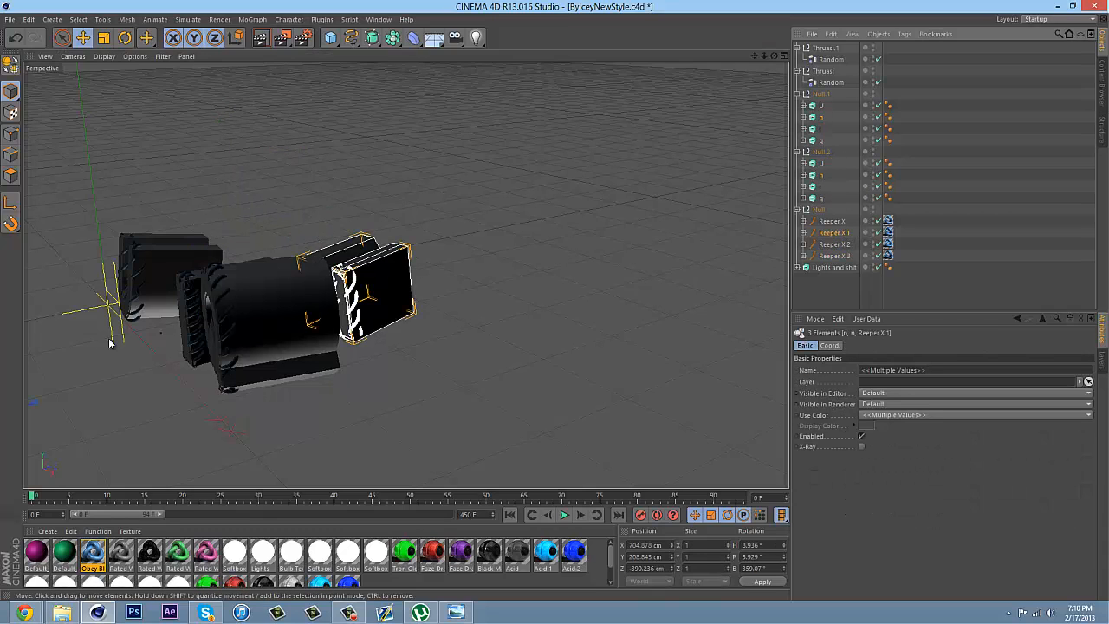
left_click_drag(763, 55, 223, 251)
left_click_drag(210, 336, 146, 364)
left_click_drag(33, 365, 31, 353)
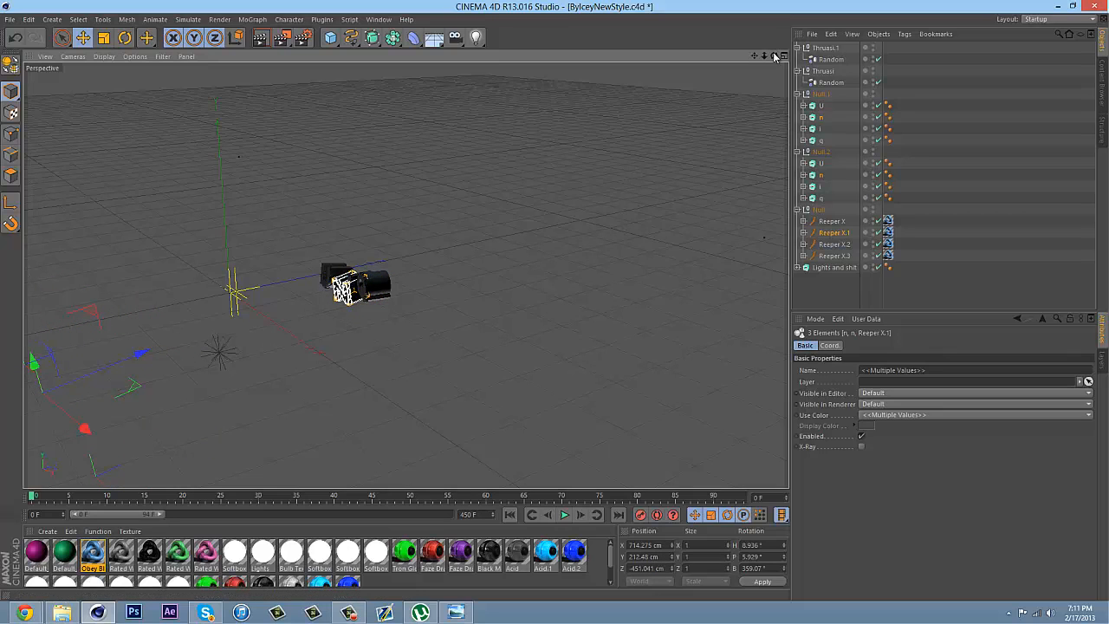
left_click_drag(773, 56, 601, 296)
left_click_drag(559, 344, 534, 351)
left_click_drag(431, 321, 429, 310)
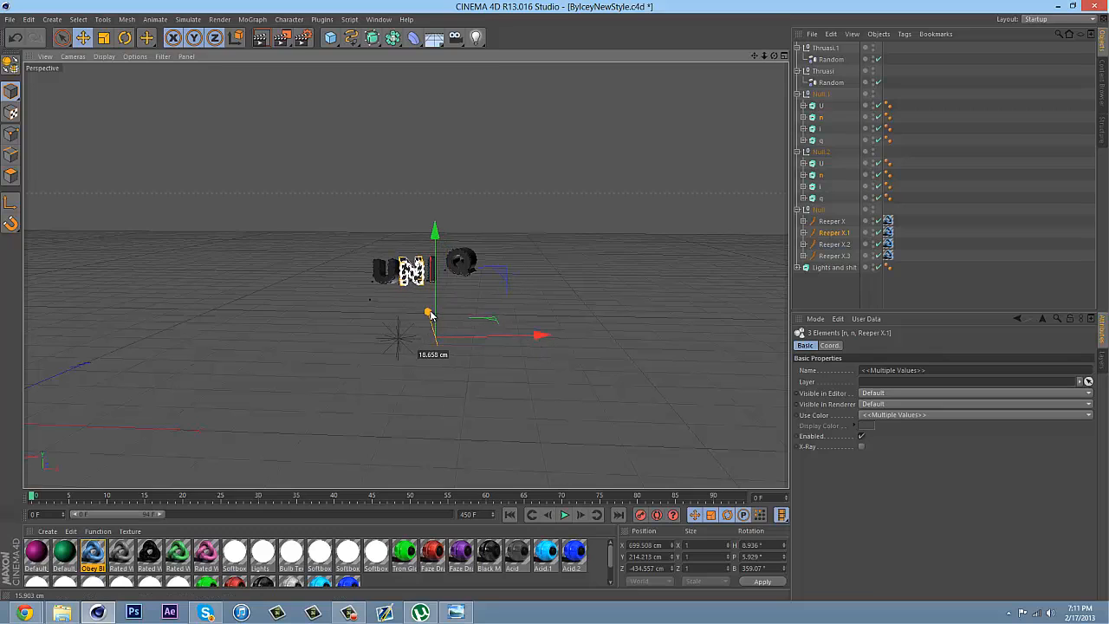
left_click(819, 284)
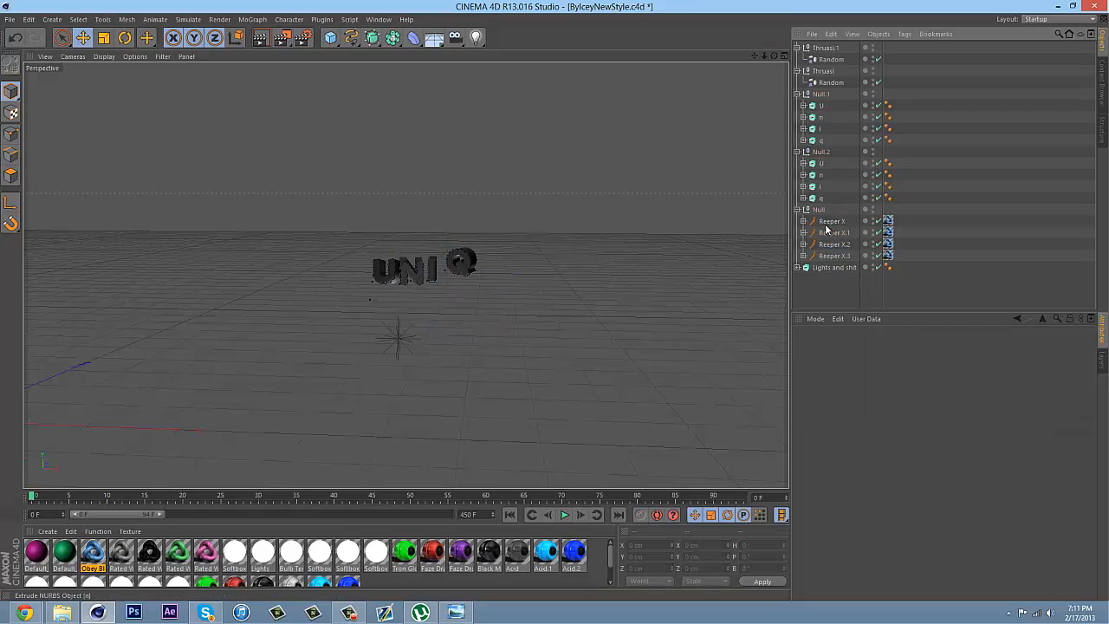
Select both q extrudes with Reeper X.3 and move them closer to the I, to about X 351, Y 163, Z 10 cm
left_click(827, 256)
left_click(821, 139, "ctrl")
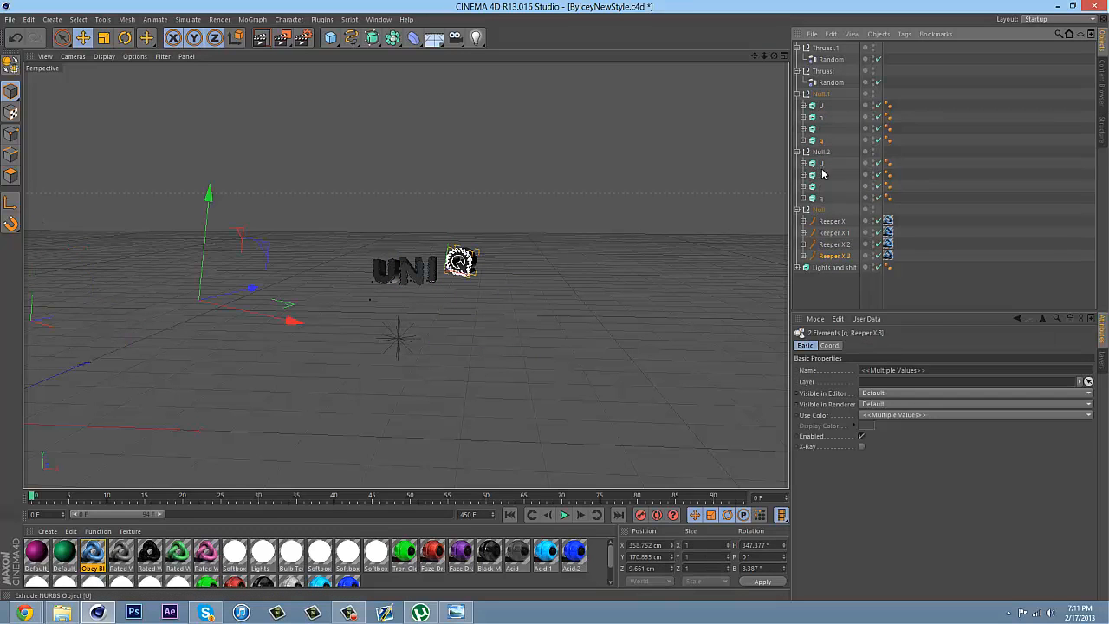
left_click(819, 198, "ctrl")
left_click_drag(291, 317, 285, 318)
left_click_drag(455, 262, 455, 270)
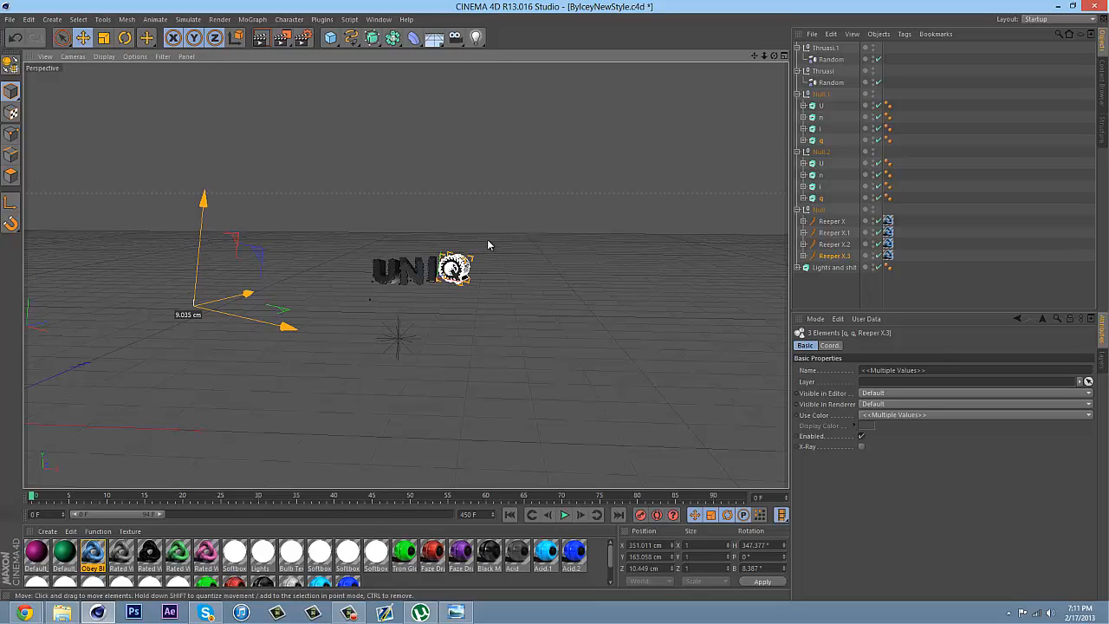
mouse_move(764, 58)
left_mouse_down()
mouse_move(554, 297)
mouse_move(762, 58)
left_mouse_up()
left_click_drag(555, 301, 553, 300)
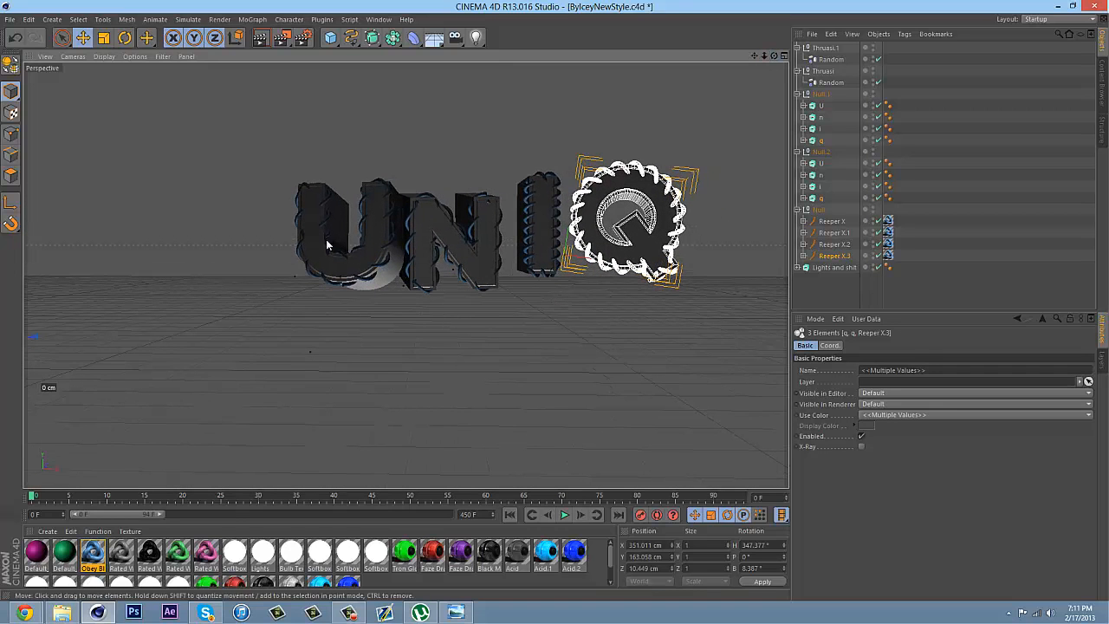
left_click_drag(754, 56, 550, 300)
left_click(817, 282)
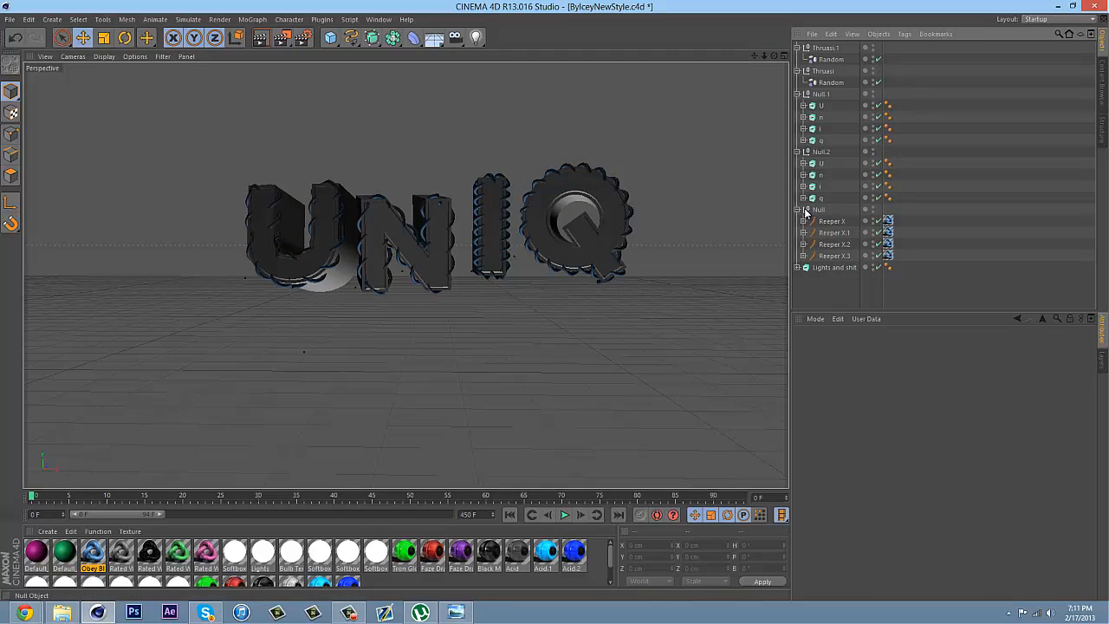
Copy all eight U, n, i and q extrudes from Null.1 and Null.2 into the Random object under Thruasi
left_click(797, 210)
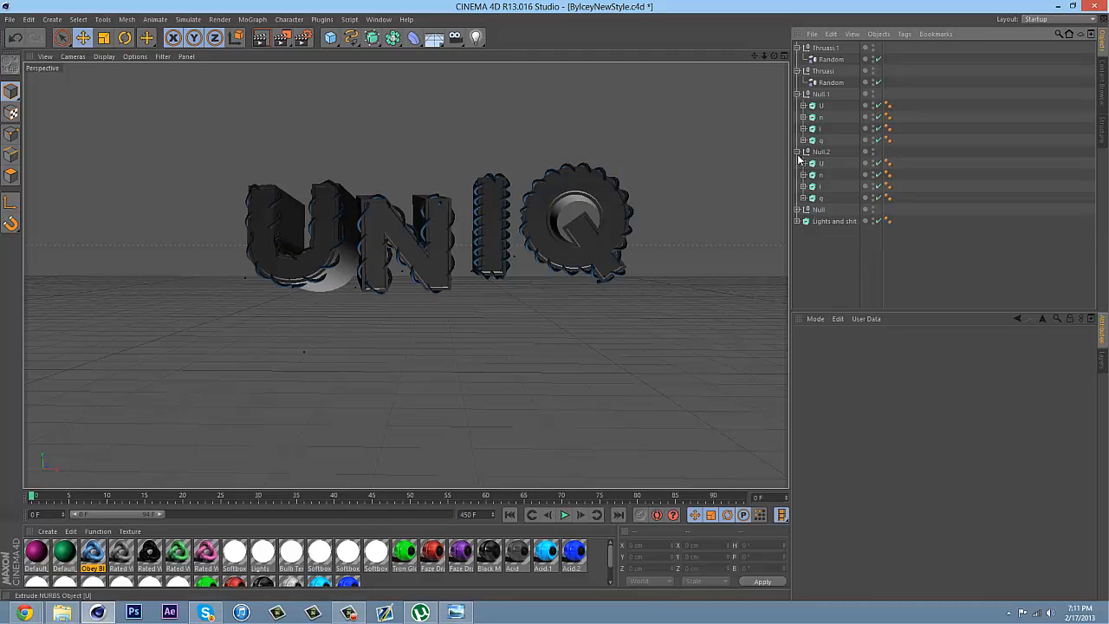
left_click(797, 152)
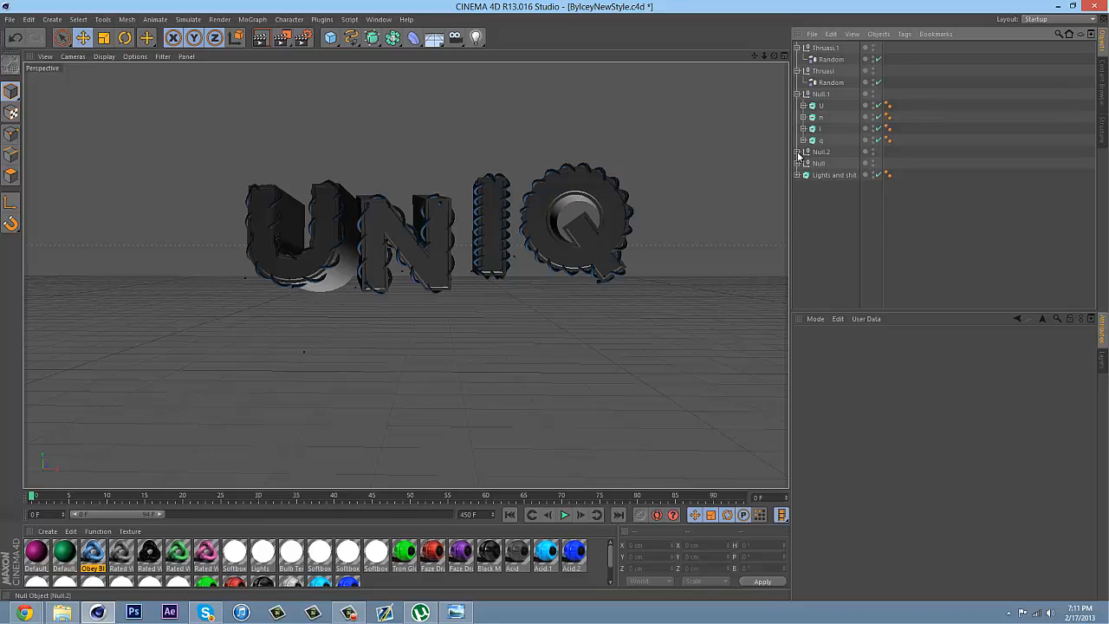
left_click(797, 151)
left_click(820, 163)
left_click(819, 197, "shift")
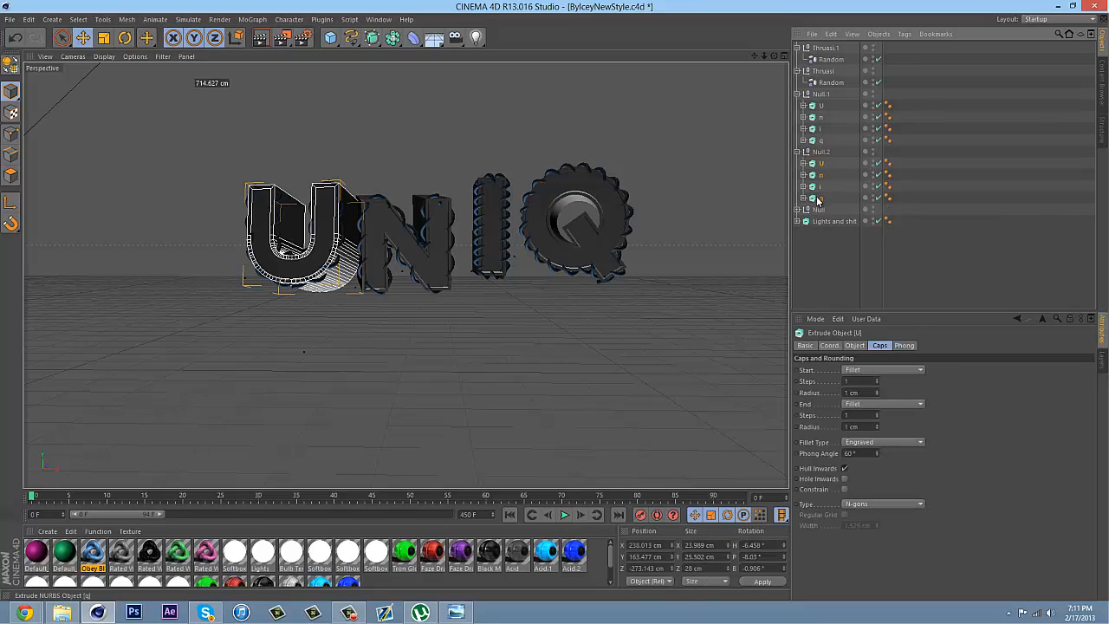
left_click(817, 141, "ctrl")
left_click(819, 128, "ctrl")
left_click(820, 117, "ctrl")
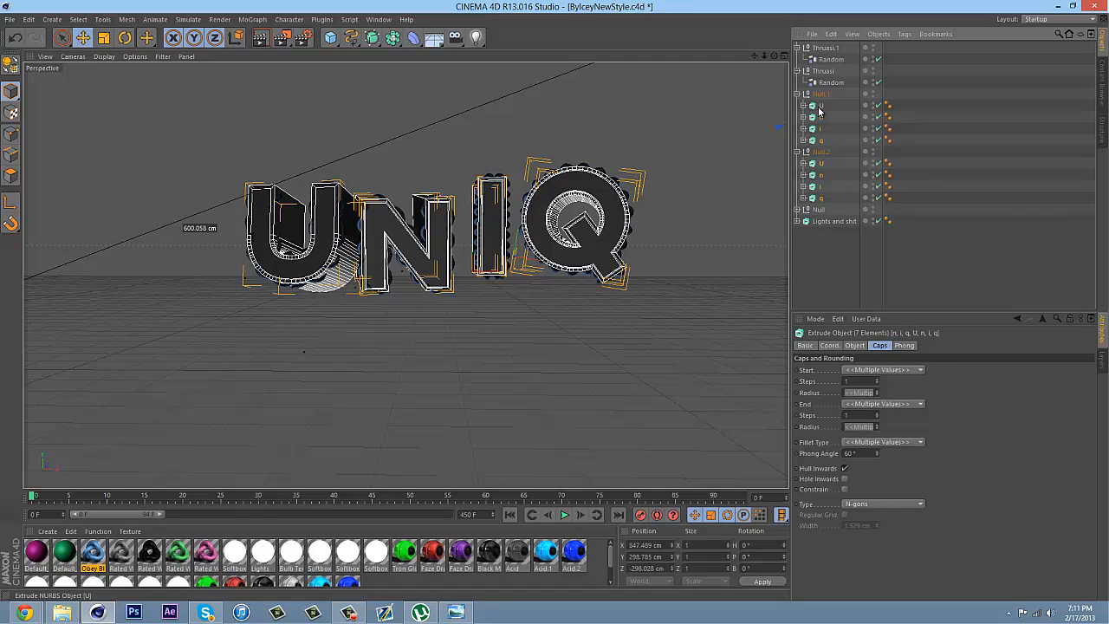
left_click(821, 106, "ctrl")
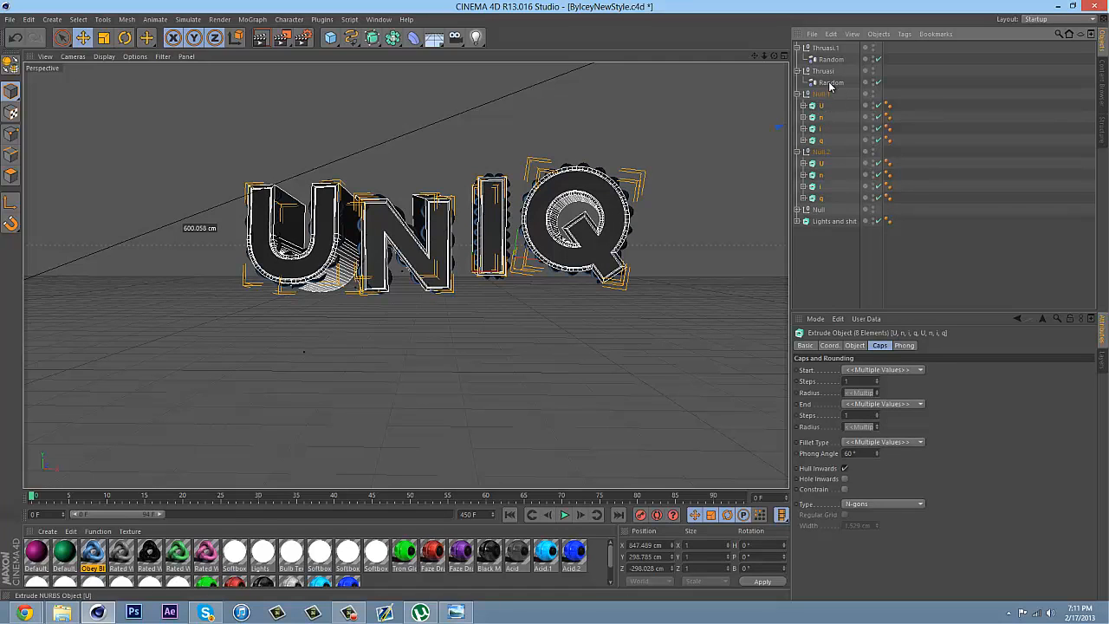
left_click_drag(829, 84, 828, 85, "ctrl")
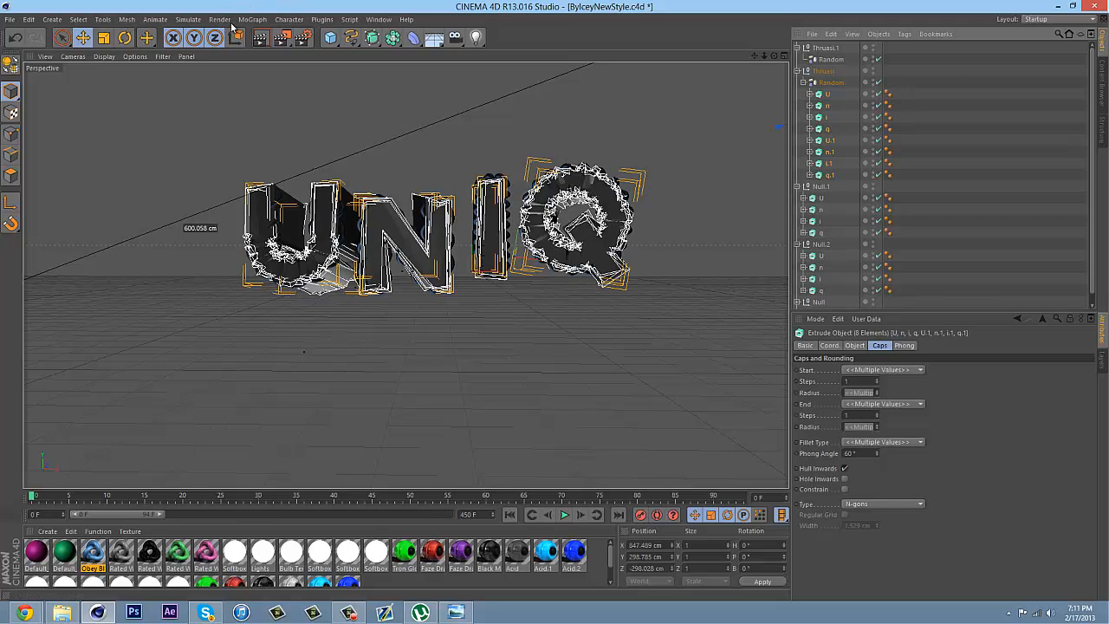
left_click(328, 22)
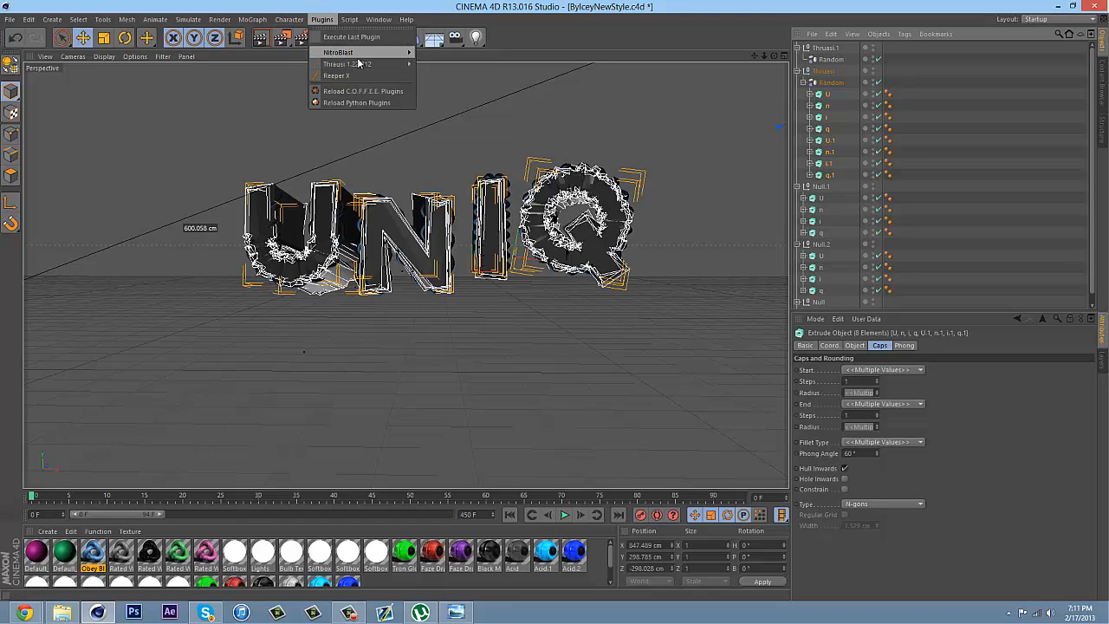
mouse_move(380, 65)
mouse_move(407, 50)
left_click(452, 79)
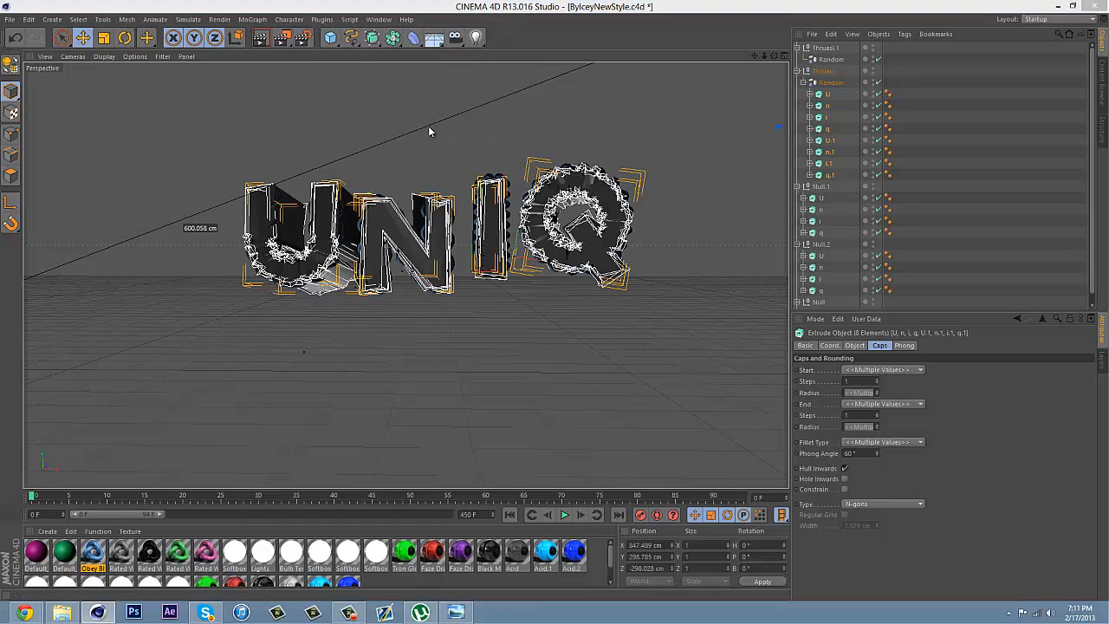
Fracture the eight copied letter extrudes with NitroBlast at Extreme quality and 70 pieces
left_click(460, 98)
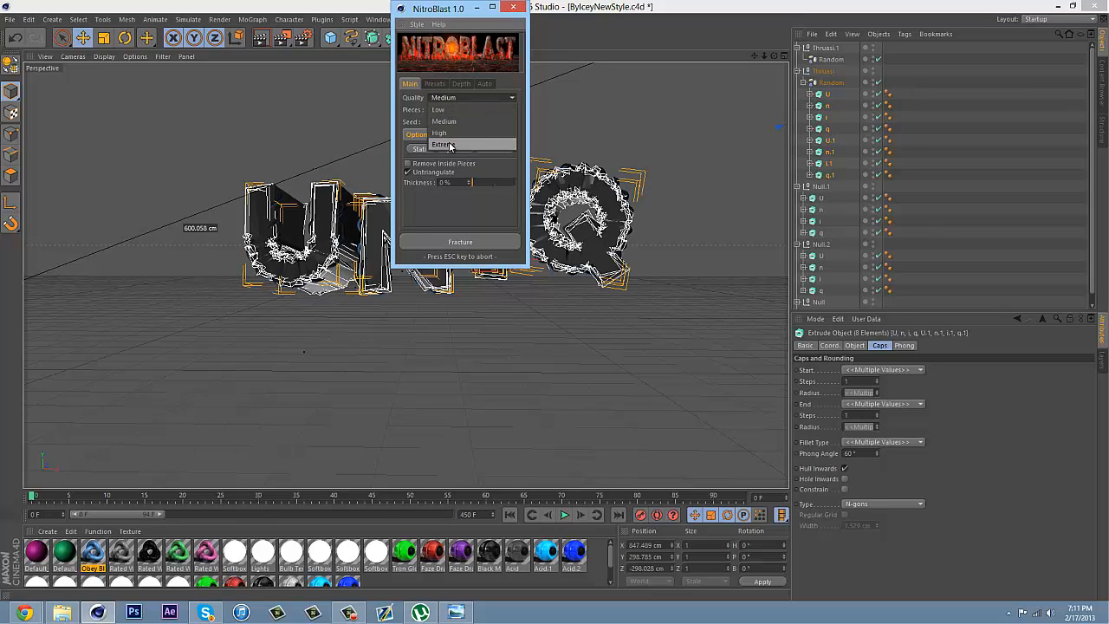
left_click(446, 147)
type("70")
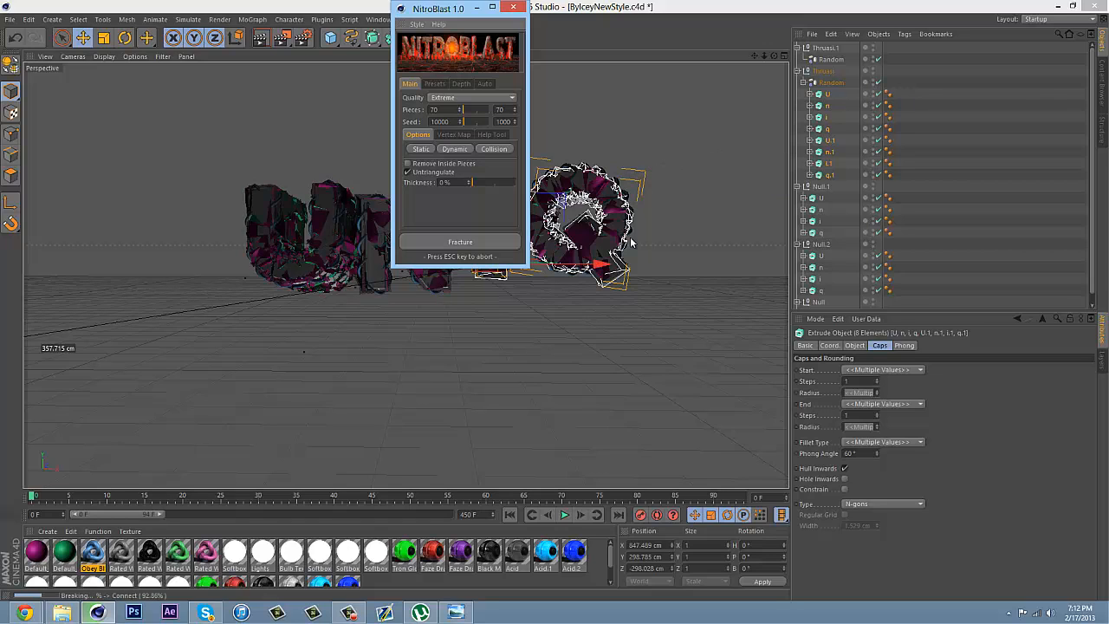
left_click(520, 7)
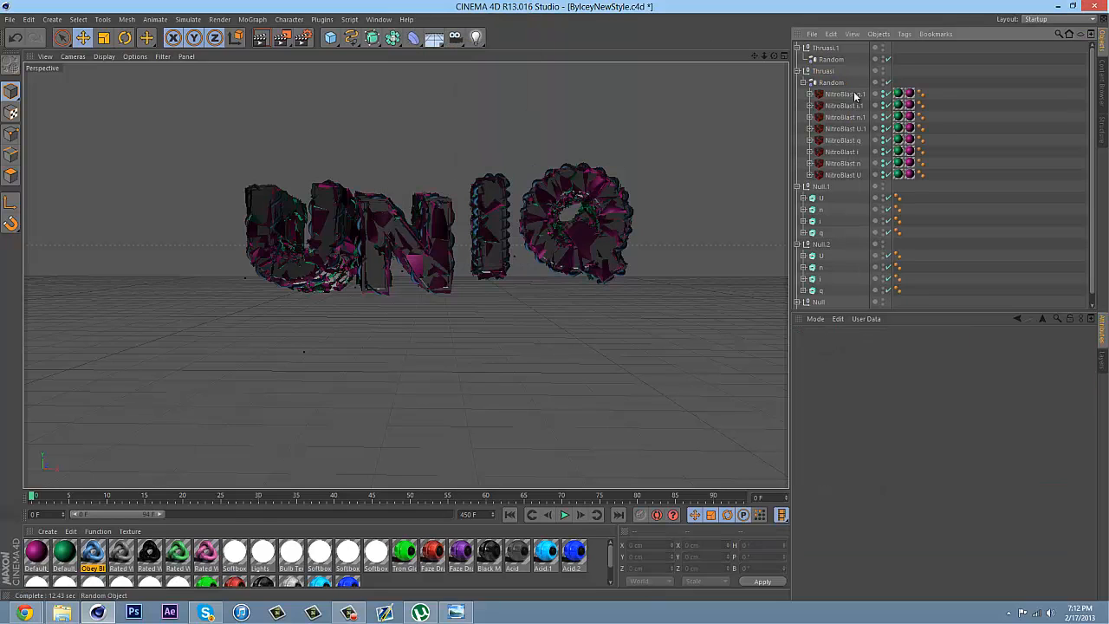
Copy all eight NitroBlast letter objects from Thruasi into the Random object under Thruasi.1
left_click(837, 95)
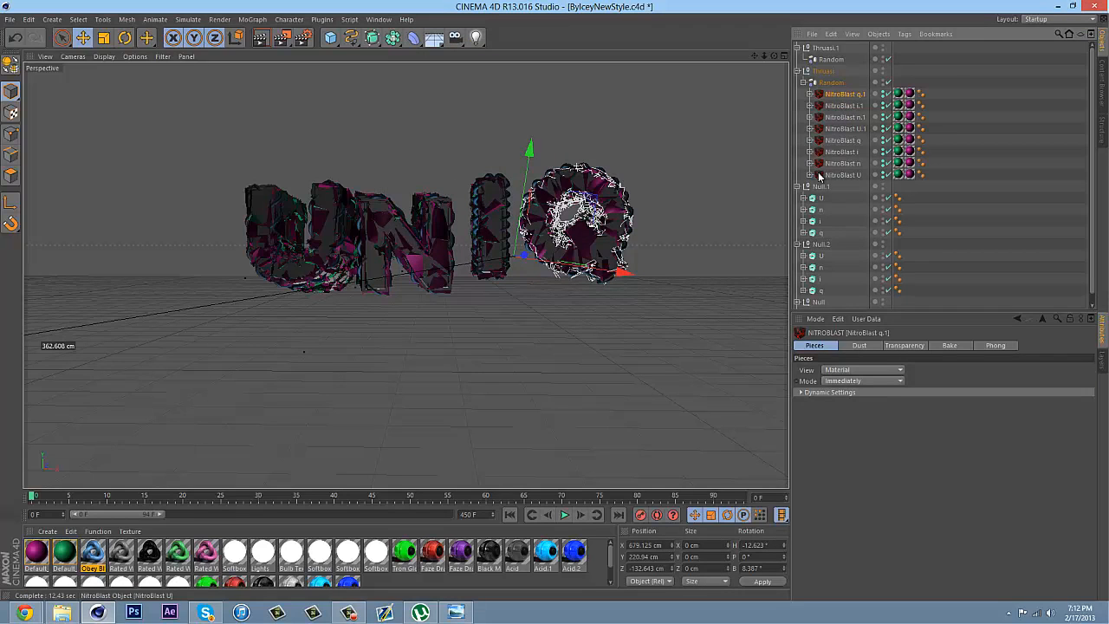
left_click(837, 176, "shift")
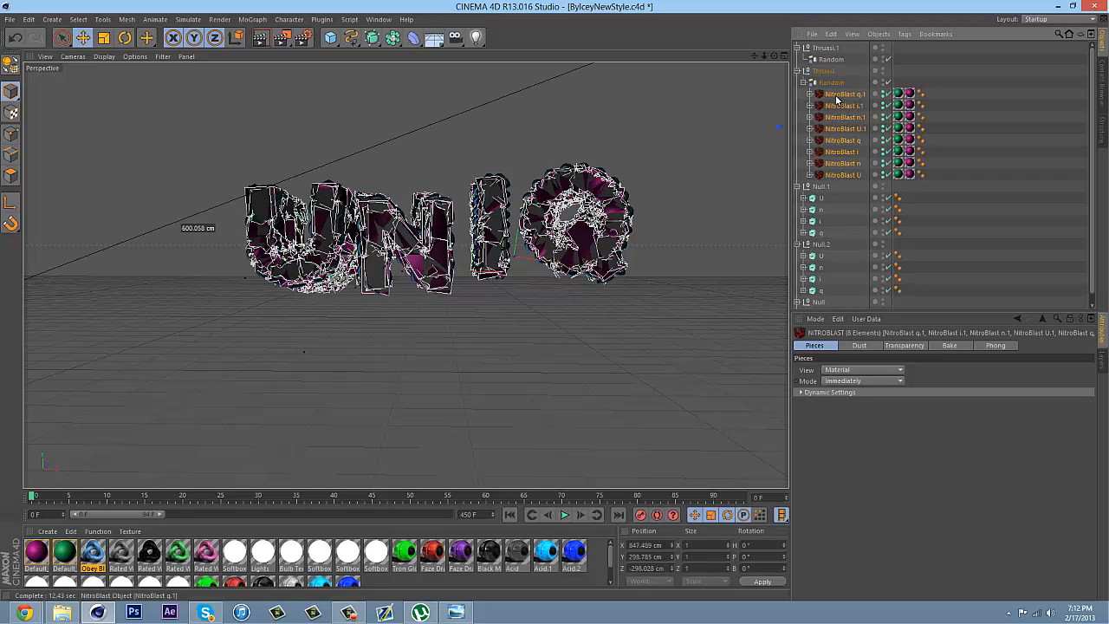
left_click_drag(830, 65, 832, 61, "ctrl")
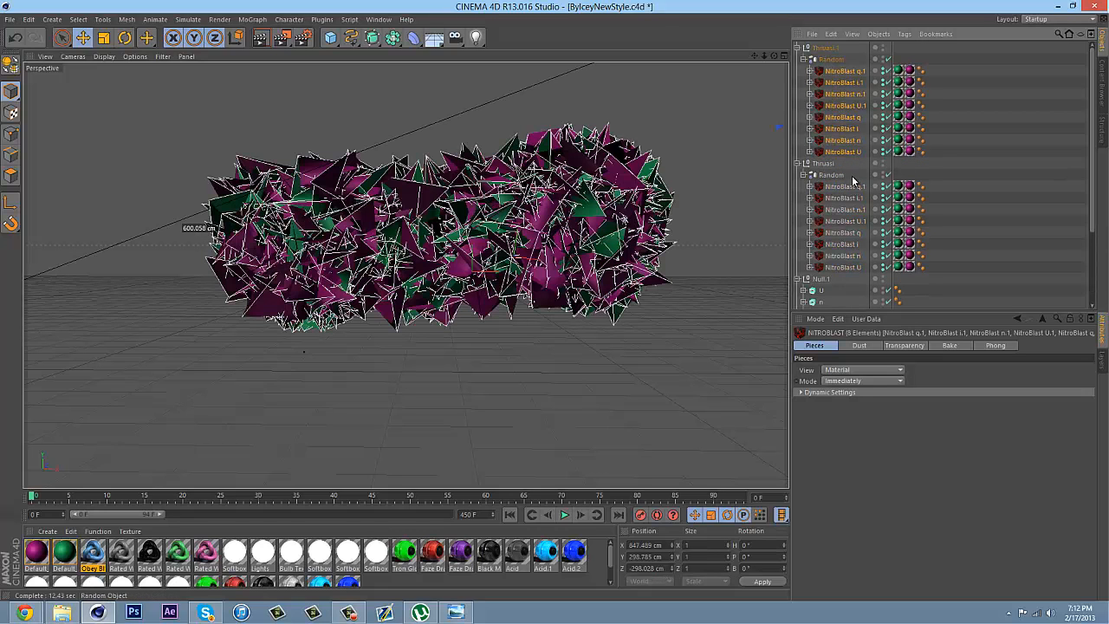
Group the eight NitroBlast copies under Thruasi.1 into a single null
scroll(853, 180, "down", 3)
scroll(889, 155, "up", 3)
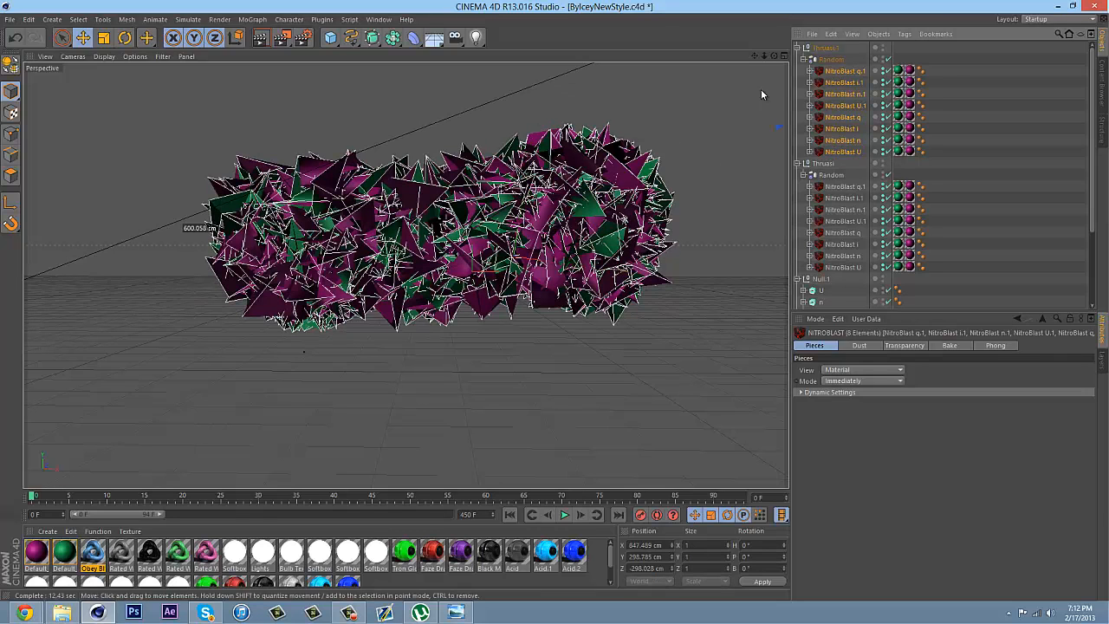
right_click(836, 78)
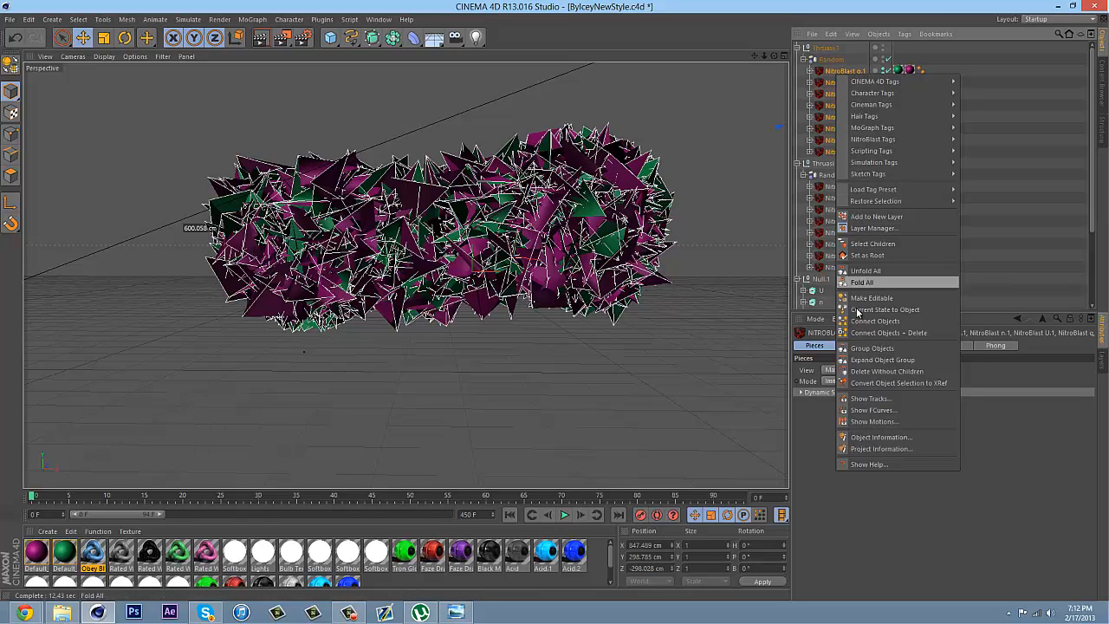
left_click(863, 348)
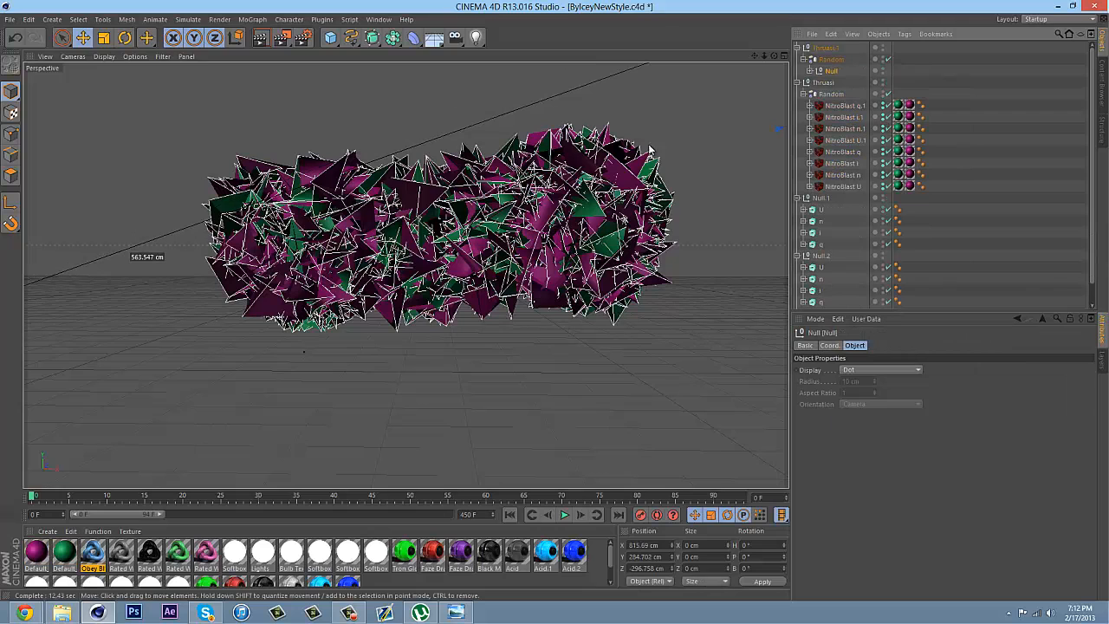
Move the null of fractured copies under Thruasi.1 slightly along its Z axis, to about Z -282 cm
left_click_drag(765, 55, 553, 318)
left_click_drag(669, 166, 659, 170)
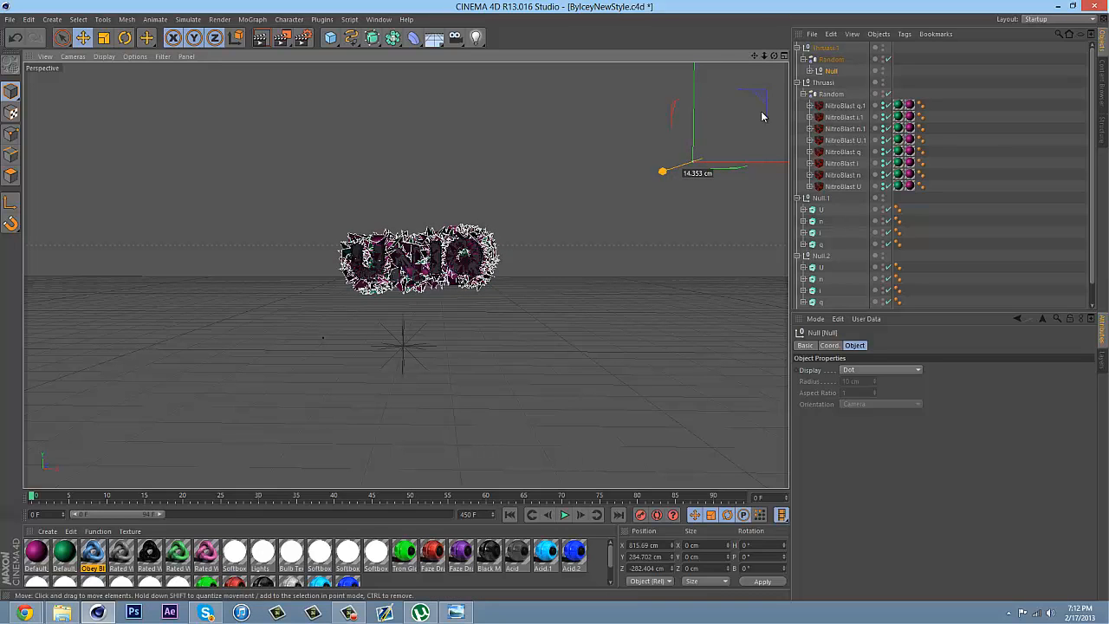
scroll(554, 290, "up", 5)
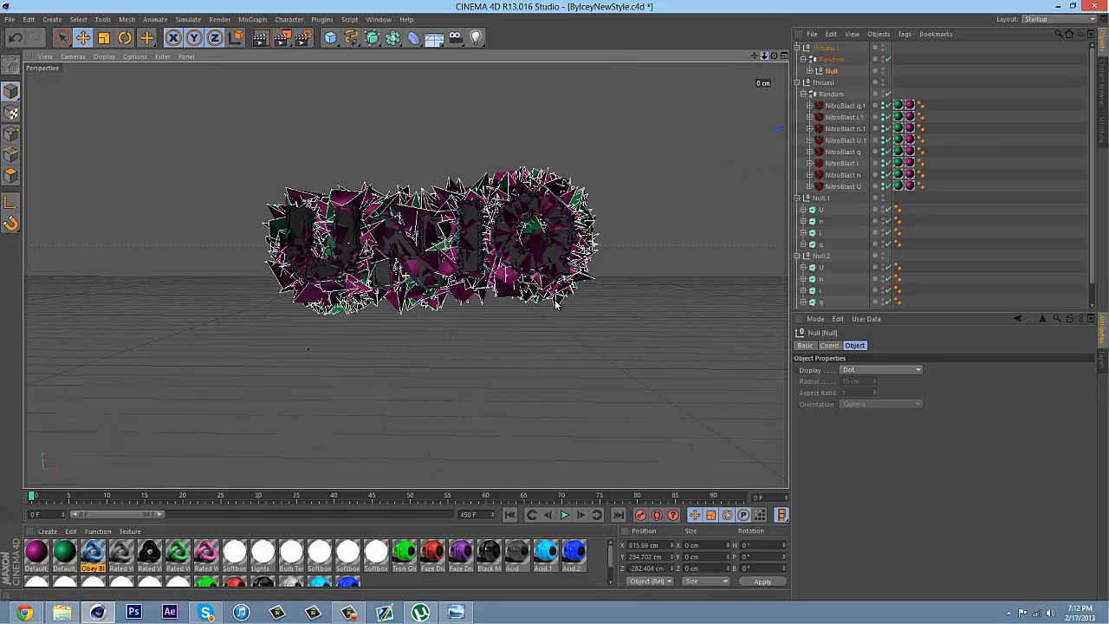
scroll(559, 292, "up", 3)
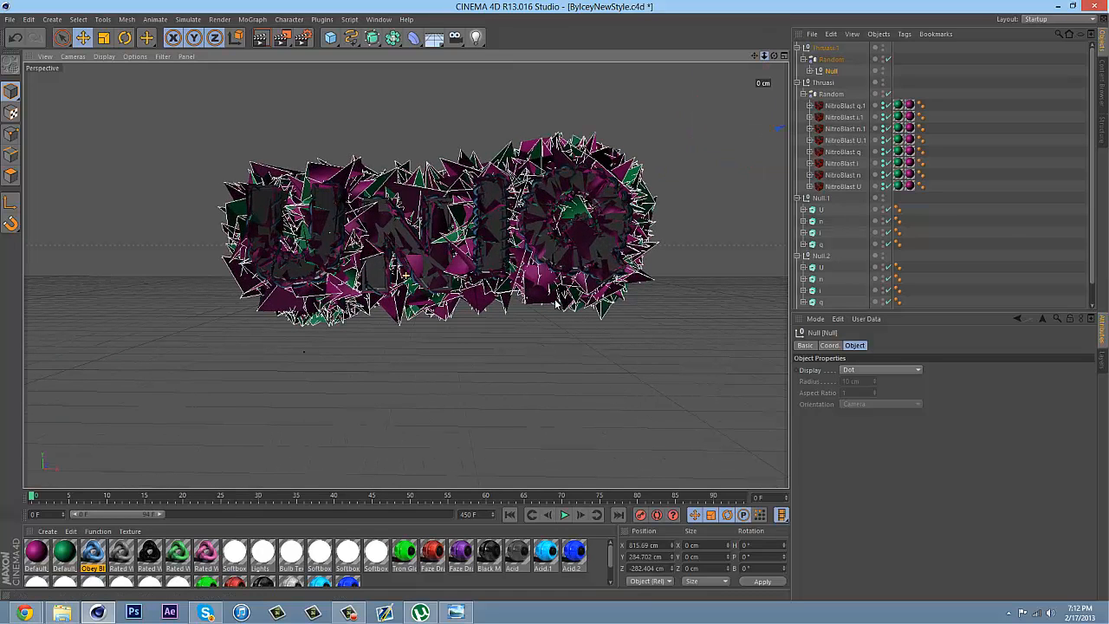
Reorder the tags on all NitroBlast letters in Thruasi and Thruasi.1 so the Default_OUT texture tag comes last
left_click(926, 204)
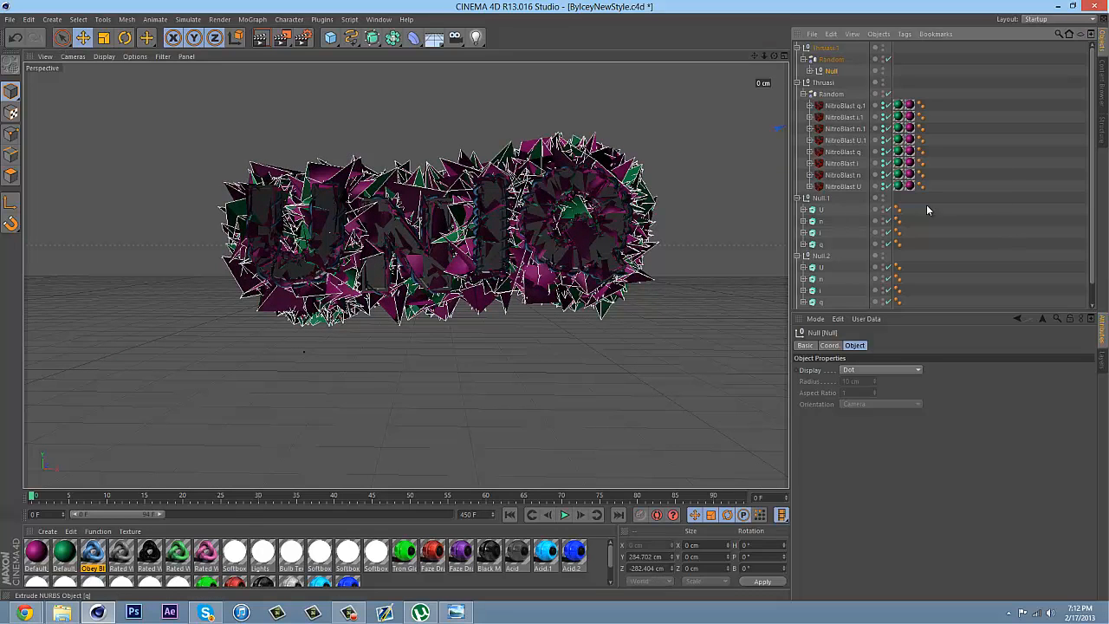
left_click(922, 106)
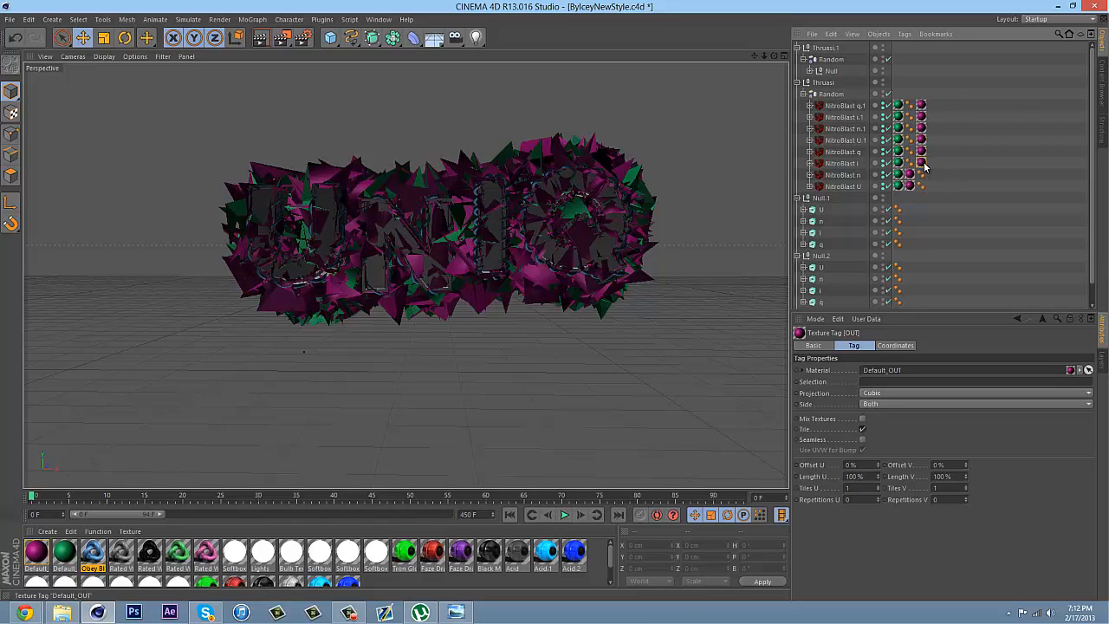
left_click_drag(933, 178, 909, 187)
left_click(809, 70)
left_click_drag(926, 84, 939, 163)
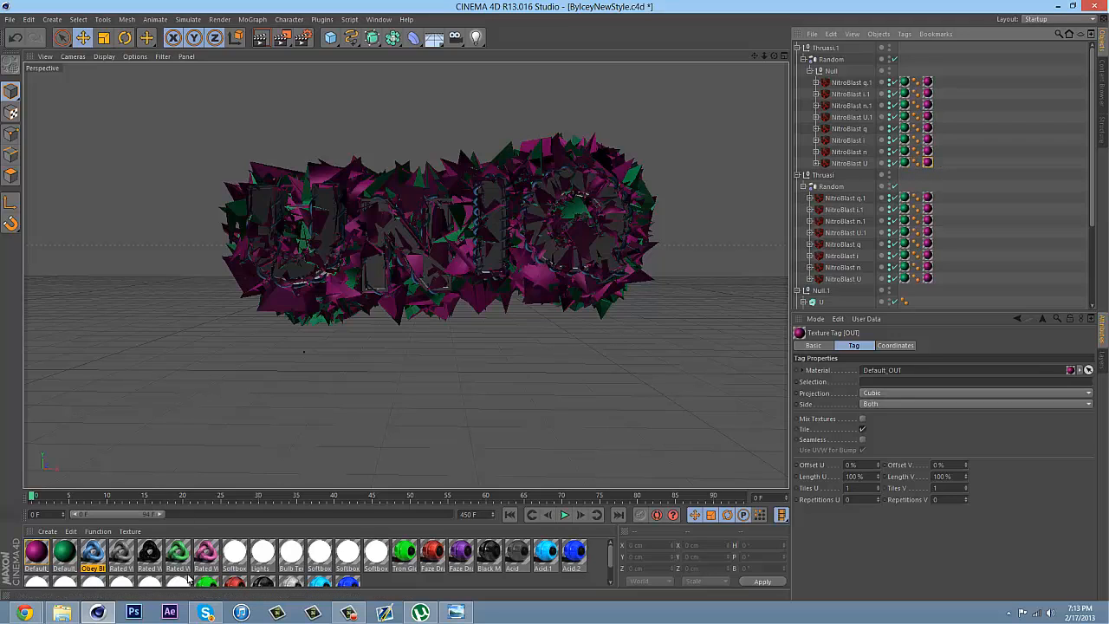
Replace the Default_IN texture tags on the eight NitroBlast letters under Thruasi with alternating black and pink Rated White materials
left_click_drag(184, 559, 900, 284)
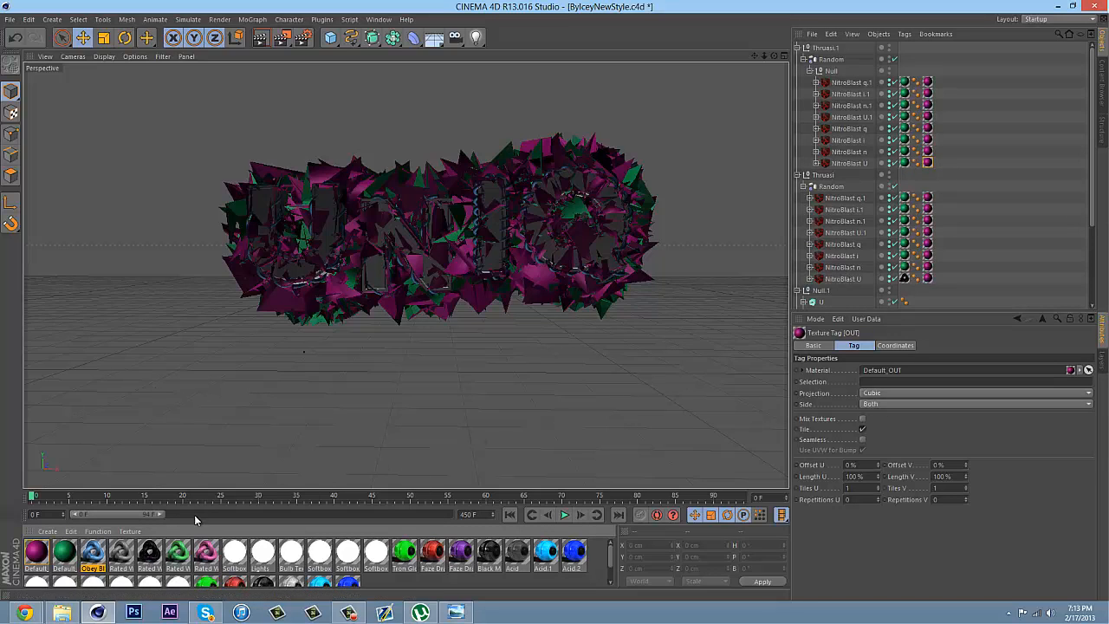
scroll(887, 303, "down", 1)
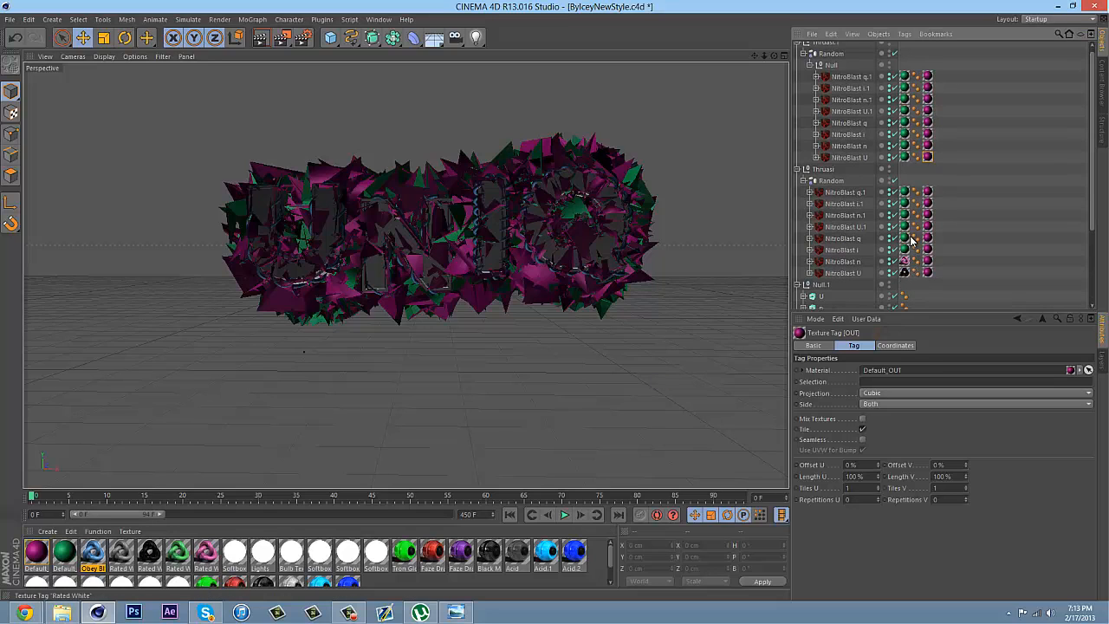
key("ctrl+z")
left_click(920, 238)
key("Delete")
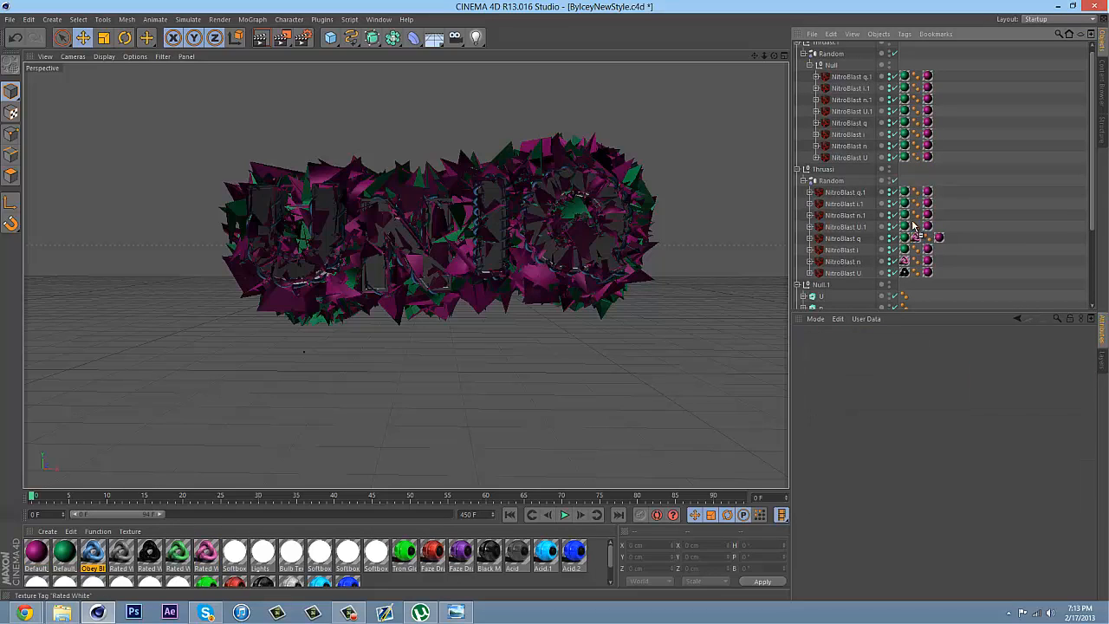
mouse_move(911, 216)
left_mouse_down("ctrl")
mouse_move(913, 196)
mouse_move(906, 274)
mouse_move(914, 227)
left_mouse_up("ctrl")
left_click_drag(914, 227, 913, 203, "ctrl")
left_click(906, 194)
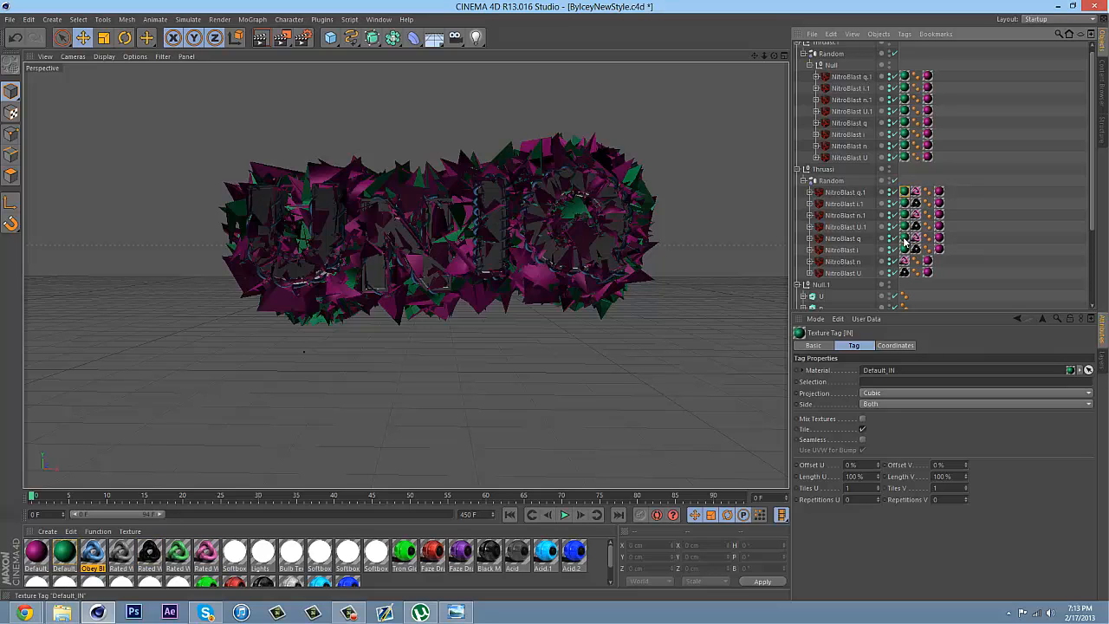
left_click(904, 249, "shift")
key("Delete")
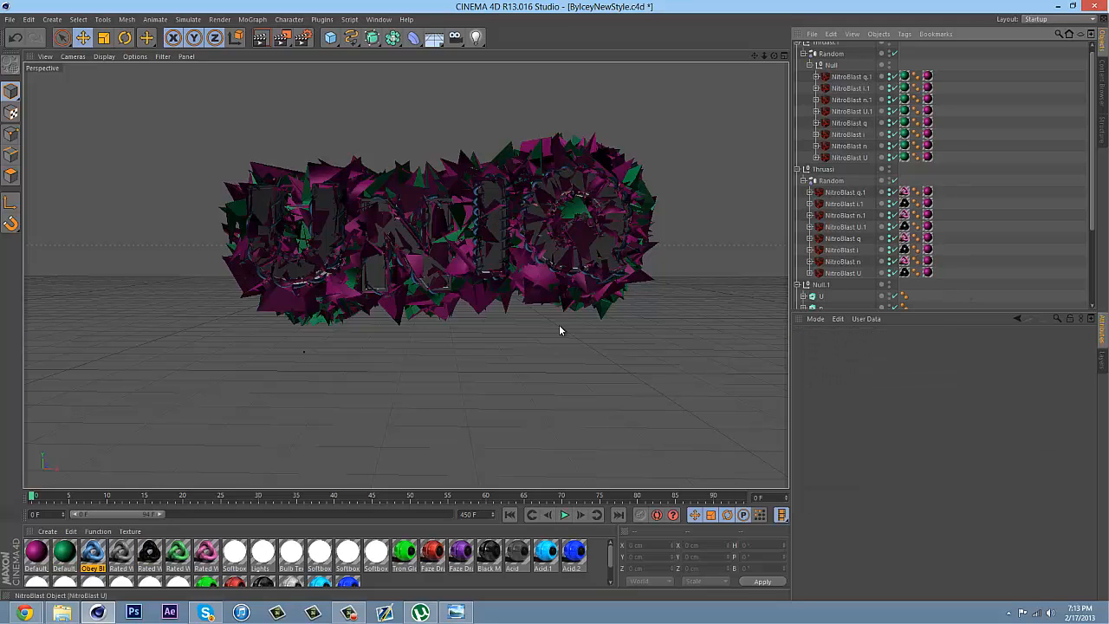
Replace the Default_OUT texture tags on the eight NitroBlast letters under Thruasi with the green Rated White material
left_click_drag(171, 554, 1009, 228)
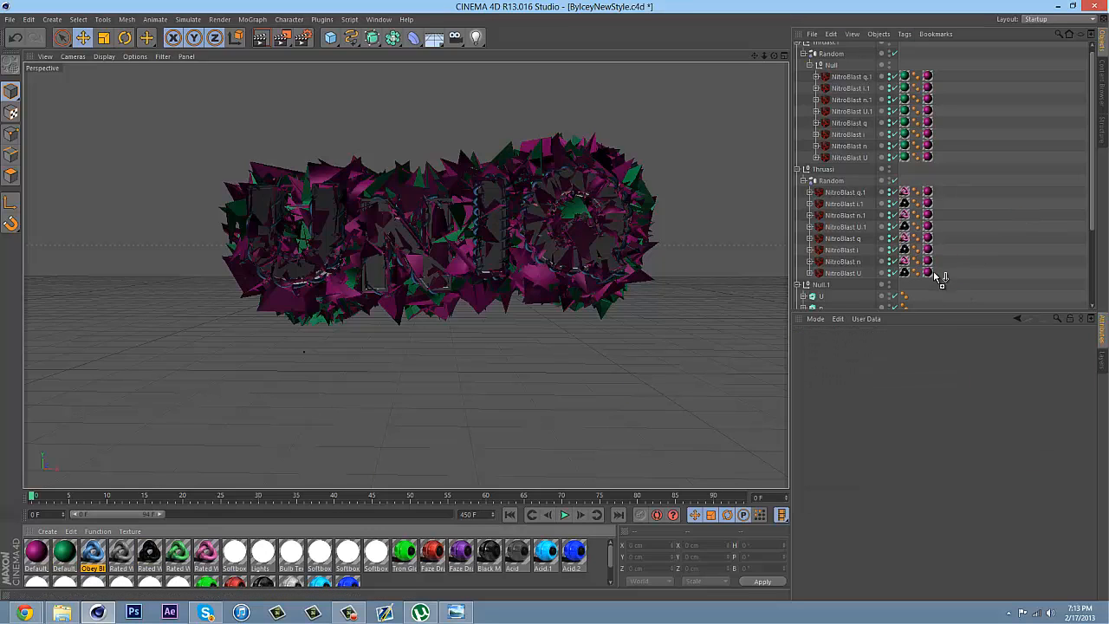
left_click_drag(940, 277, 938, 249)
mouse_move(938, 249)
left_mouse_down("ctrl")
mouse_move(933, 227)
mouse_move(939, 240)
left_mouse_up("ctrl")
left_click_drag(940, 201, 941, 204, "ctrl")
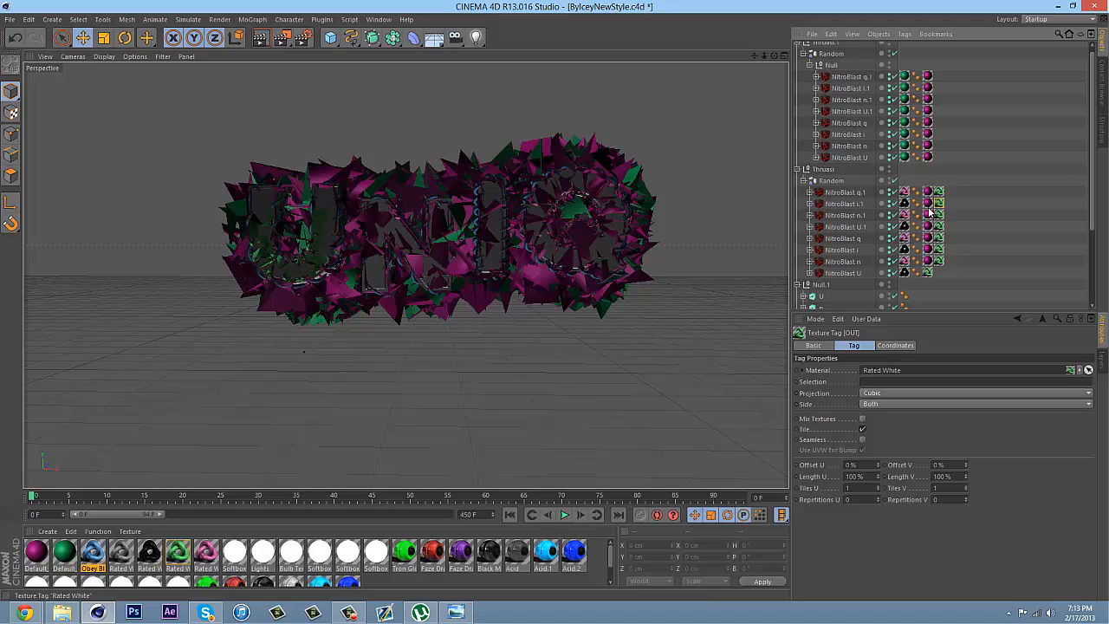
left_click(928, 192)
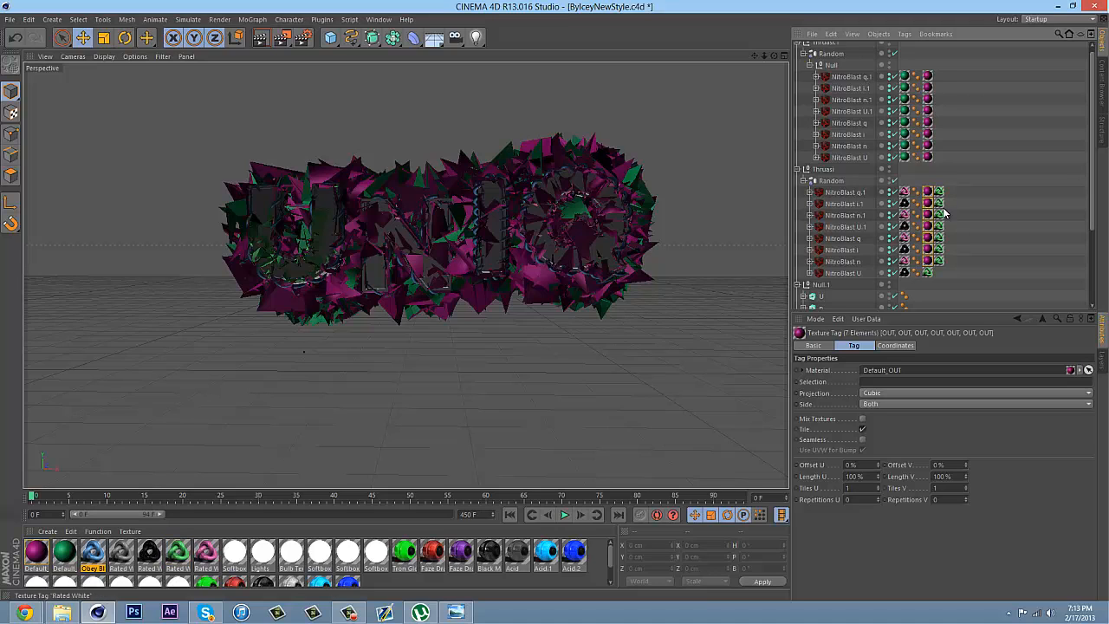
key("Delete")
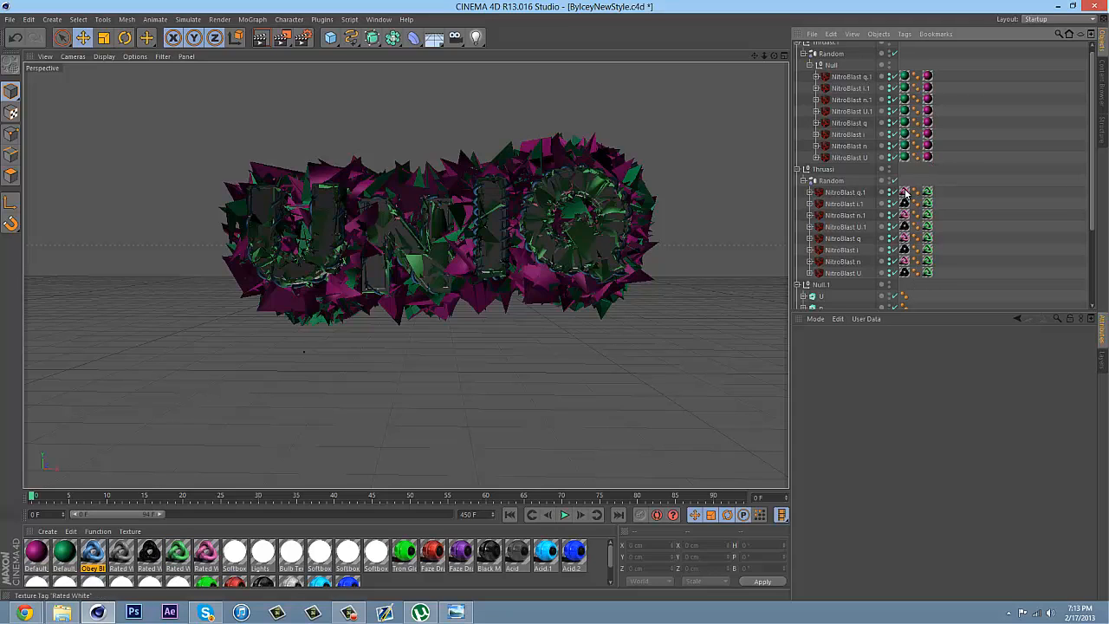
Copy the pink and black Rated White inner tags from the Thruasi letters onto the matching NitroBlast letters under Thruasi.1
left_click(904, 191)
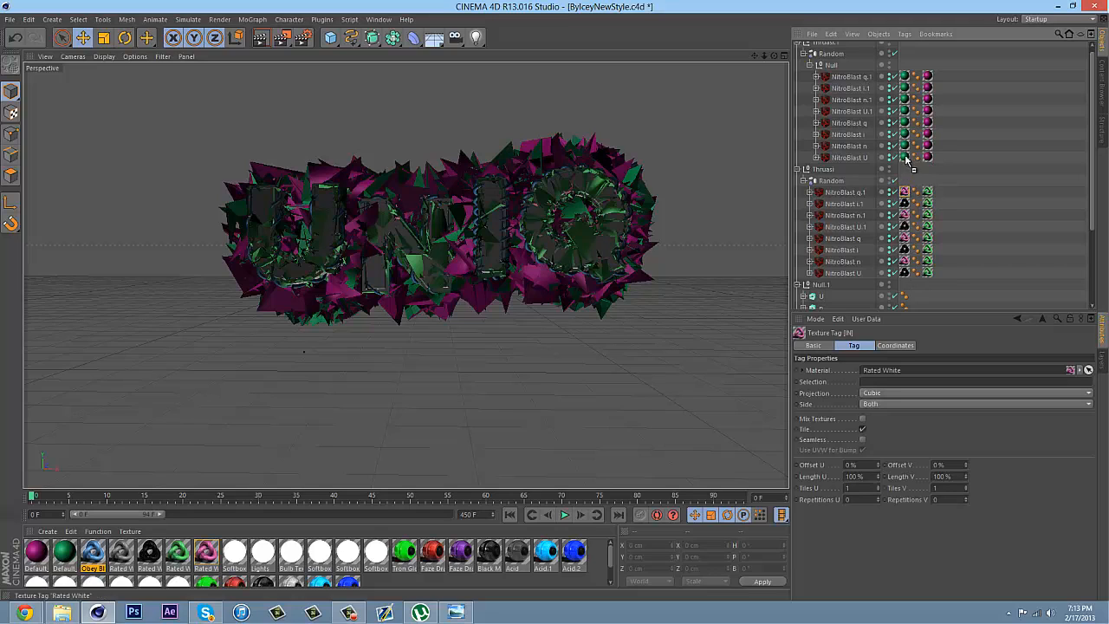
left_click_drag(910, 147, 914, 76)
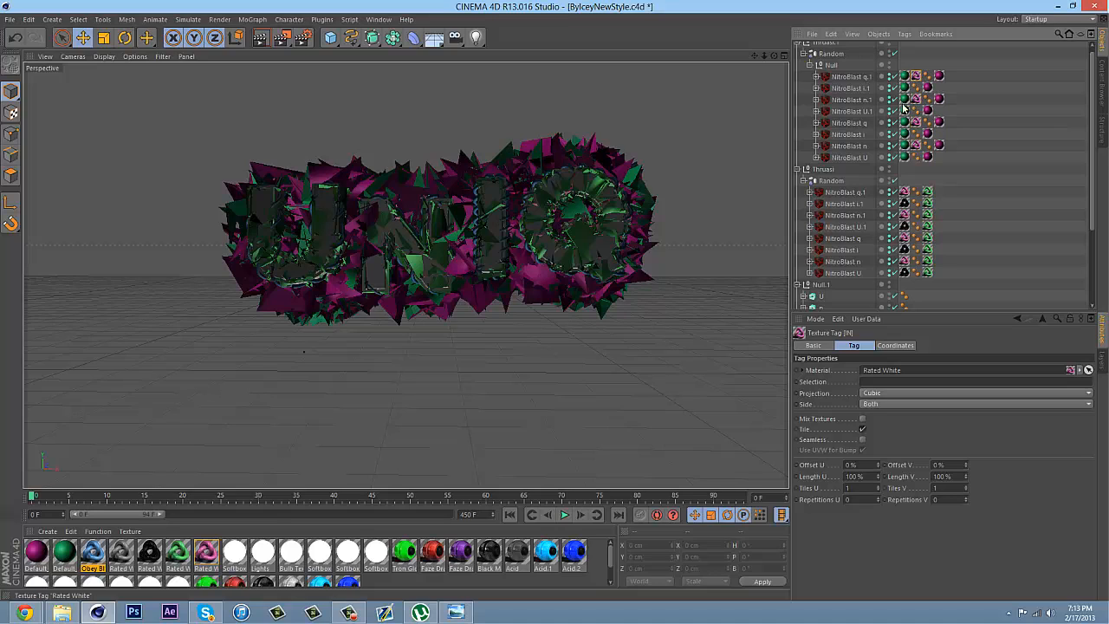
left_click(904, 204, "ctrl")
left_click_drag(906, 206, 913, 134, "ctrl")
left_click_drag(915, 133, 914, 88, "ctrl")
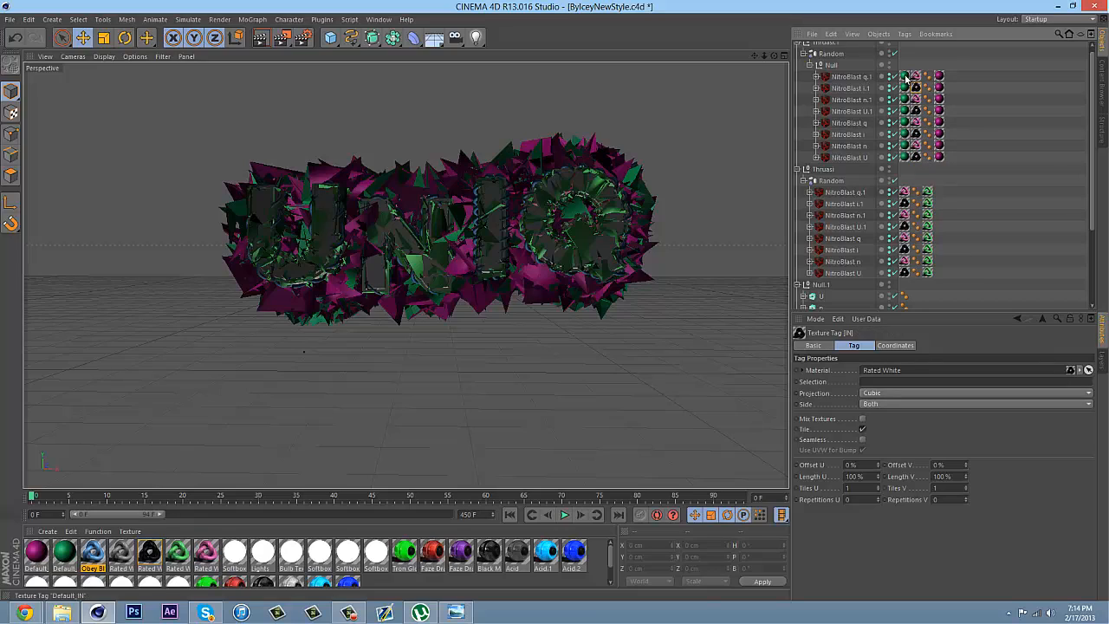